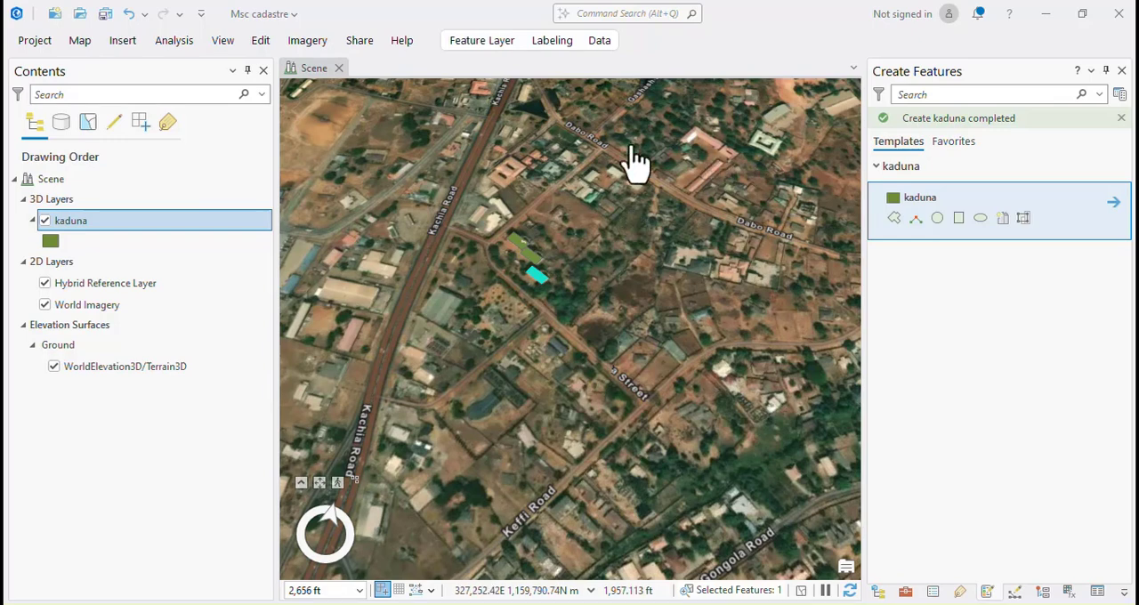
Start adding data to the scene and browse to the msc research folder inside the wrk folder connection.
left_click(71, 42)
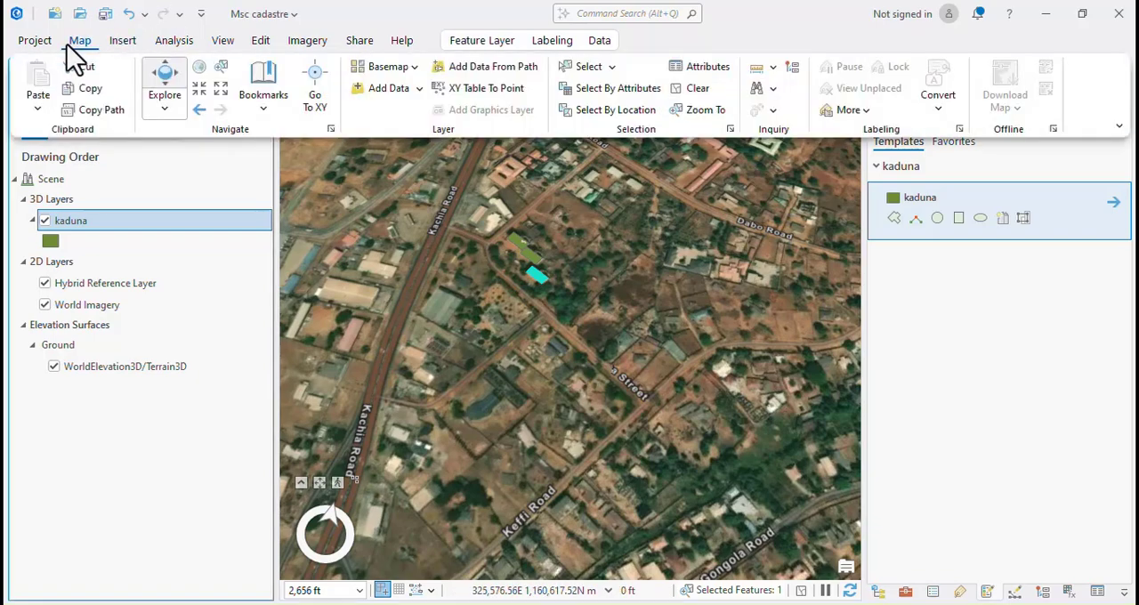
left_click(377, 92)
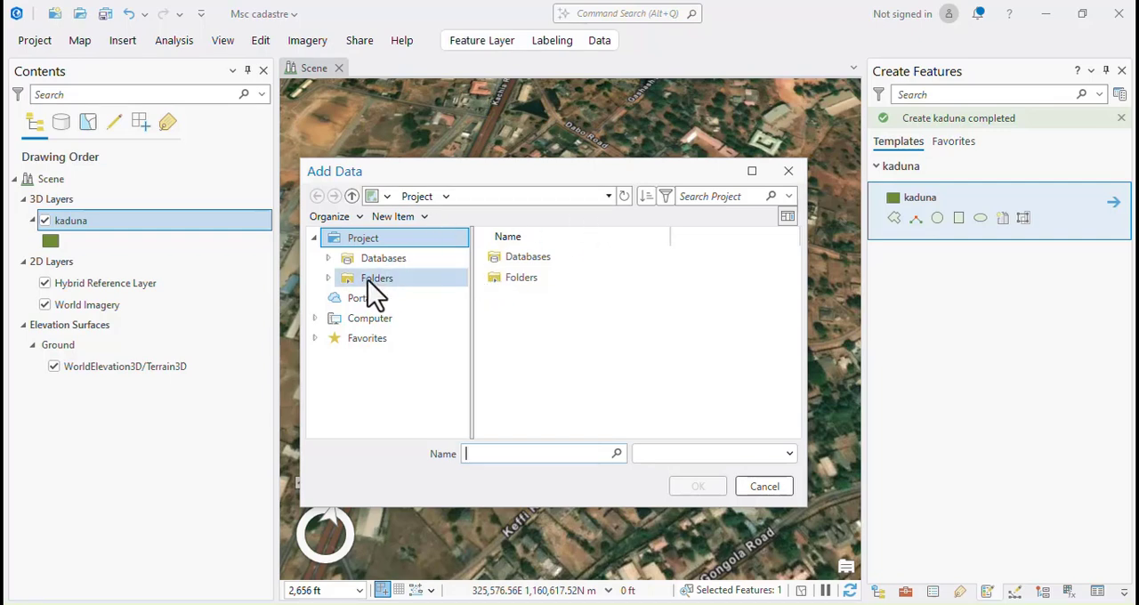
double_click(521, 278)
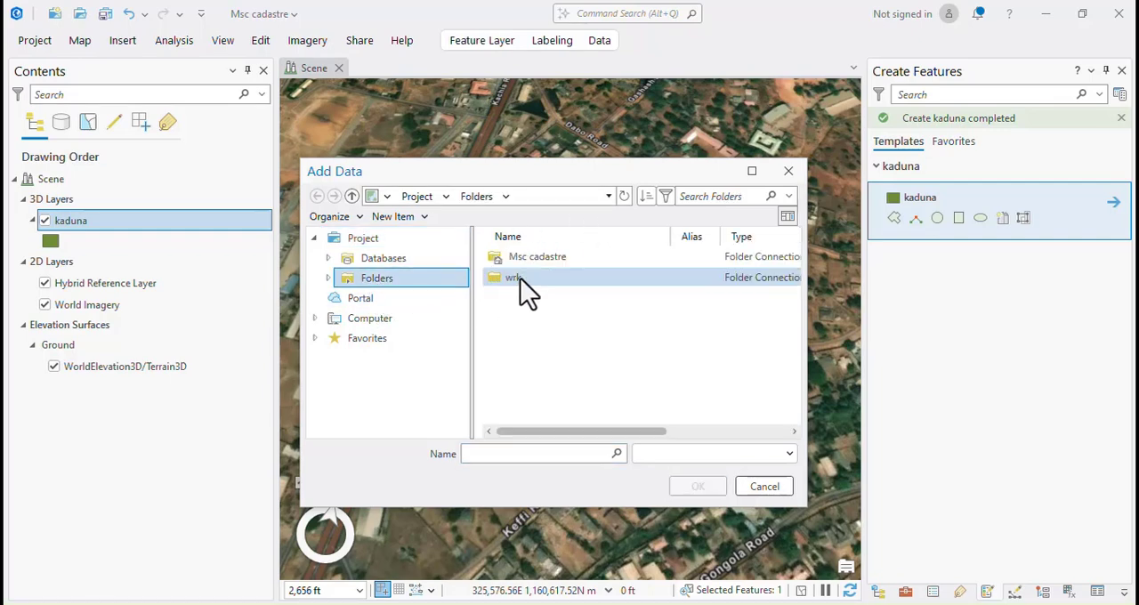
double_click(526, 278)
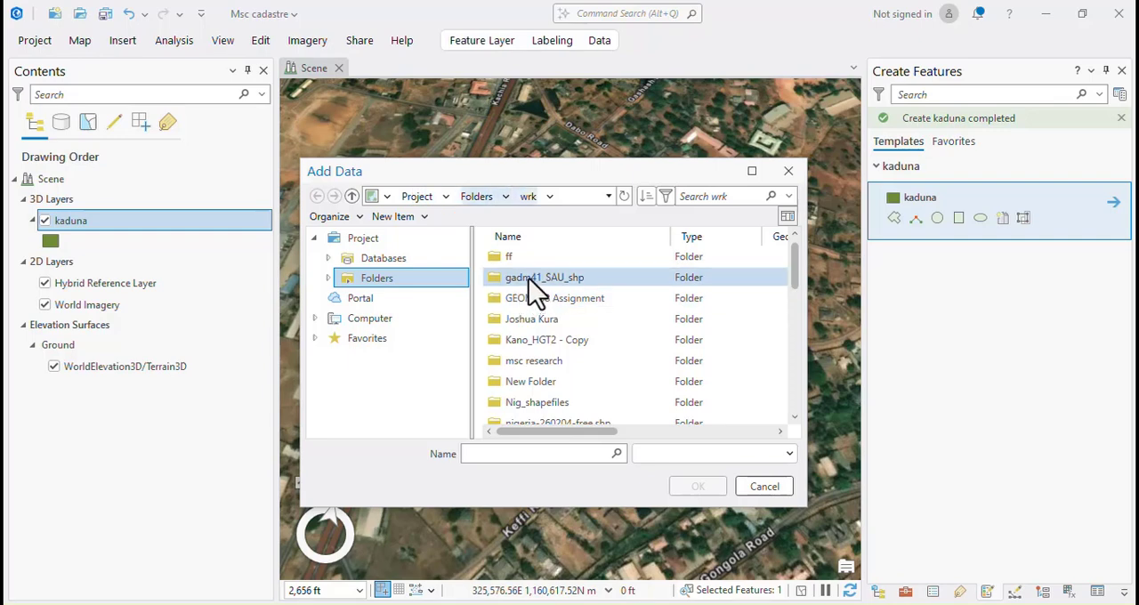
scroll(541, 409, "down", 1)
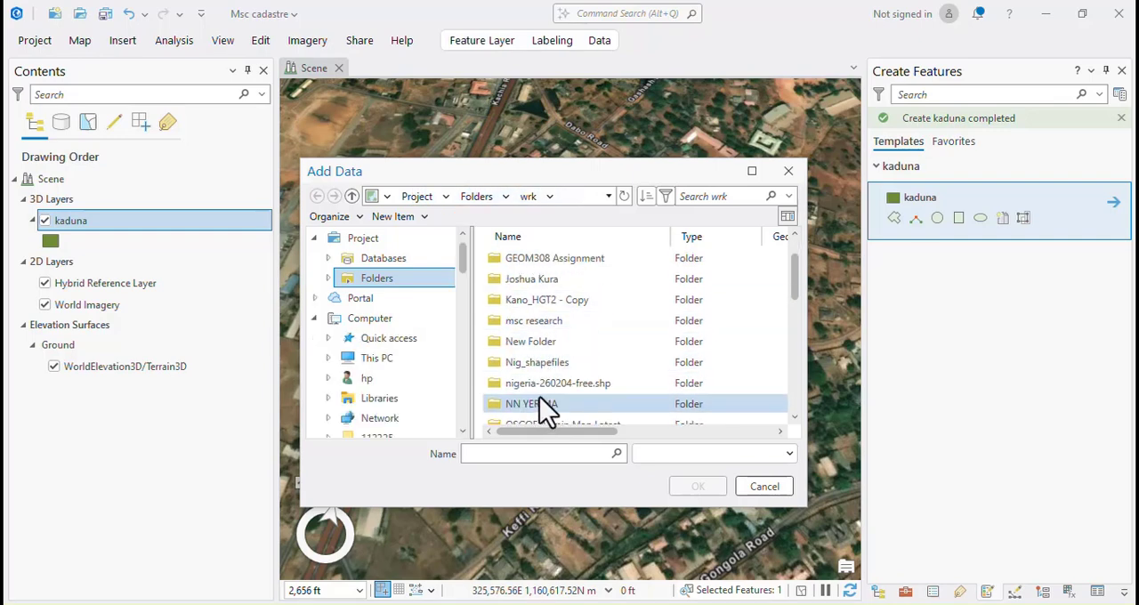
double_click(539, 321)
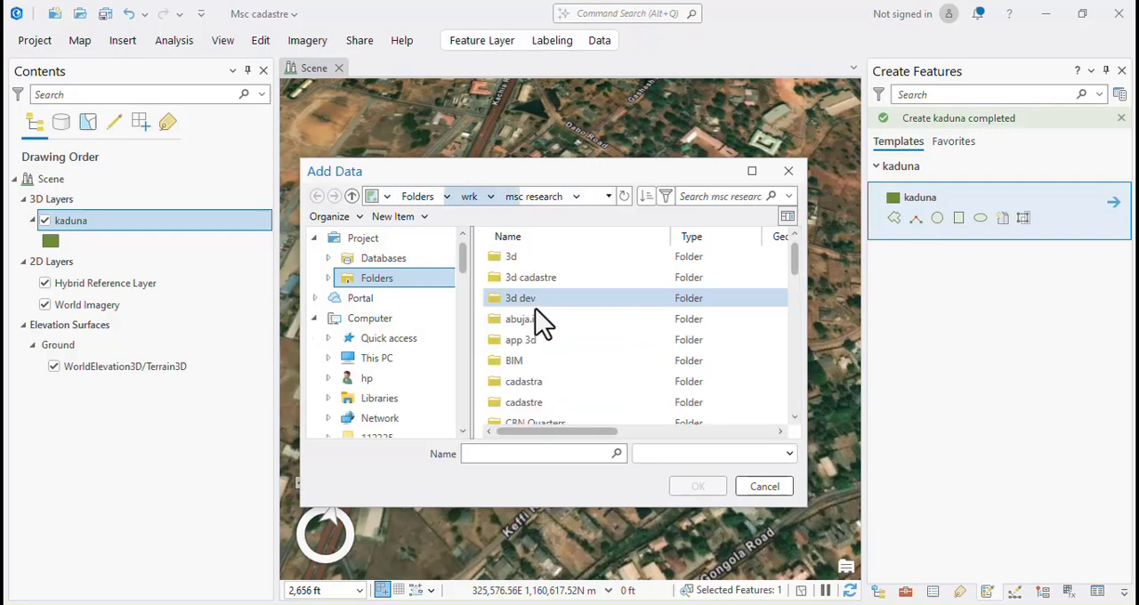
scroll(539, 382, "down", 1)
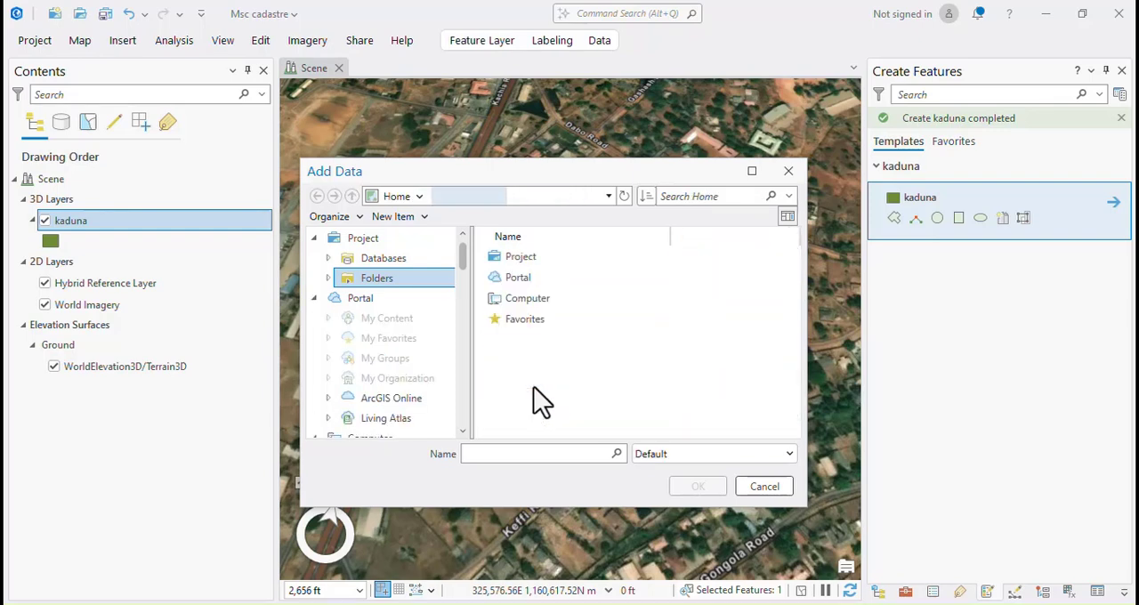
left_click(524, 282)
double_click(523, 278)
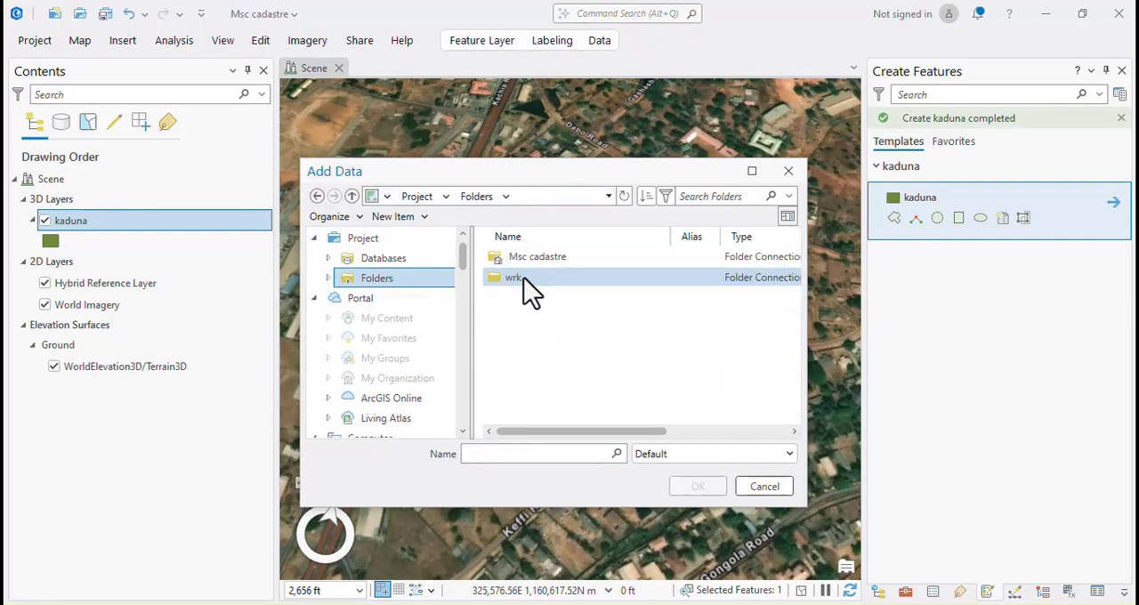
double_click(522, 280)
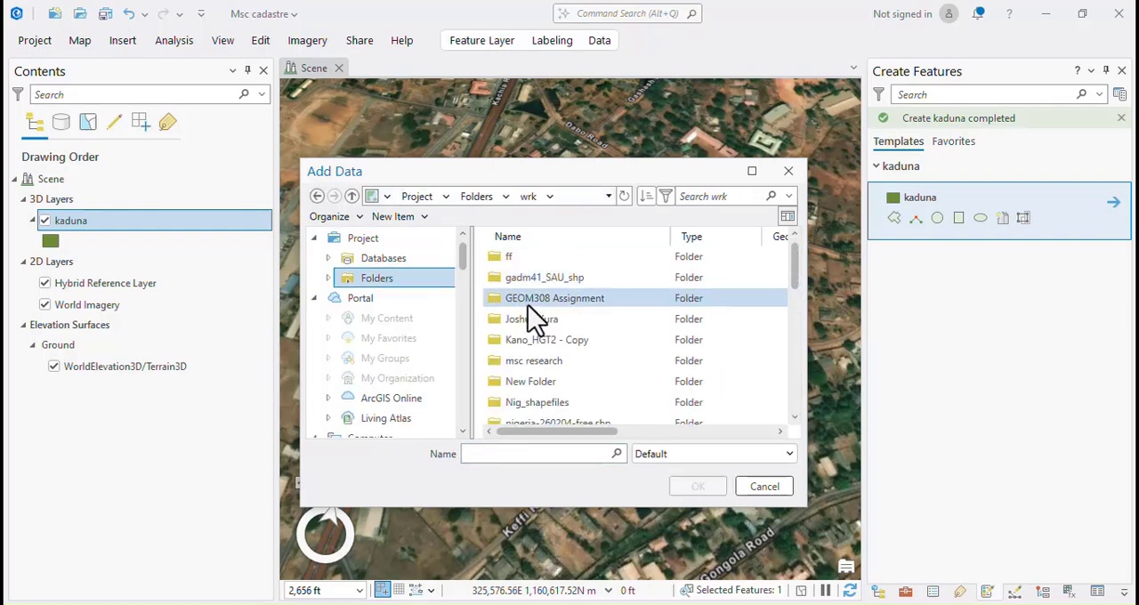
double_click(545, 365)
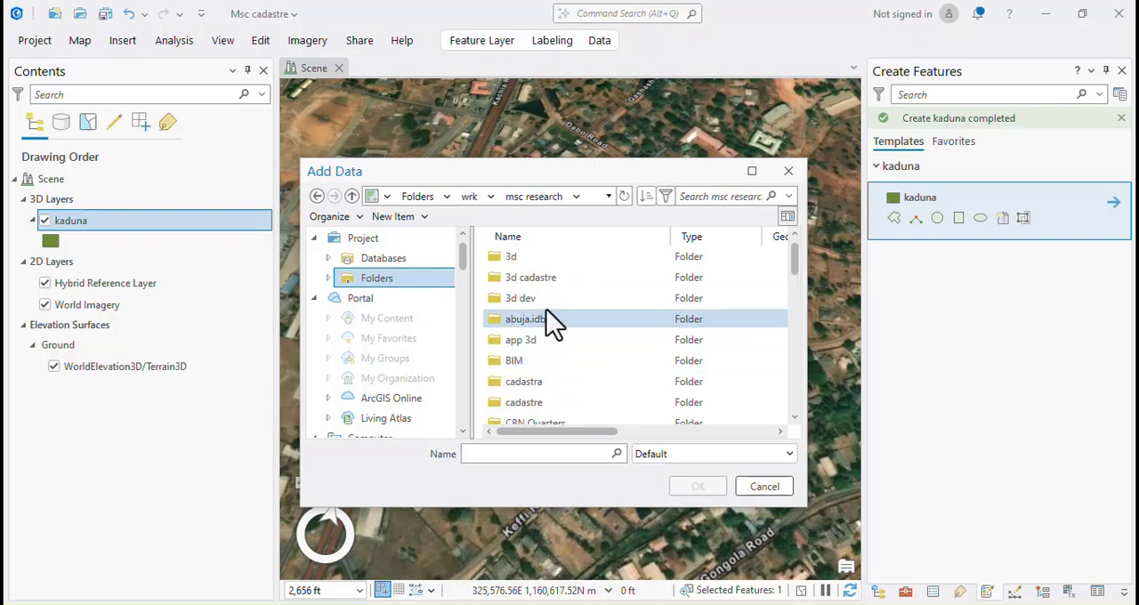
Open the CBN Quarters > bim > work folder inside msc research.
scroll(549, 356, "down", 1)
left_click(542, 345)
double_click(542, 350)
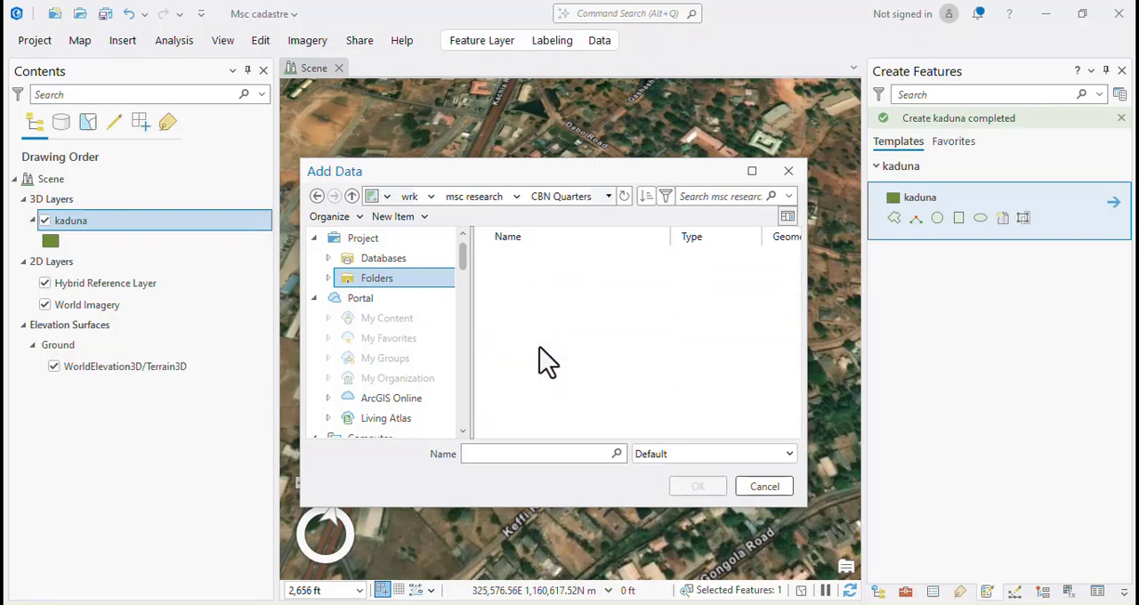
double_click(513, 258)
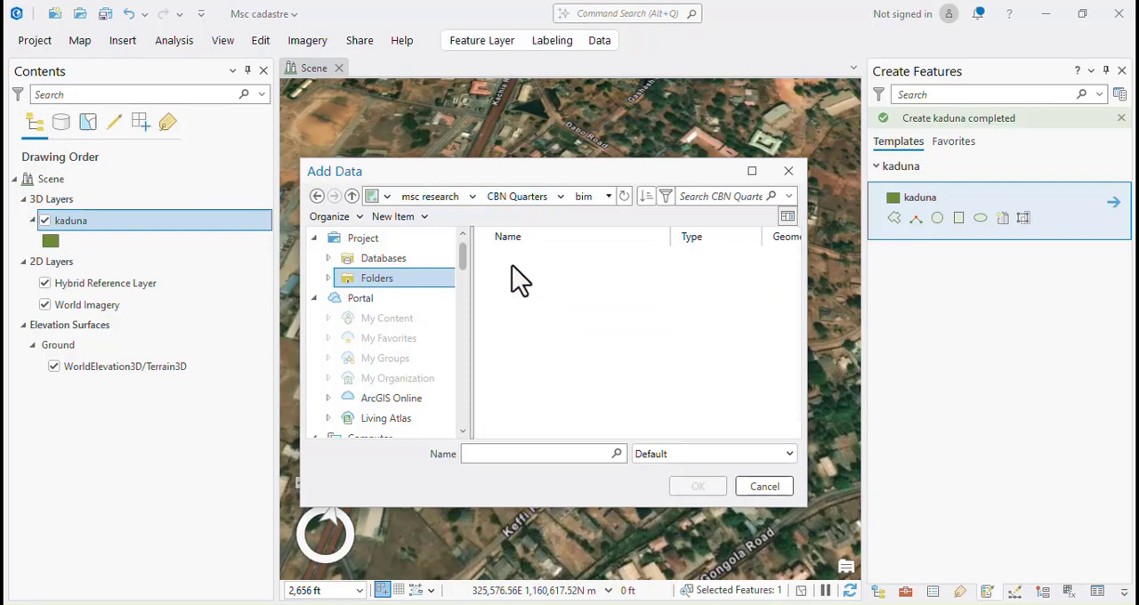
double_click(518, 301)
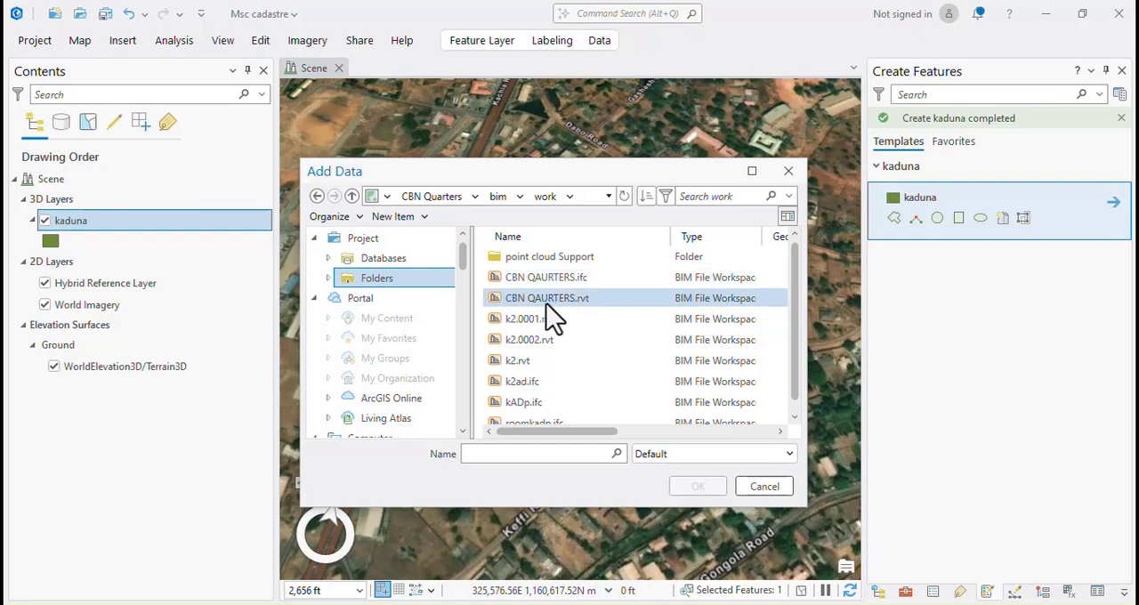
Try to add the Floors layer from the Architectural dataset of k2.rvt to the scene.
left_click(535, 359)
double_click(538, 359)
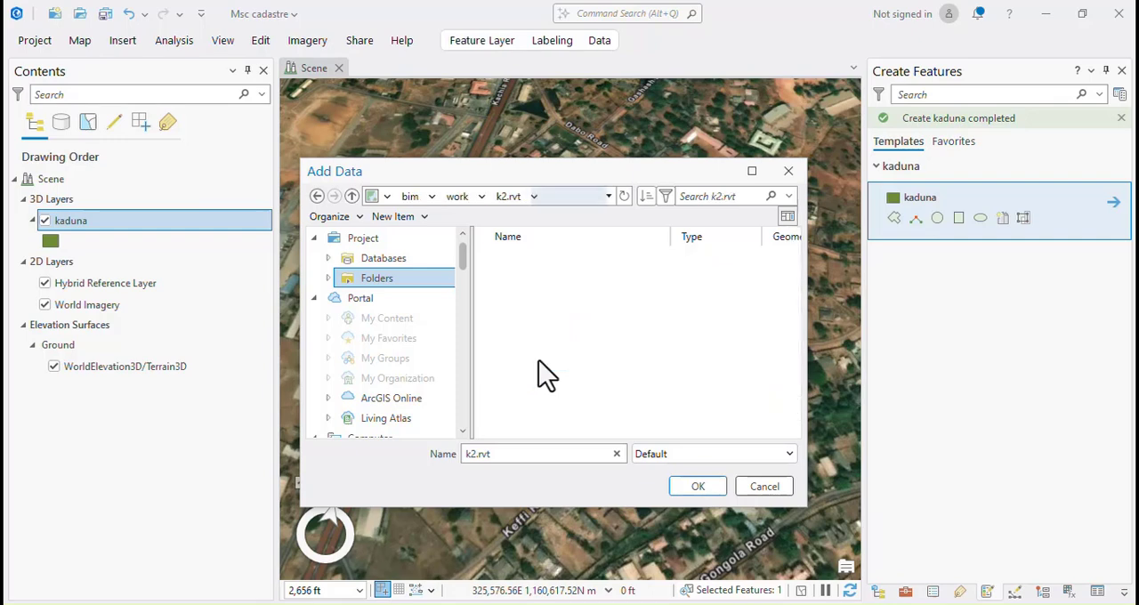
double_click(530, 254)
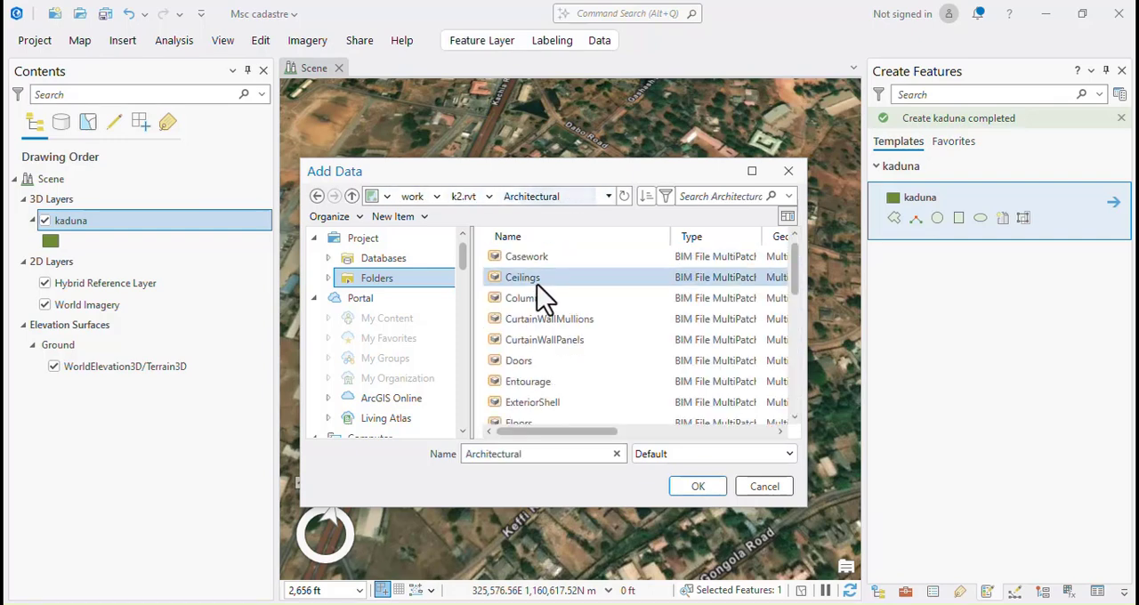
scroll(534, 391, "down", 2)
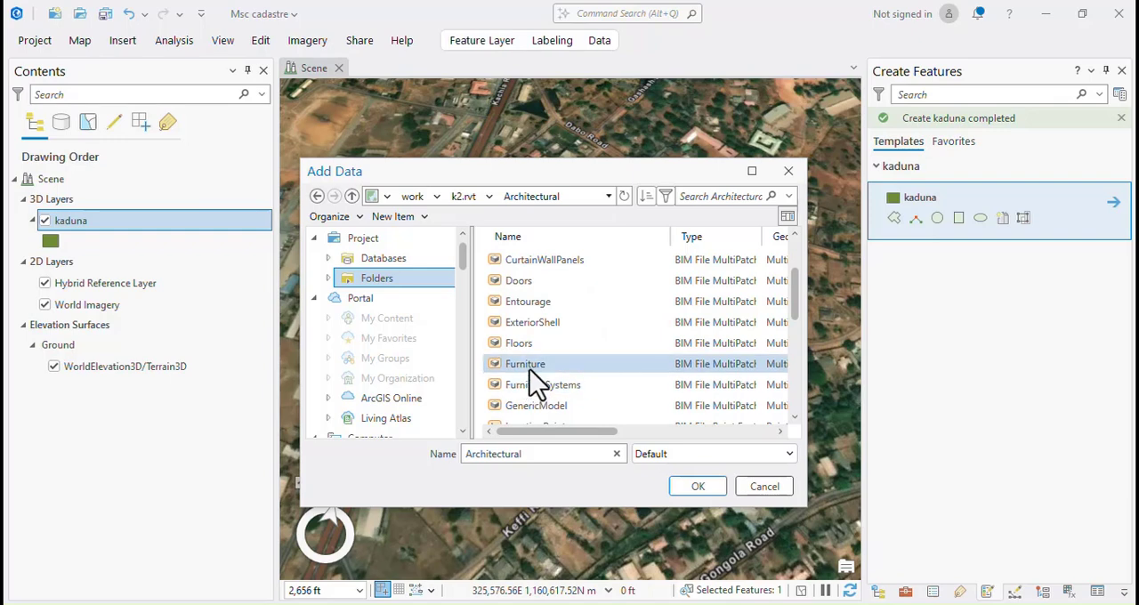
left_click(523, 345)
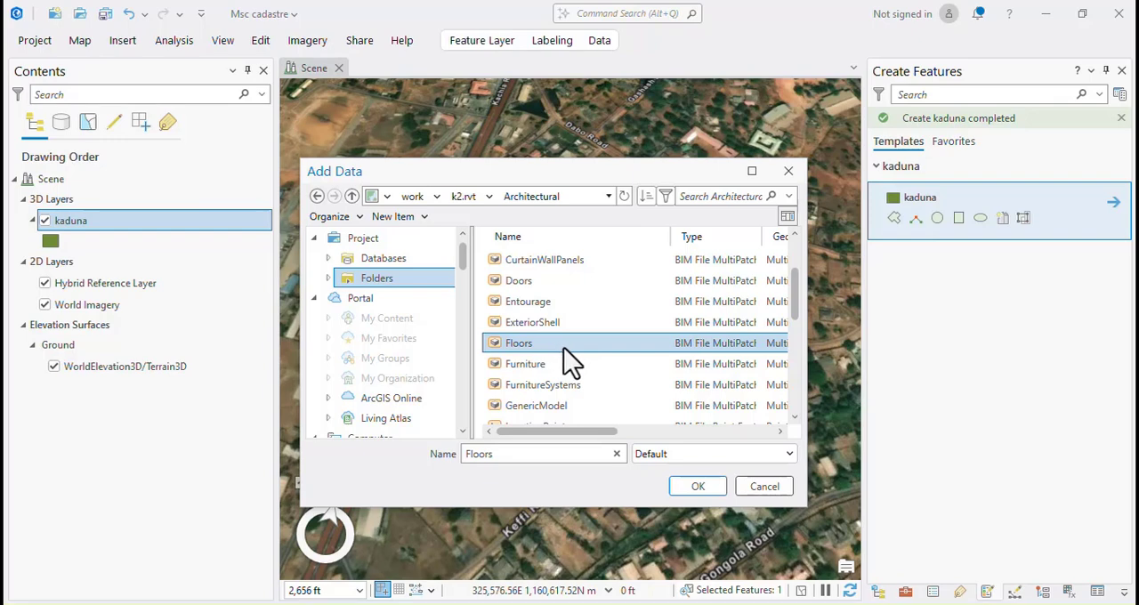
left_click(697, 488)
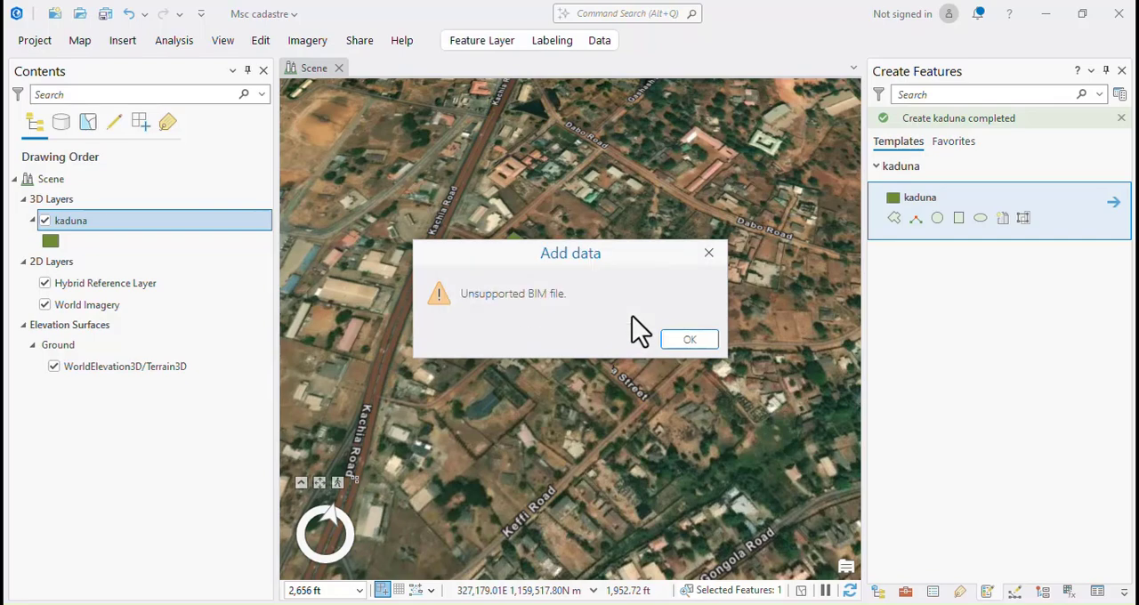
left_click(681, 339)
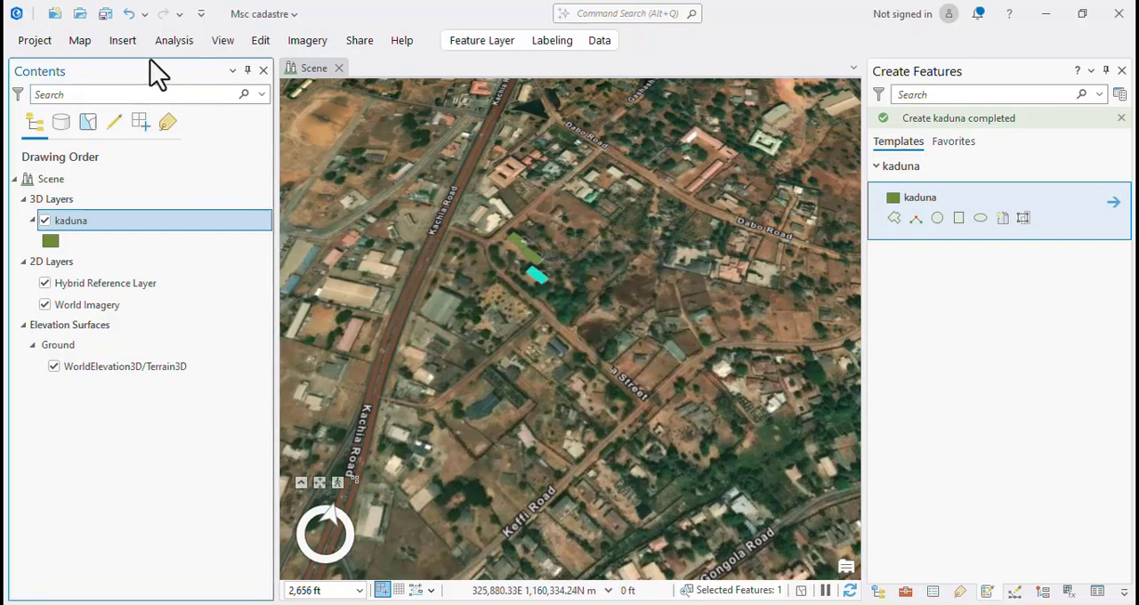
Add the whole kADp.ifc BIM file from the work folder to the scene.
left_click(82, 42)
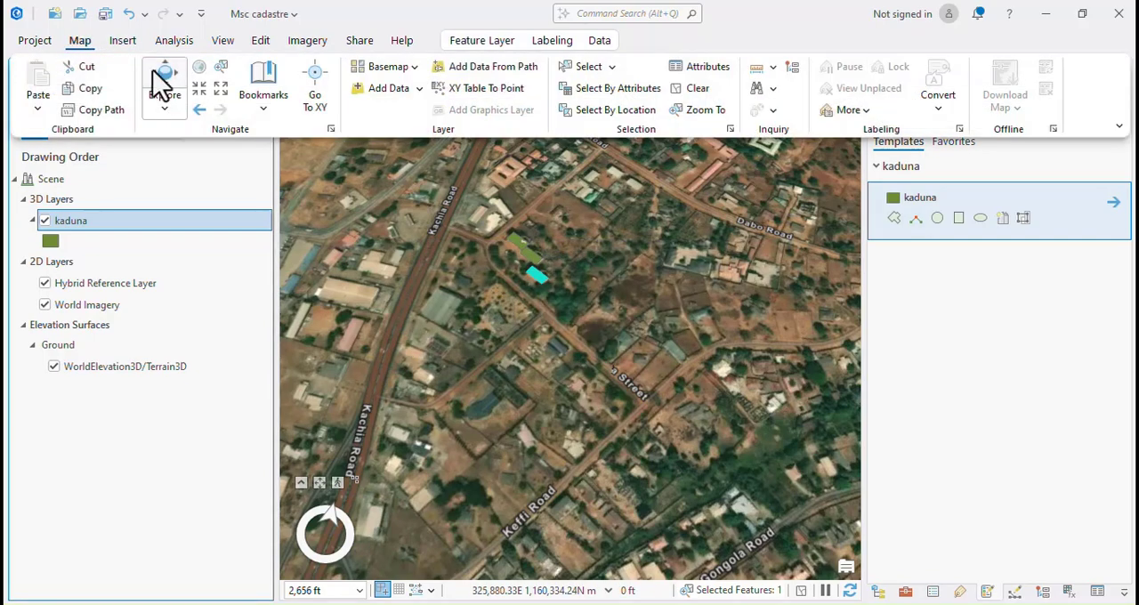
left_click(386, 90)
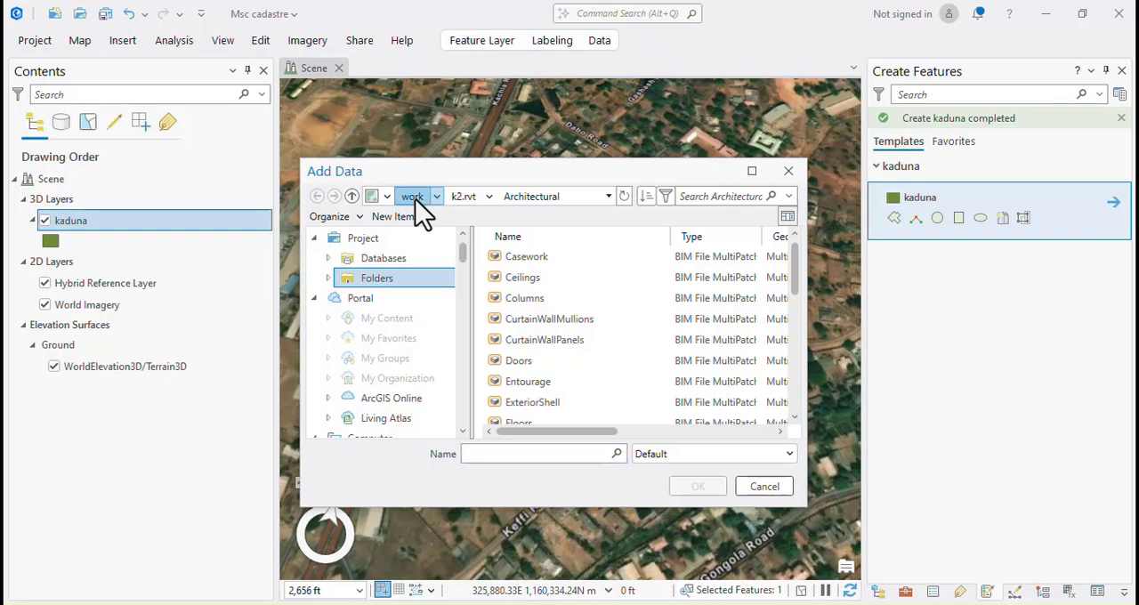
left_click(415, 199)
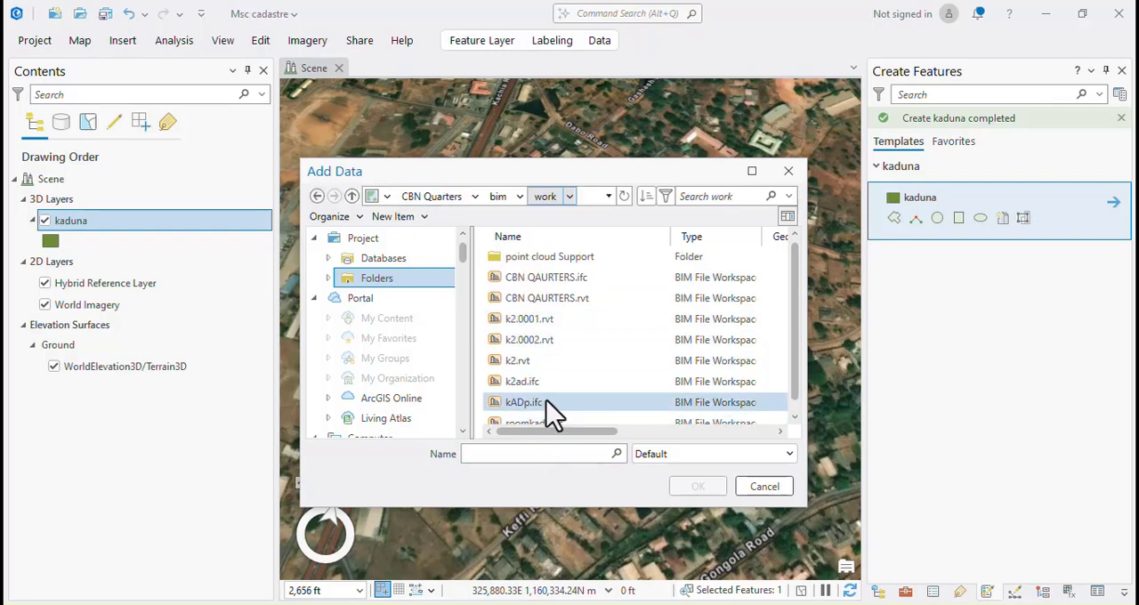
scroll(547, 402, "down", 1)
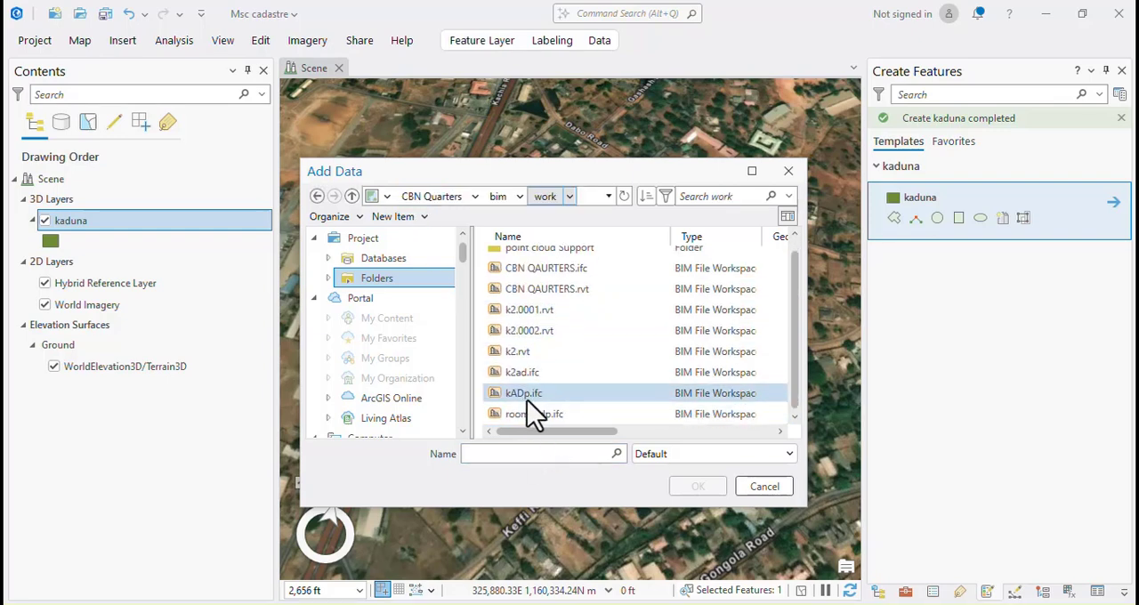
left_click(525, 400)
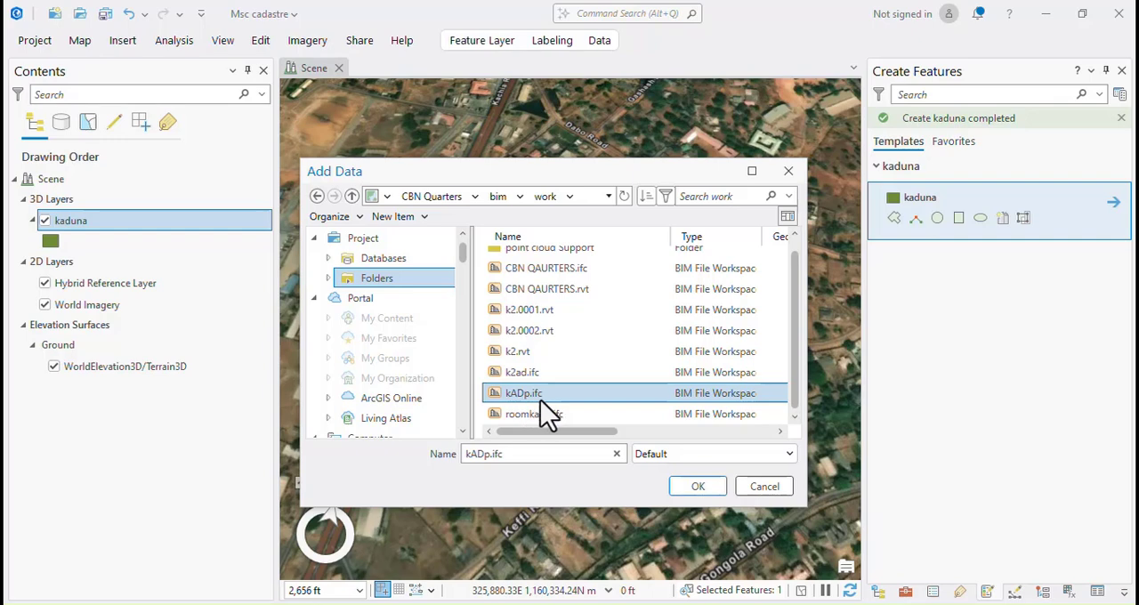
left_click(698, 487)
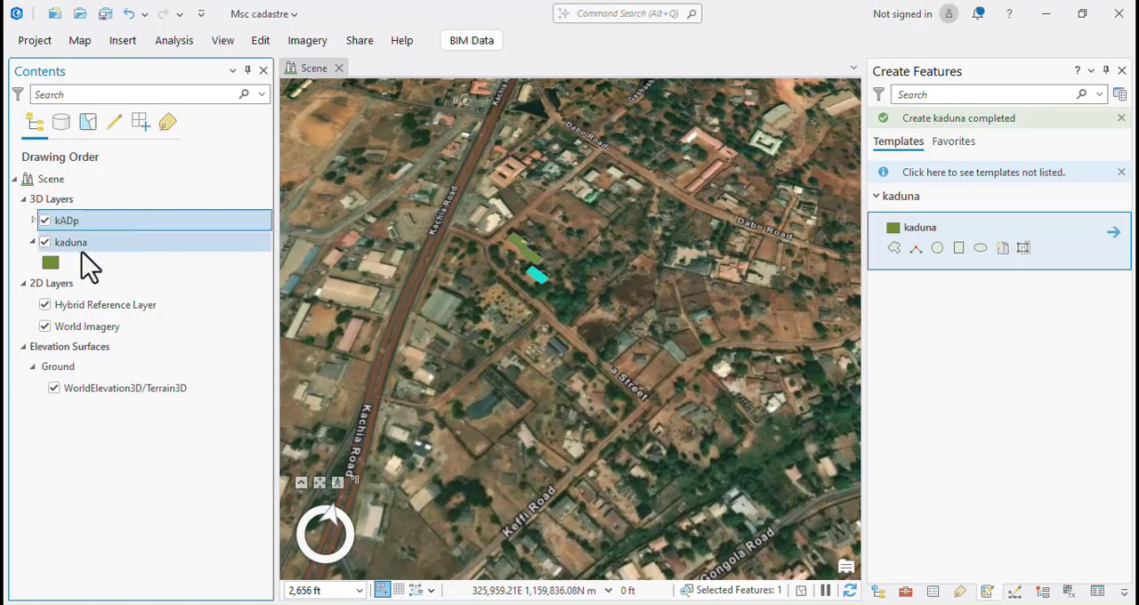
Expand the kADp group layer and remove it from the scene.
left_click(31, 222)
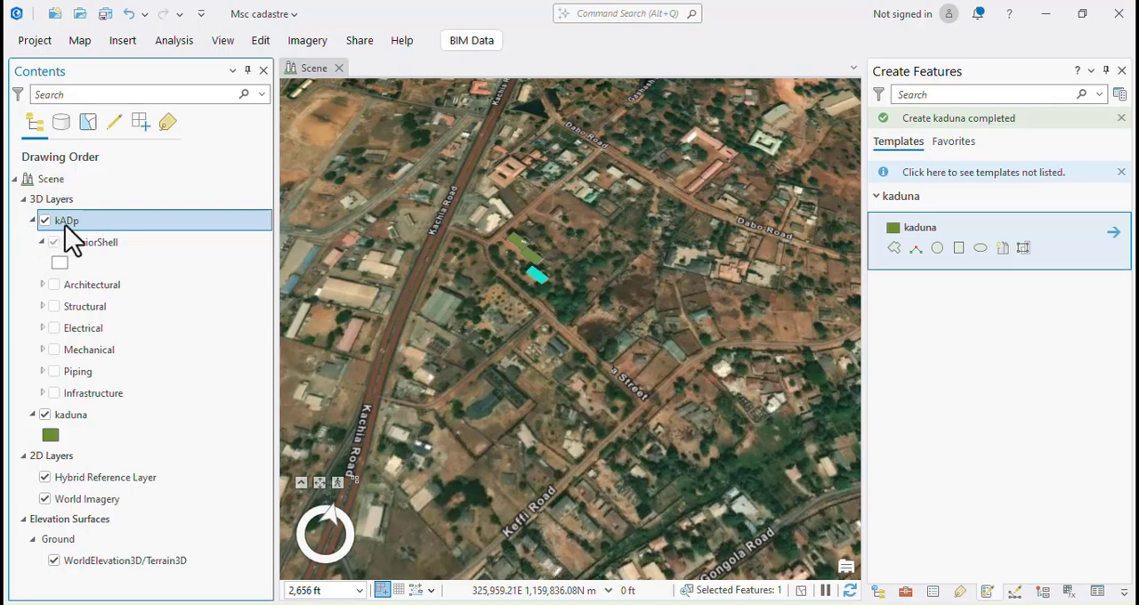
right_click(65, 225)
left_click(104, 260)
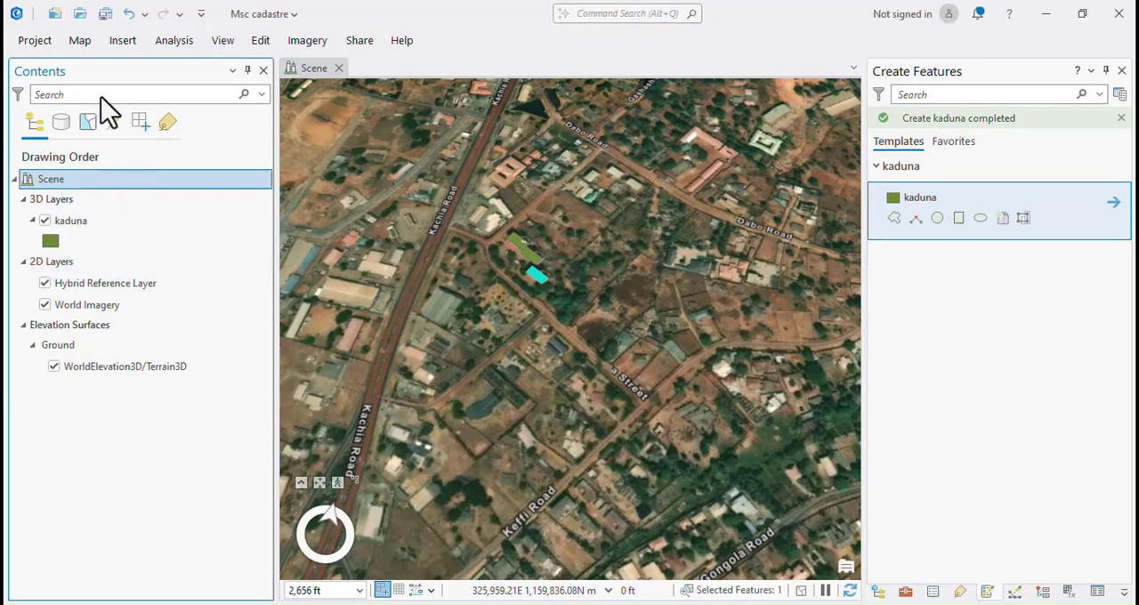
Browse inside the kADp.ifc BIM file in the CBN Quarters work folder to add data from it.
left_click(78, 41)
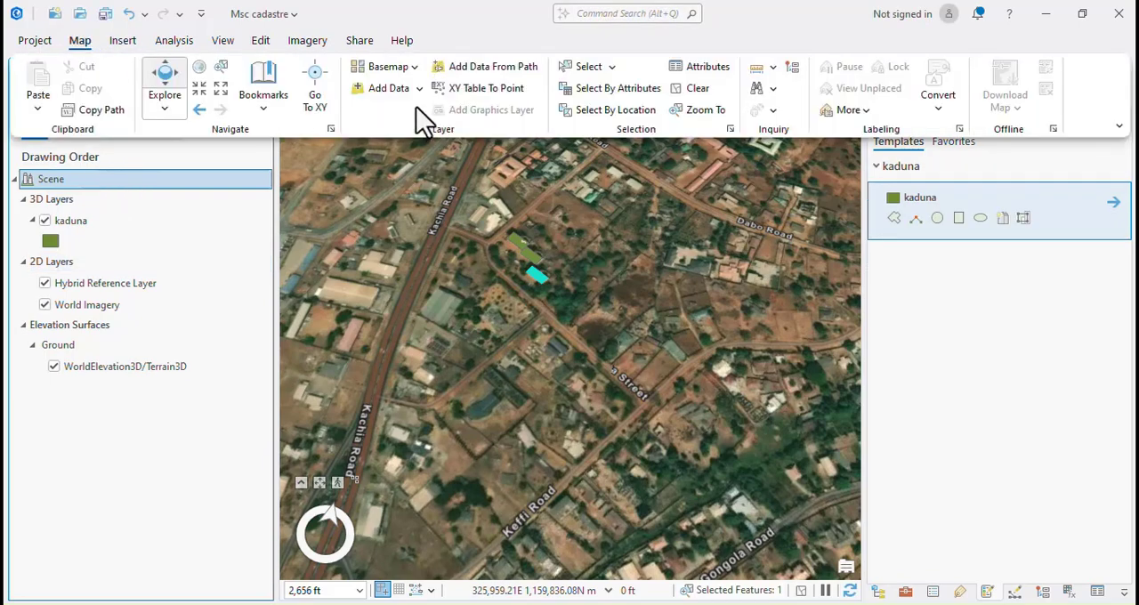
left_click(385, 89)
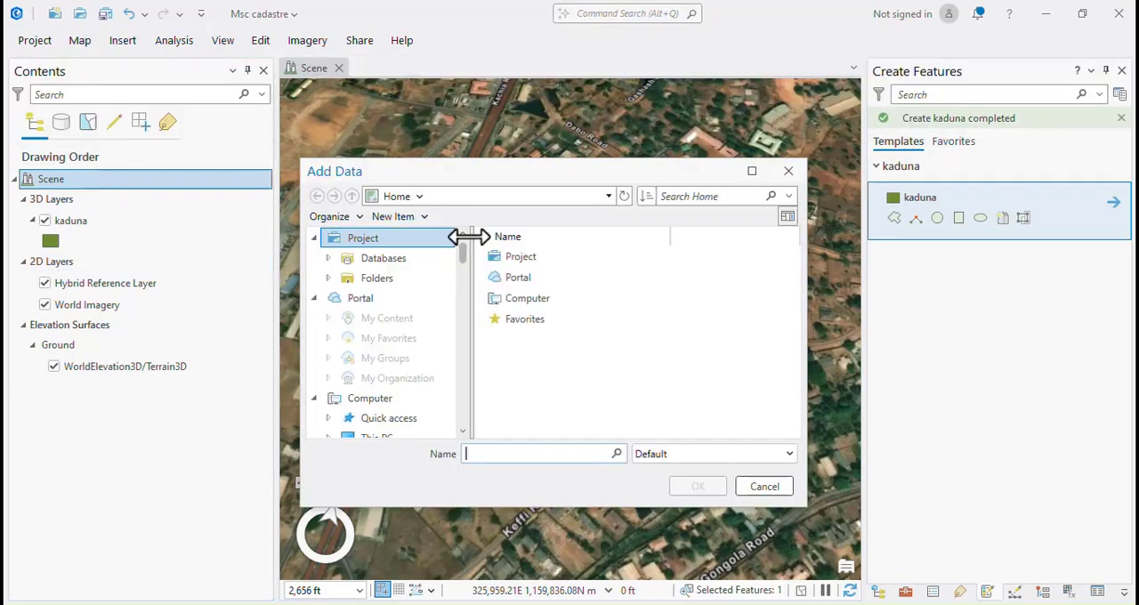
scroll(531, 379, "down", 1)
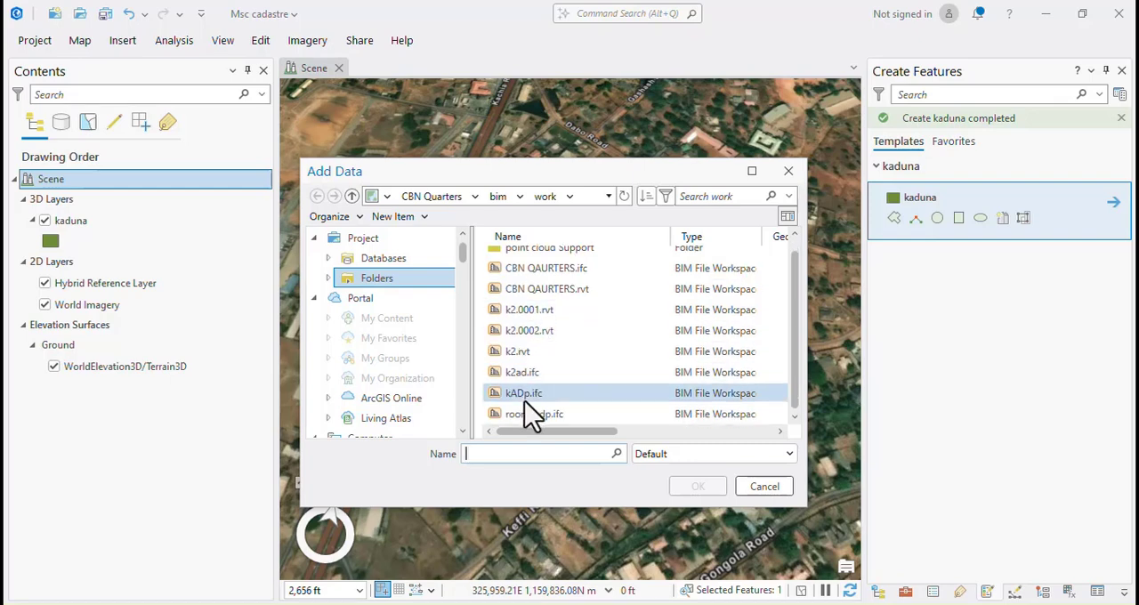
left_click(516, 395)
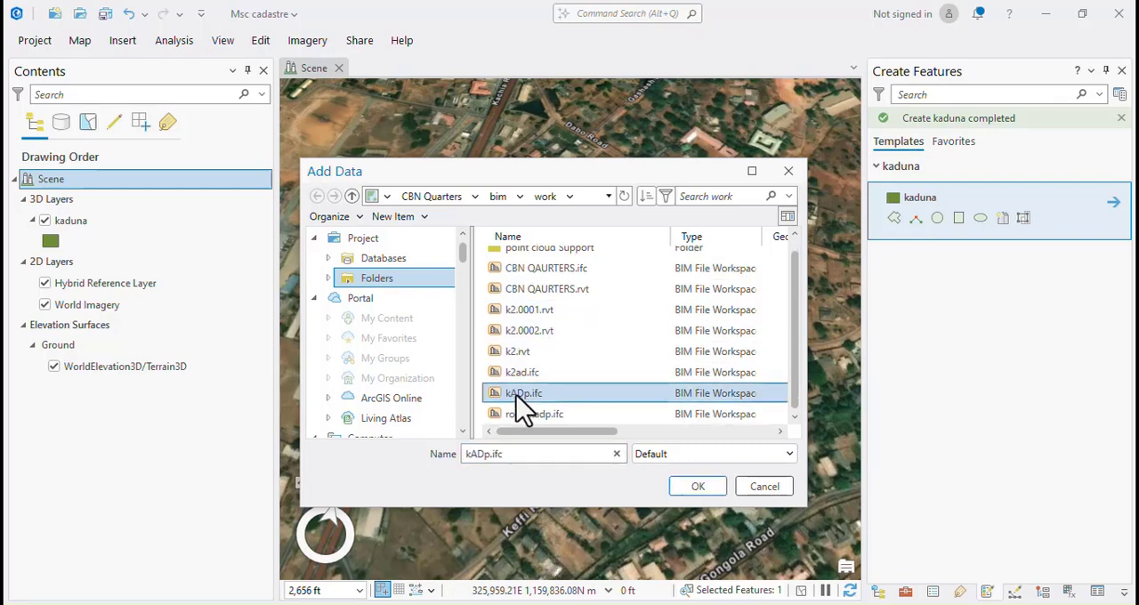
left_click(515, 395)
left_click(577, 391)
left_click(562, 373)
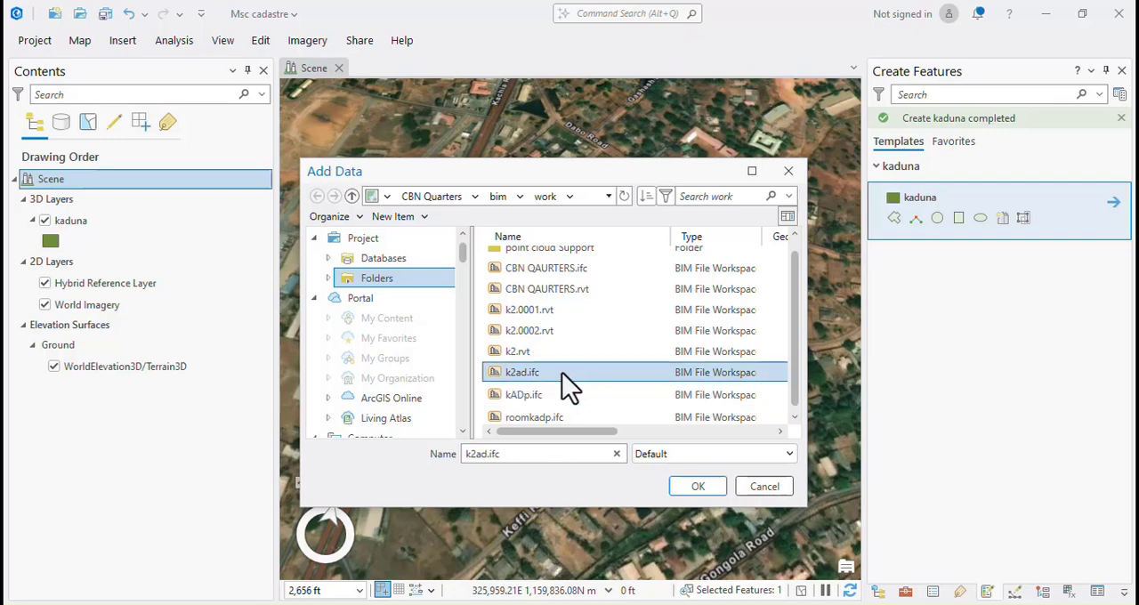
double_click(517, 399)
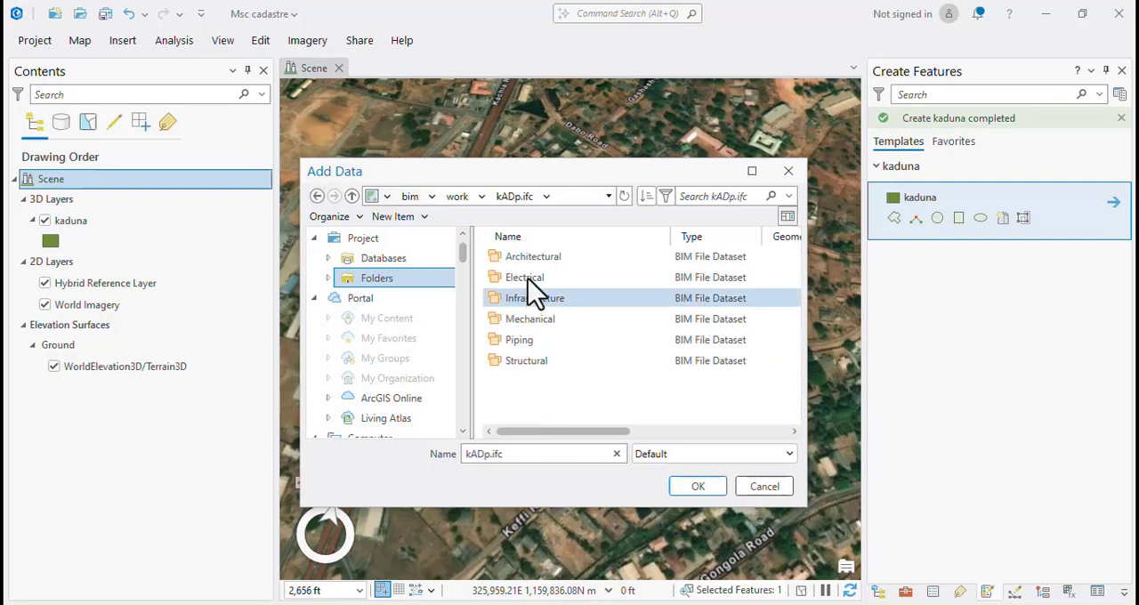
Add the Slabs layer from the Architectural dataset of kADp.ifc to the scene.
double_click(512, 259)
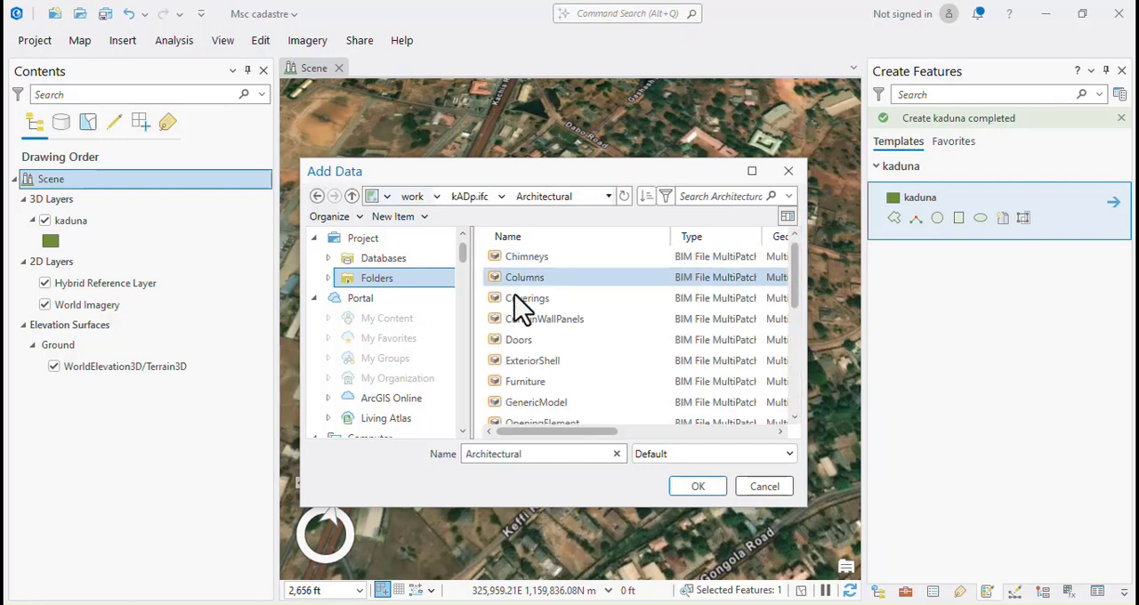
scroll(531, 403, "down", 4)
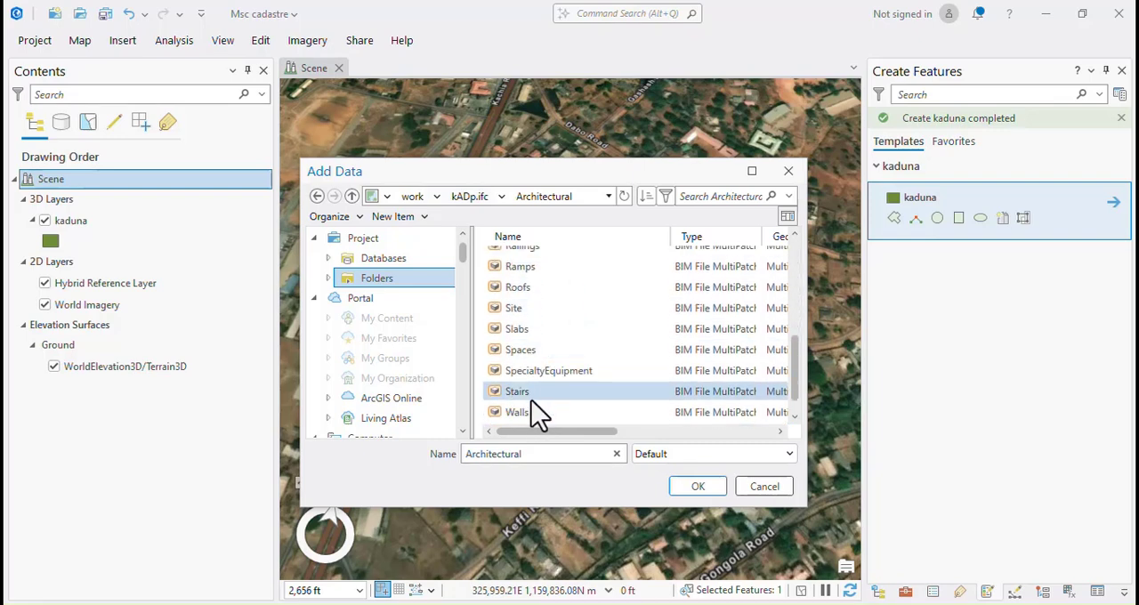
scroll(534, 393, "down", 1)
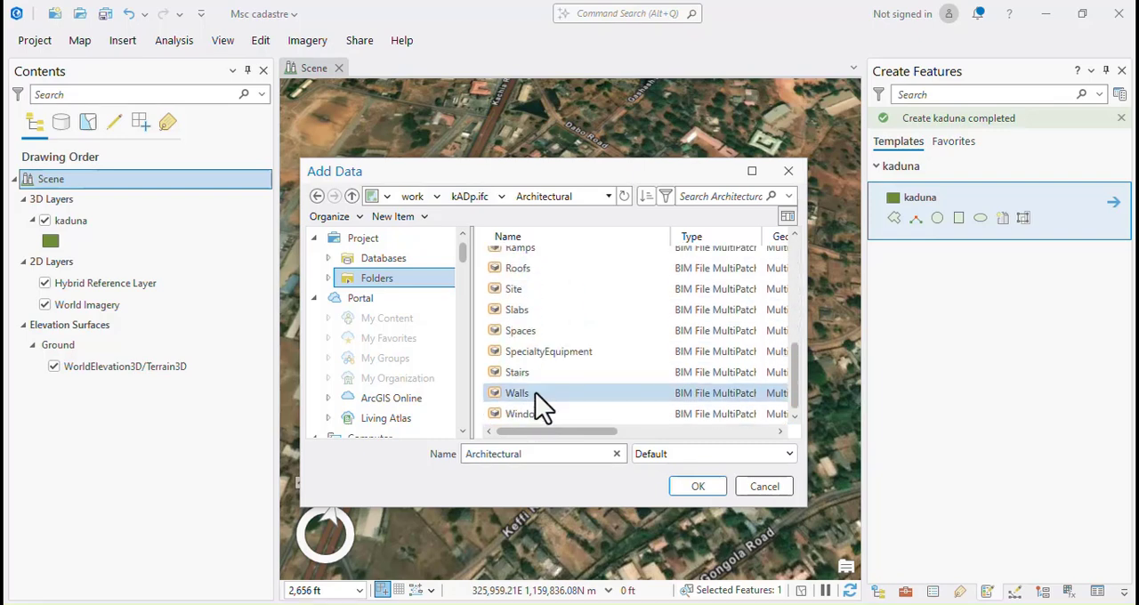
left_click(523, 311)
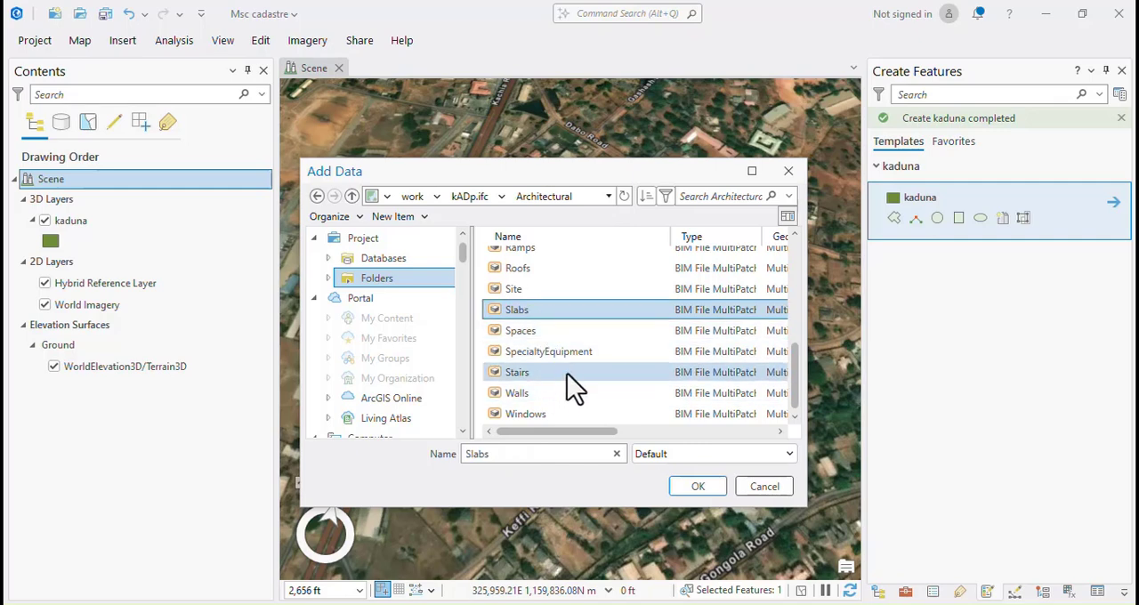
left_click(696, 488)
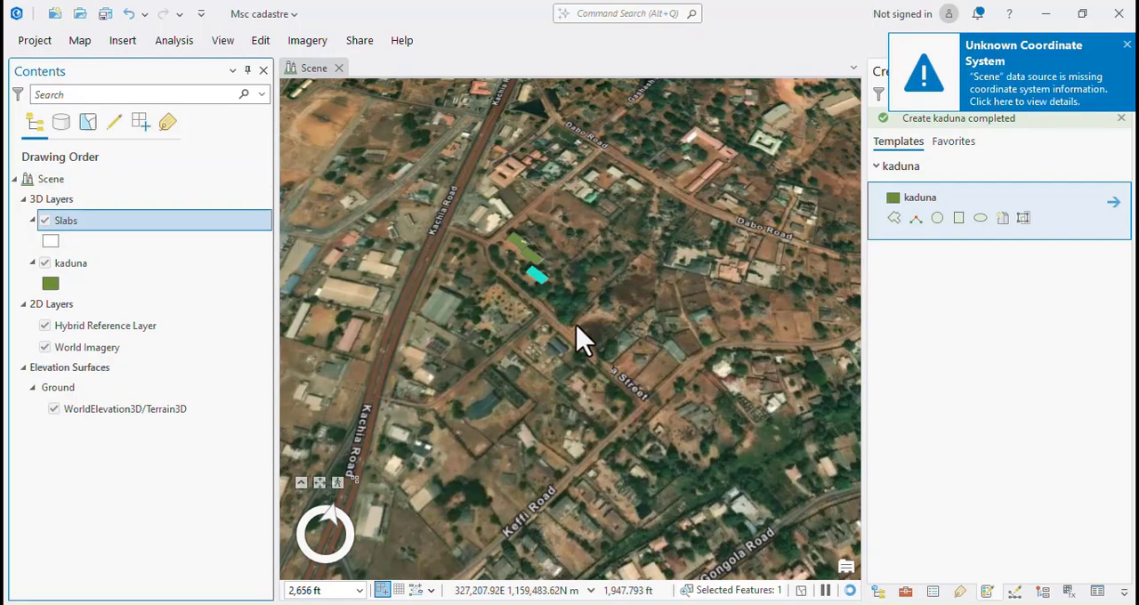
Zoom to the Slabs layer and examine where its buildings sit on the globe.
right_click(104, 222)
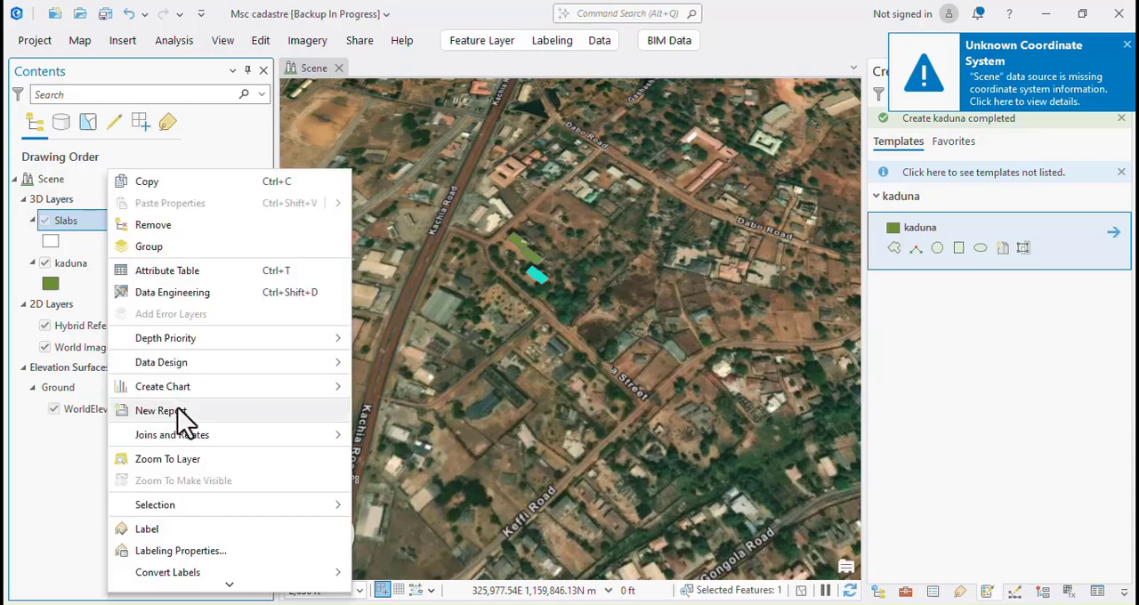
left_click(159, 460)
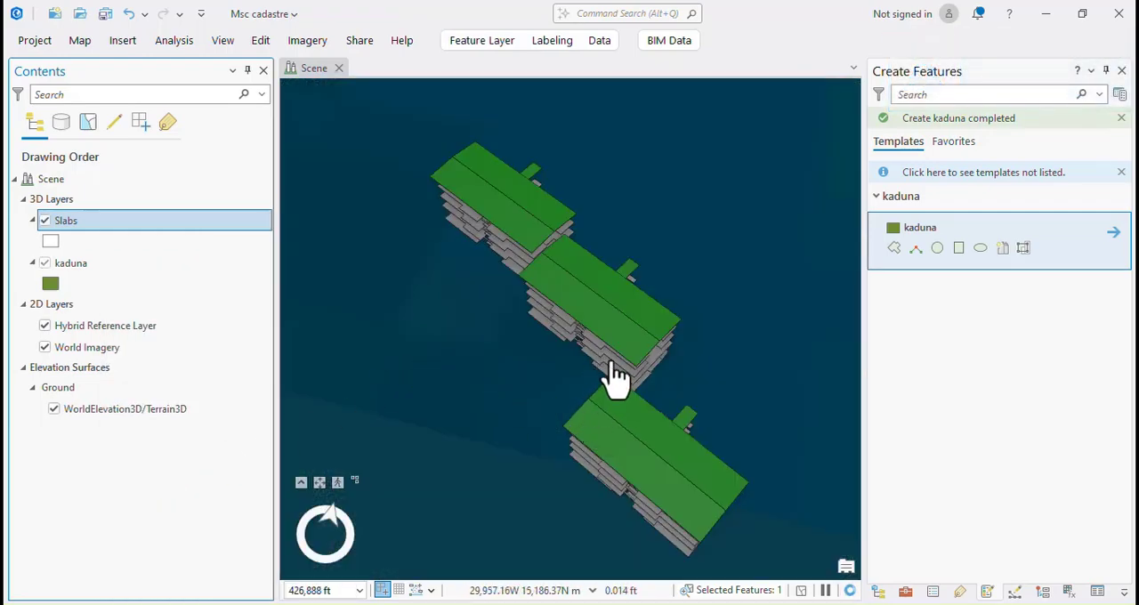
middle_click_drag(613, 356, 726, 305)
scroll(614, 360, "down", 5)
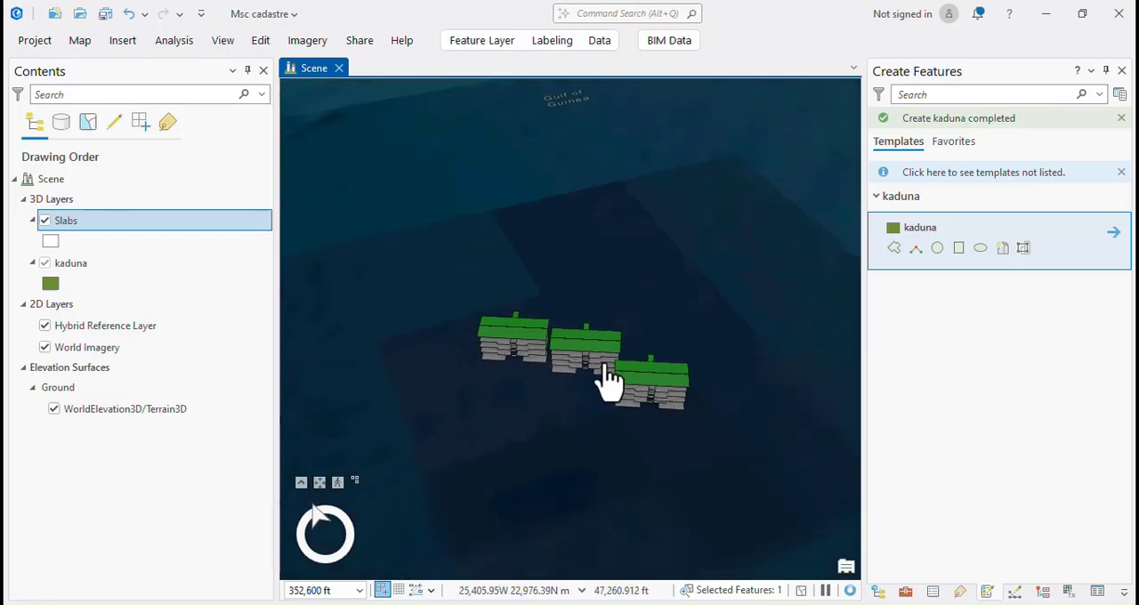
scroll(617, 356, "down", 3)
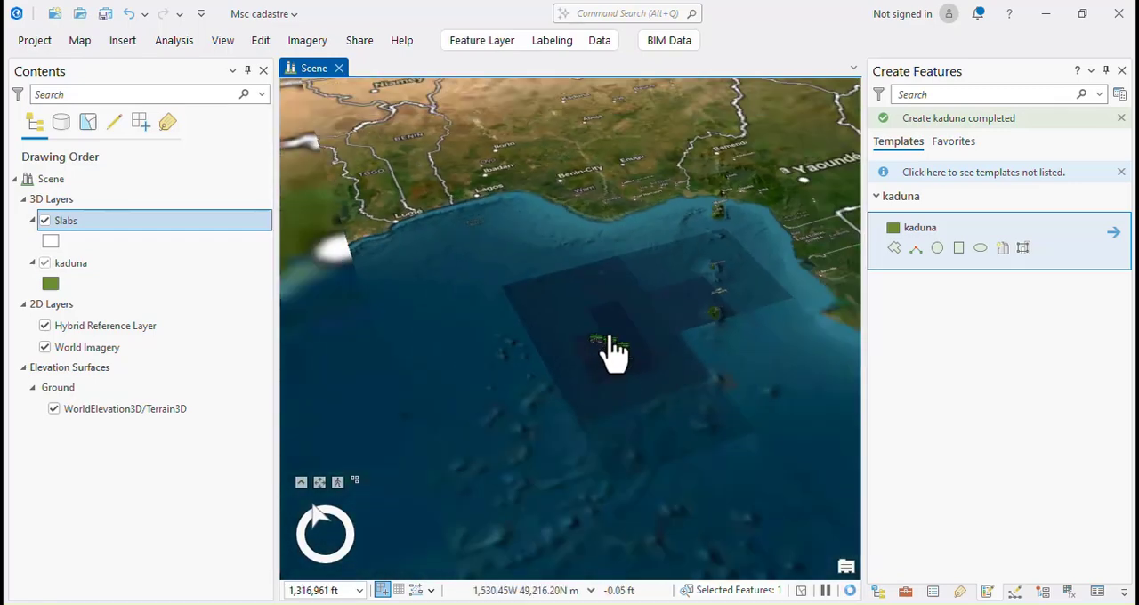
scroll(612, 205, "up", 3)
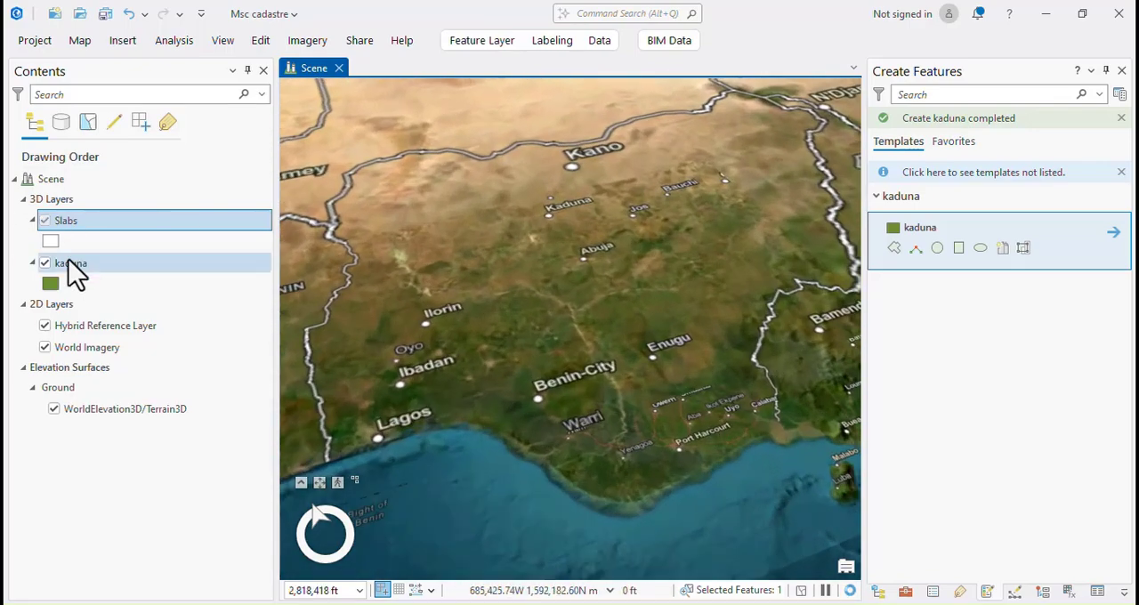
Zoom the scene to the kaduna layer's building footprints.
left_click(71, 266)
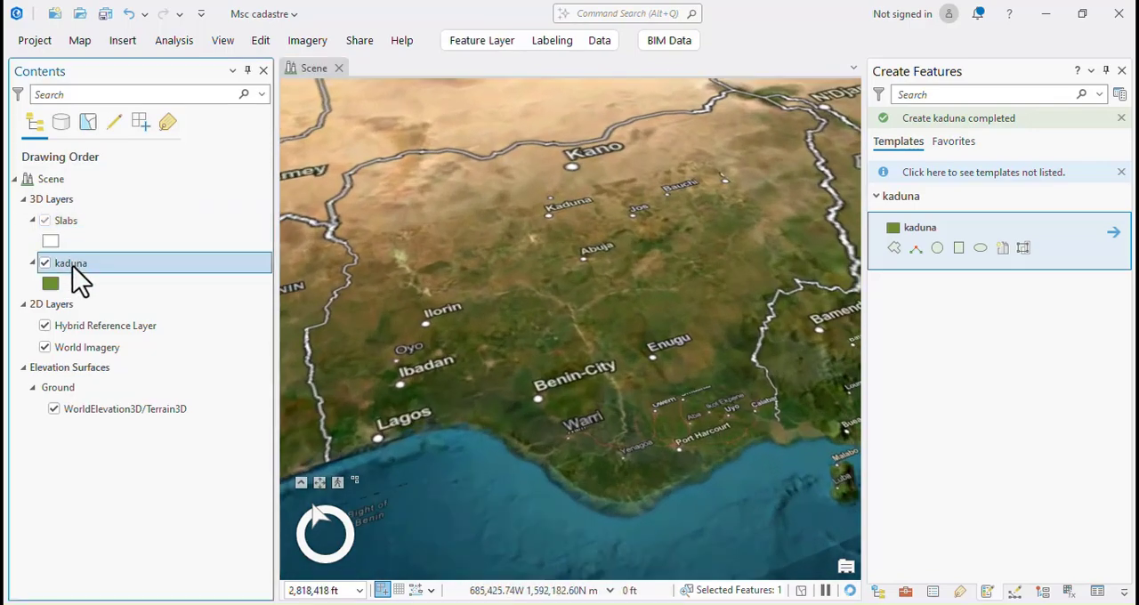
right_click(73, 266)
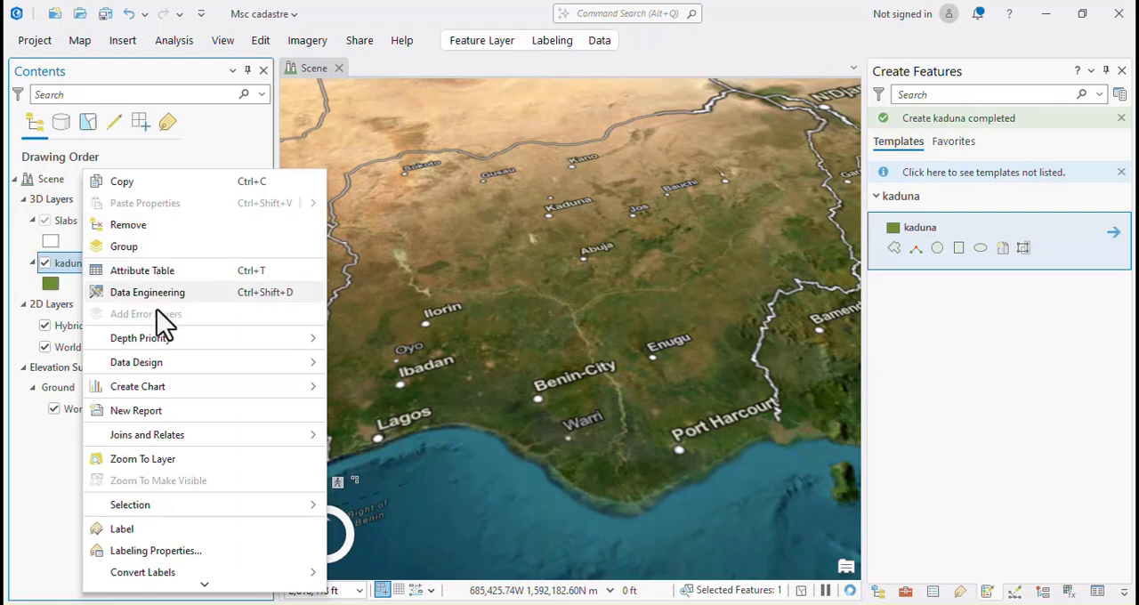
left_click(141, 459)
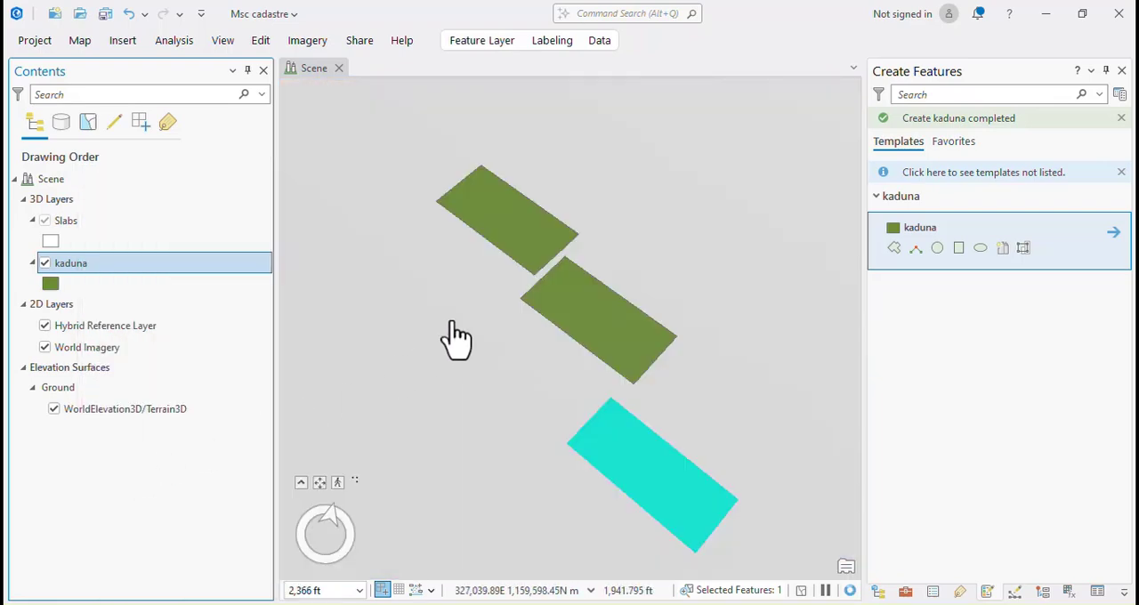
scroll(553, 336, "down", 3)
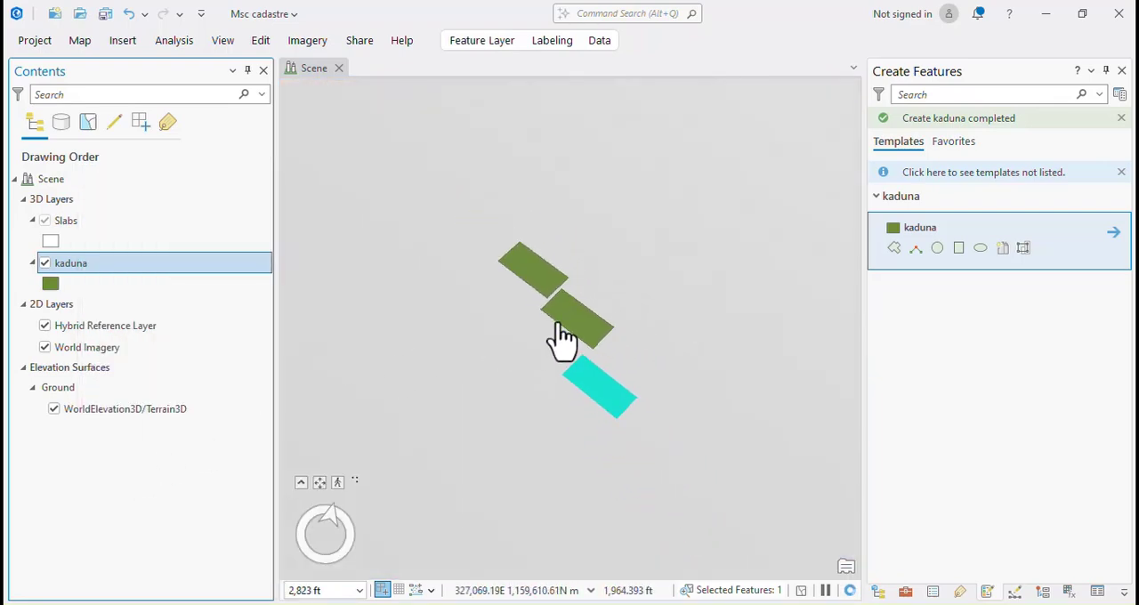
scroll(558, 330, "up", 3)
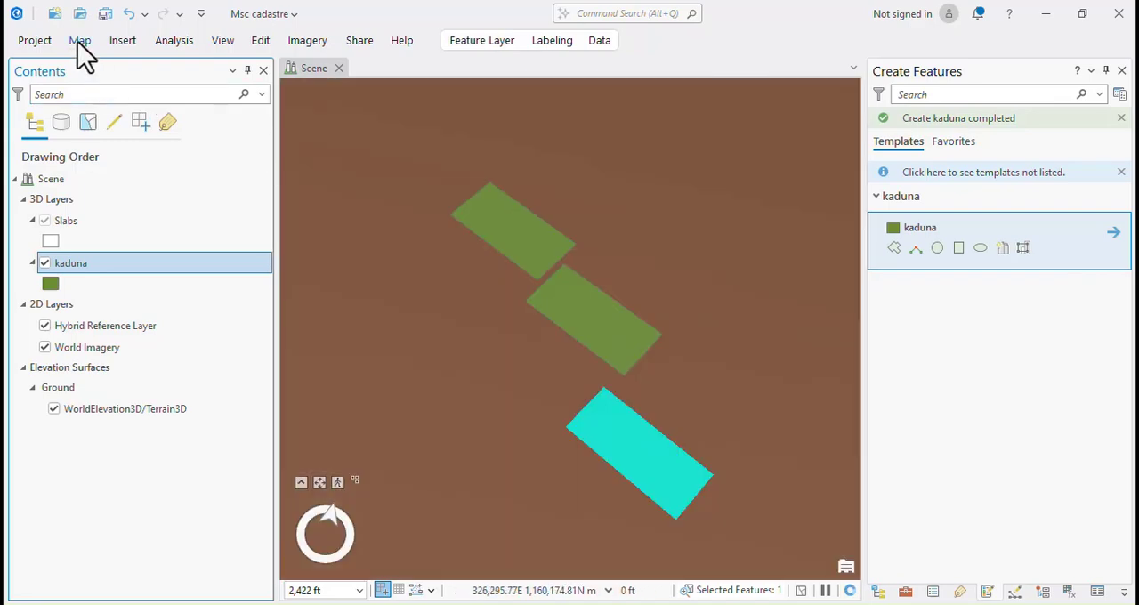
Create a scene bookmark named 1 for the current view of the kaduna footprints.
left_click(78, 41)
left_click(169, 42)
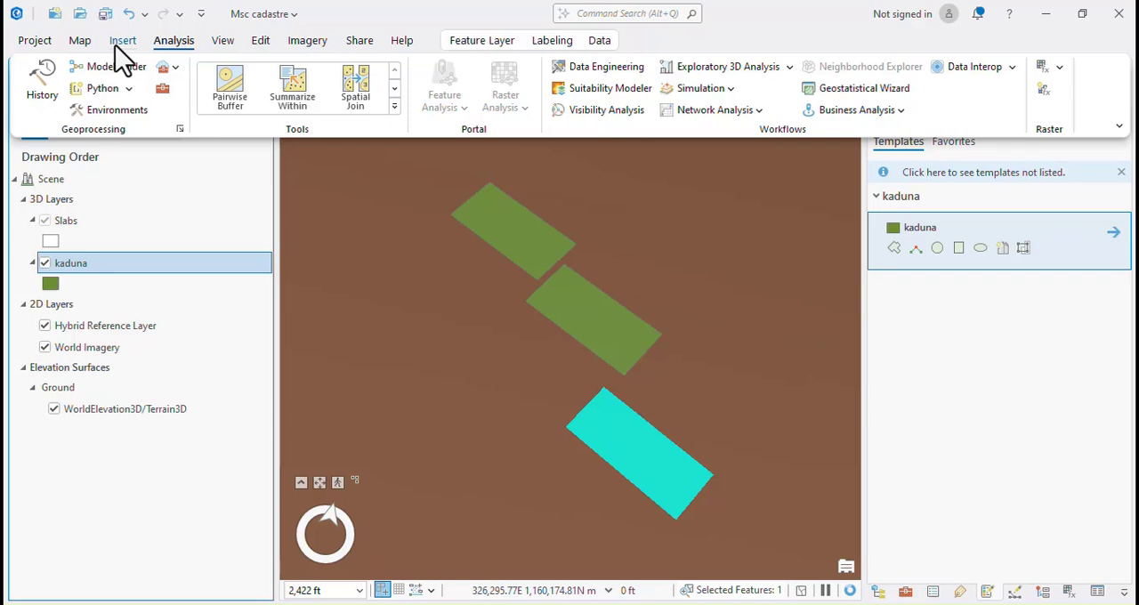
left_click(122, 45)
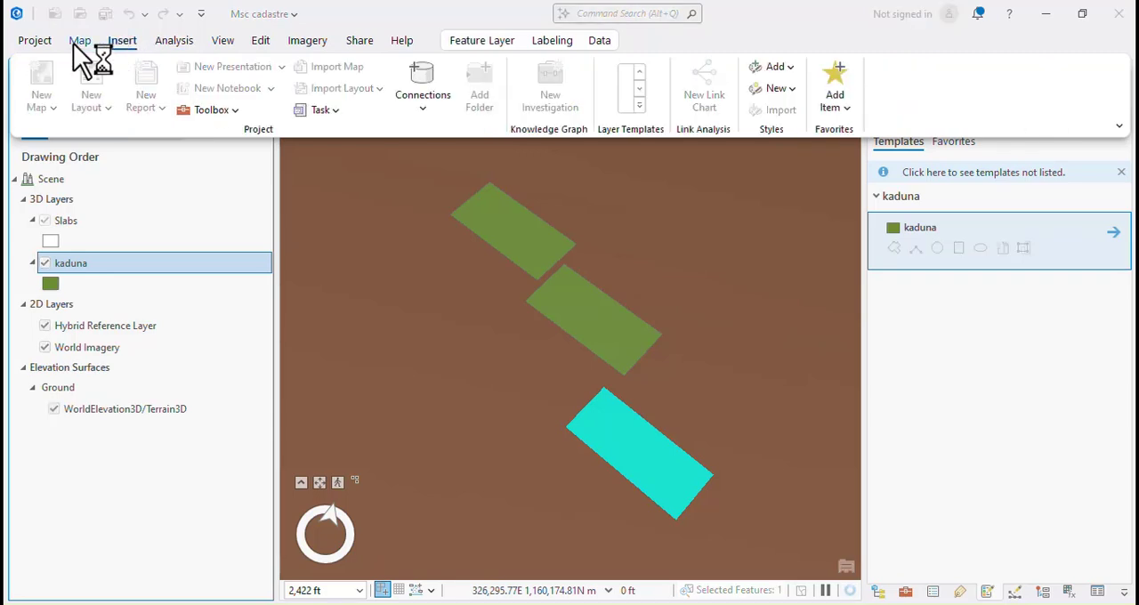
left_click(73, 42)
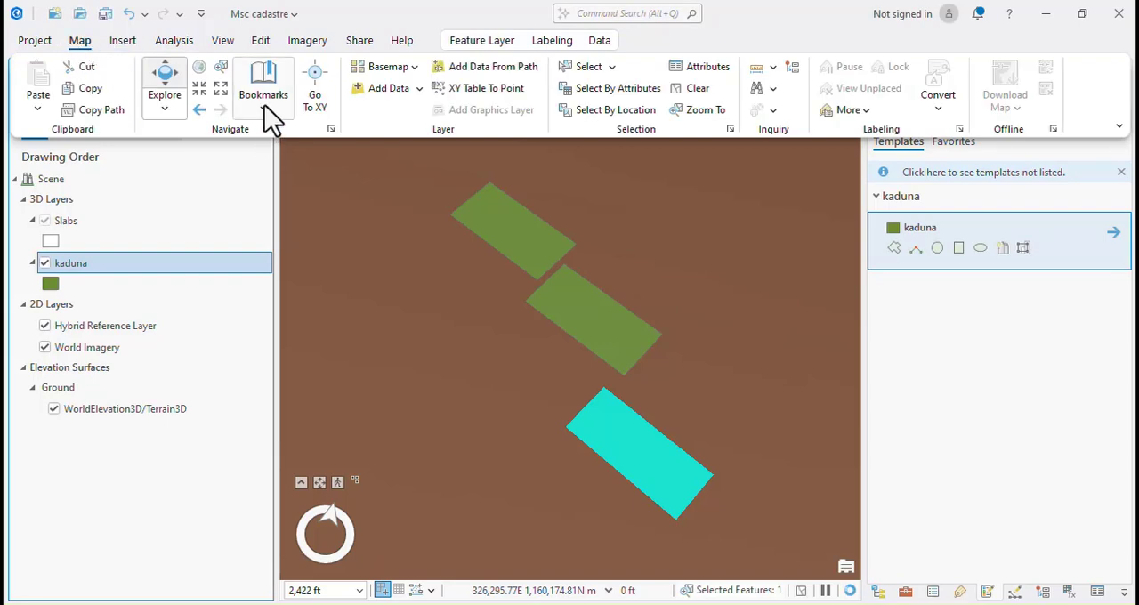
left_click(264, 105)
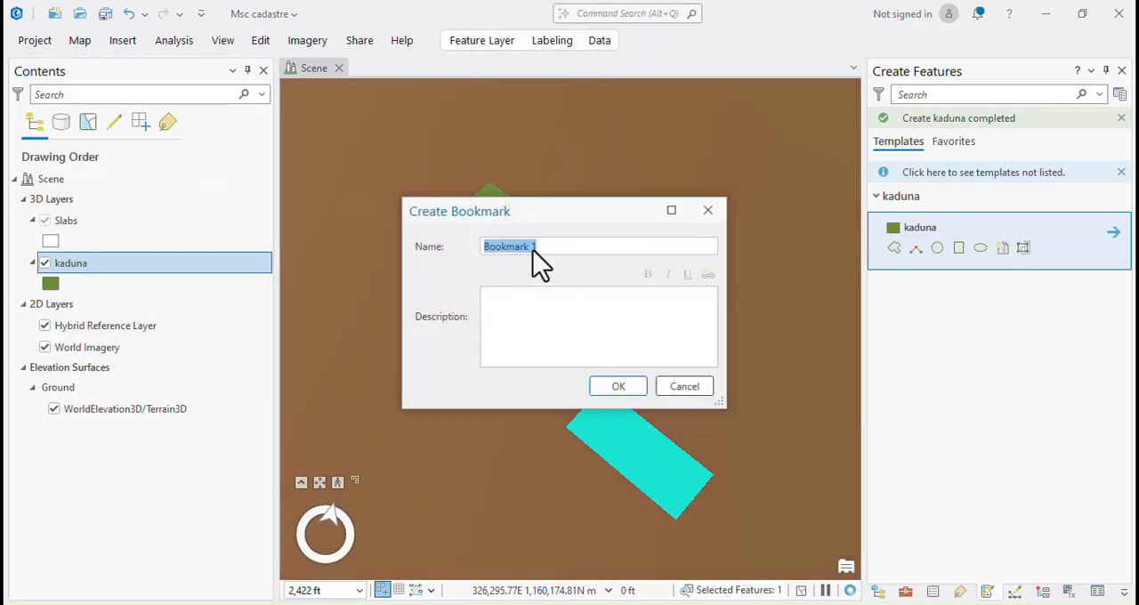
type("1")
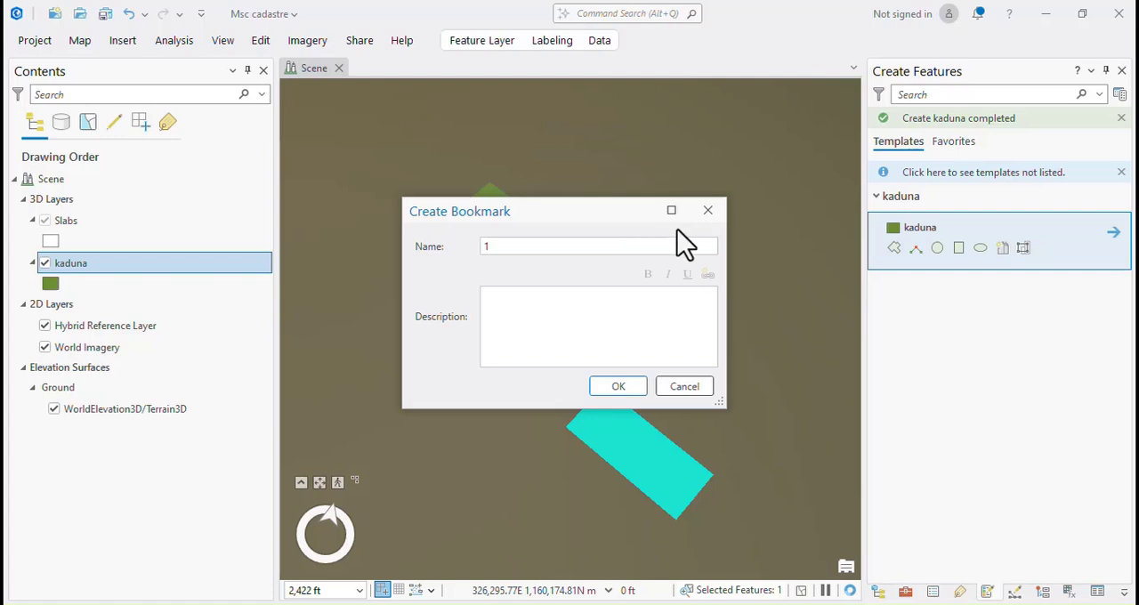
key("Return")
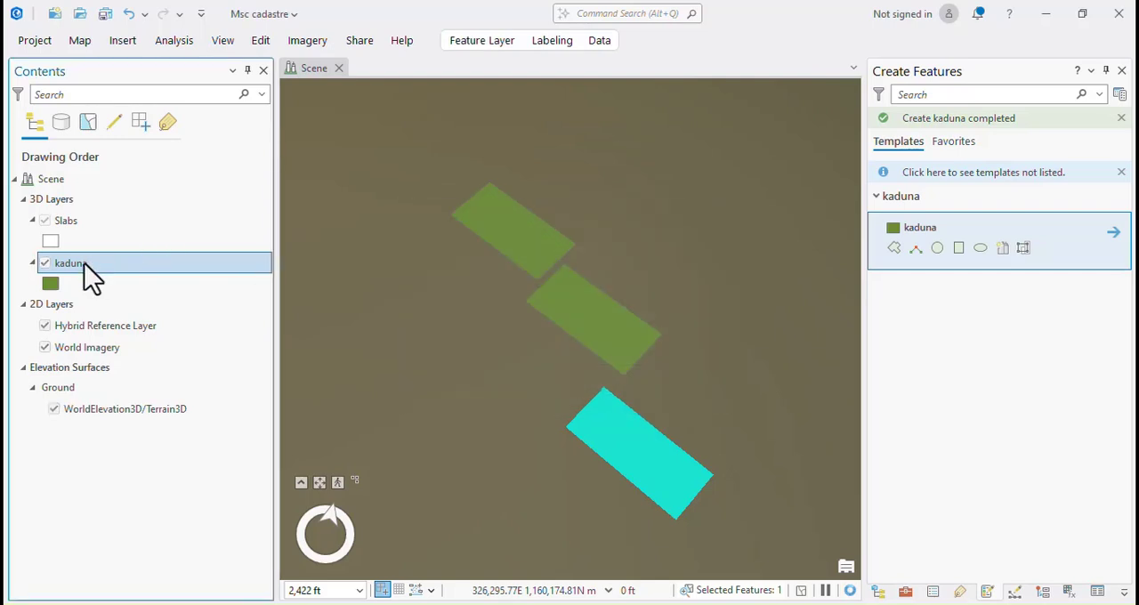
Go to the saved scene bookmark 1 to test it.
right_click(90, 278)
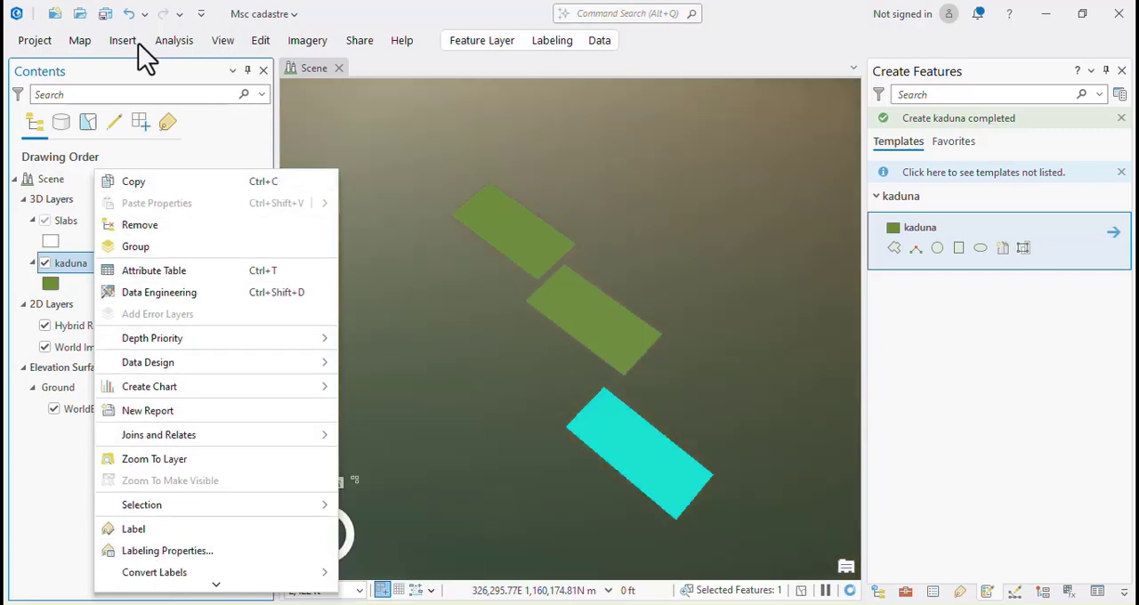
left_click(123, 42)
left_click(123, 42)
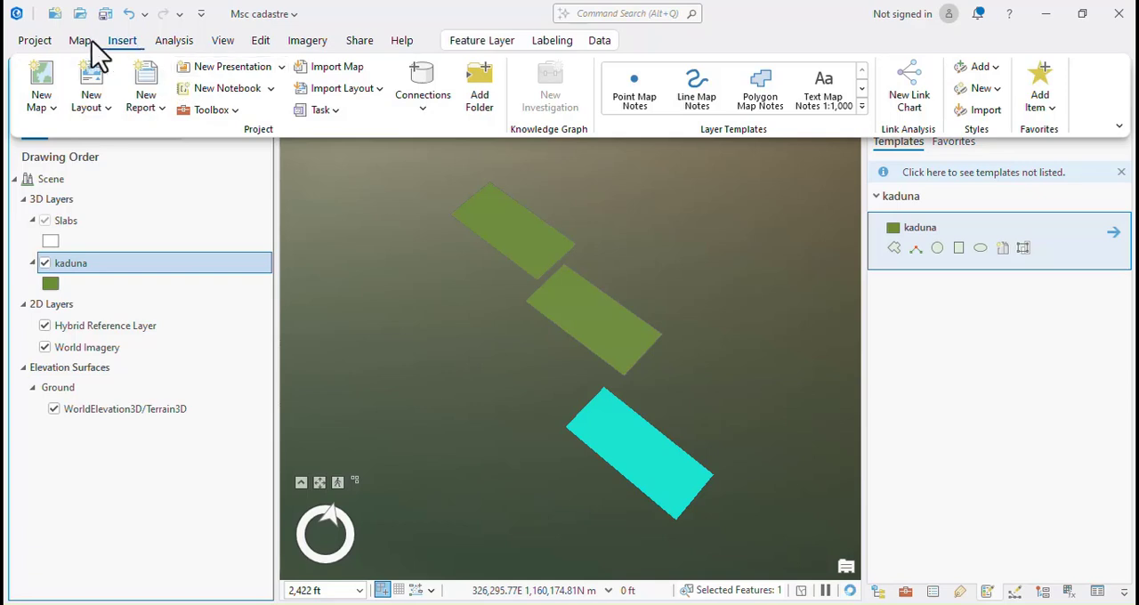
left_click(83, 40)
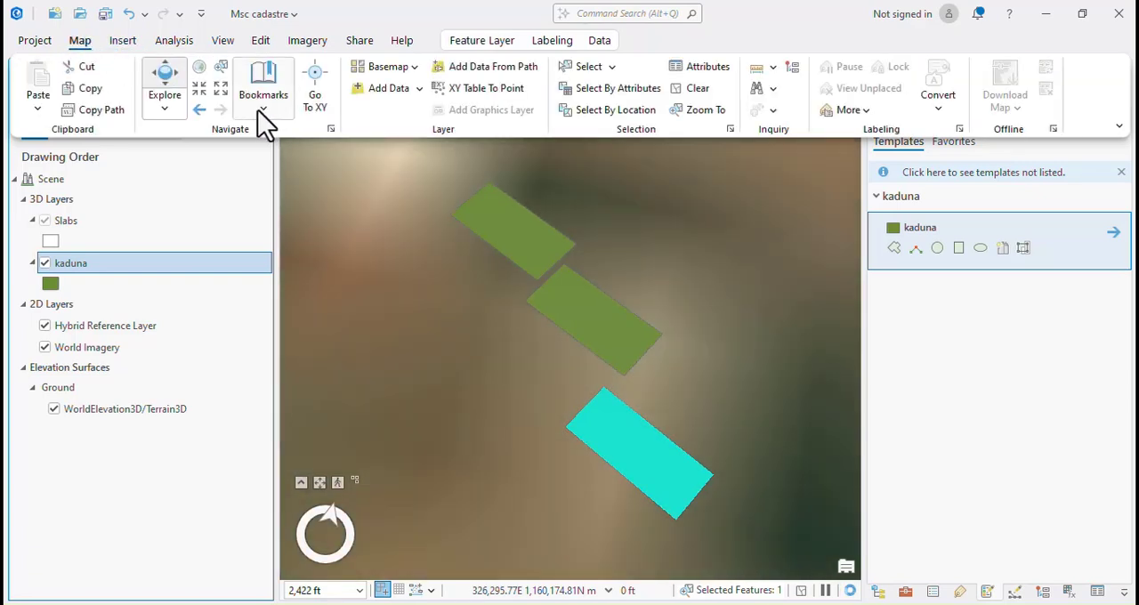
left_click(260, 109)
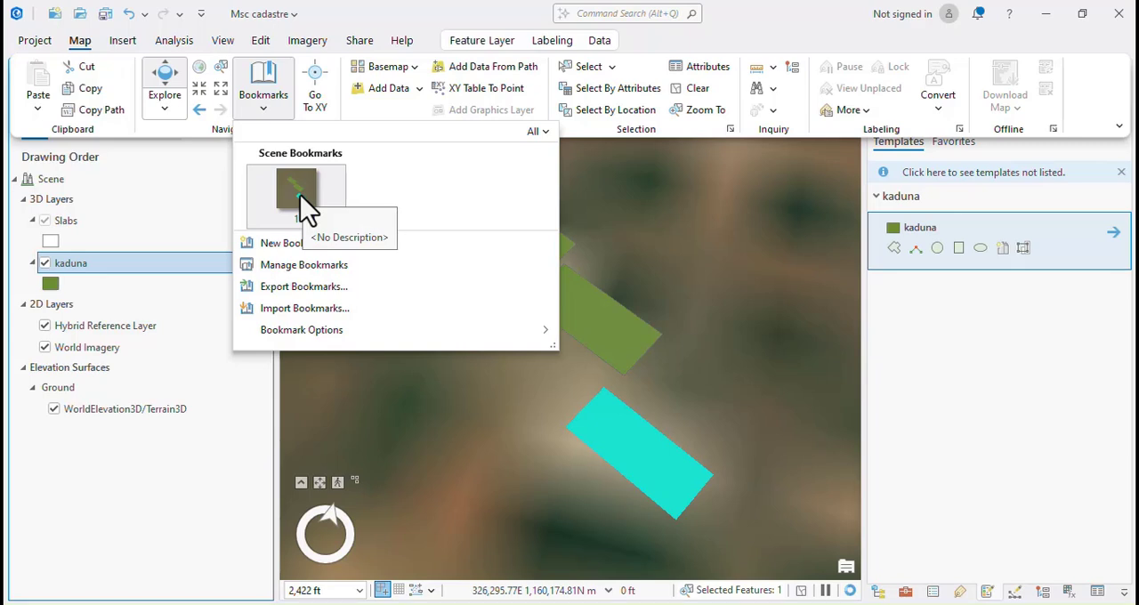
left_click(301, 191)
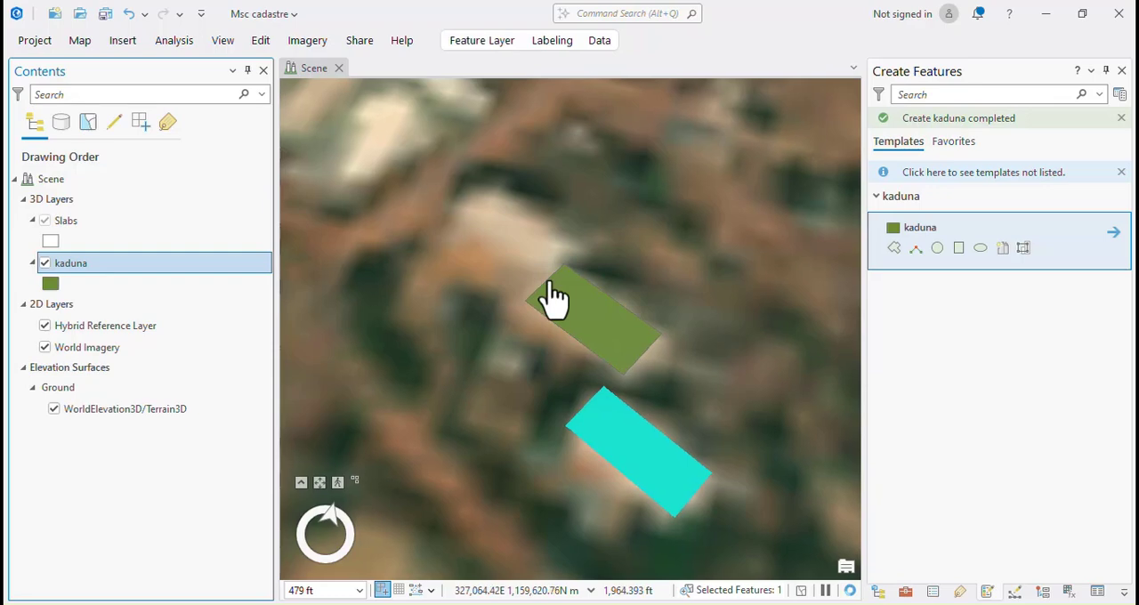
Turn off the WorldElevation3D/Terrain3D surface and the World Imagery and Hybrid Reference layers.
scroll(538, 306, "down", 3)
scroll(537, 311, "down", 3)
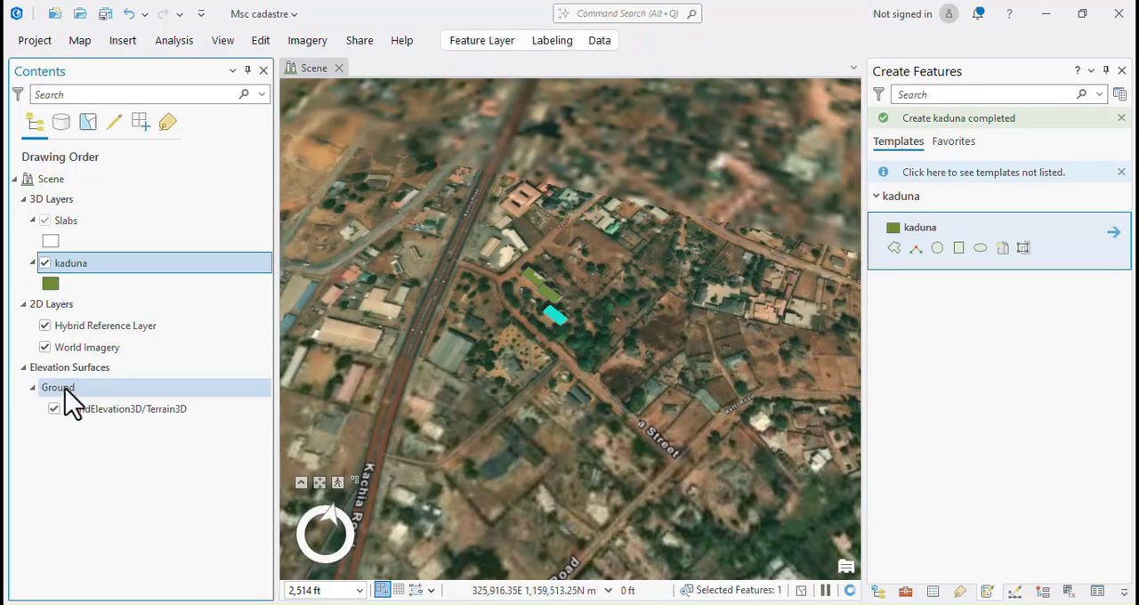
left_click(54, 409)
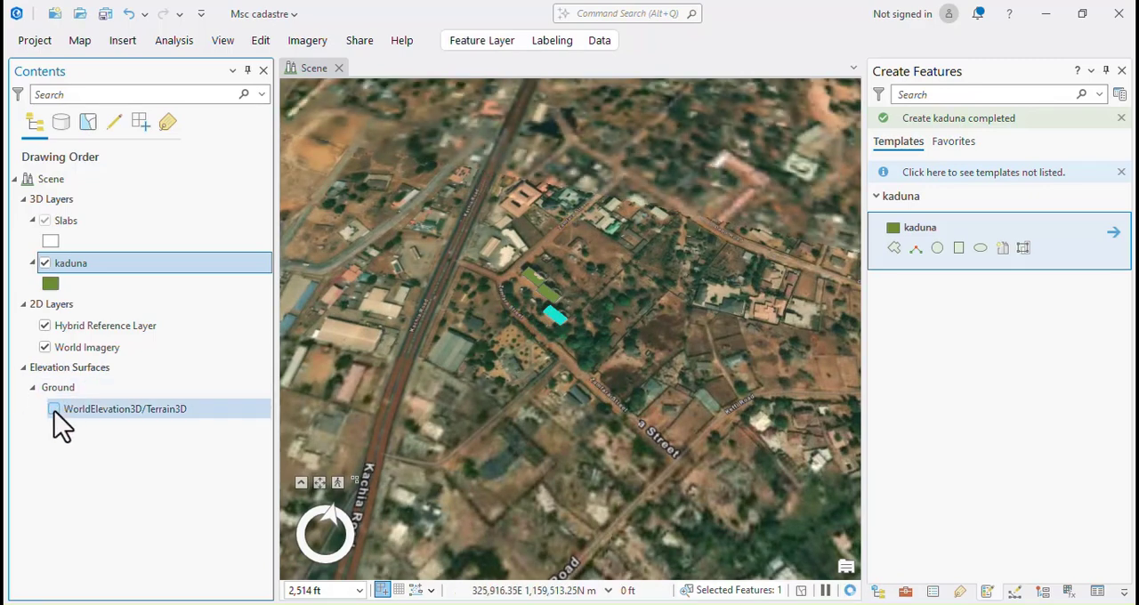
left_click(43, 326)
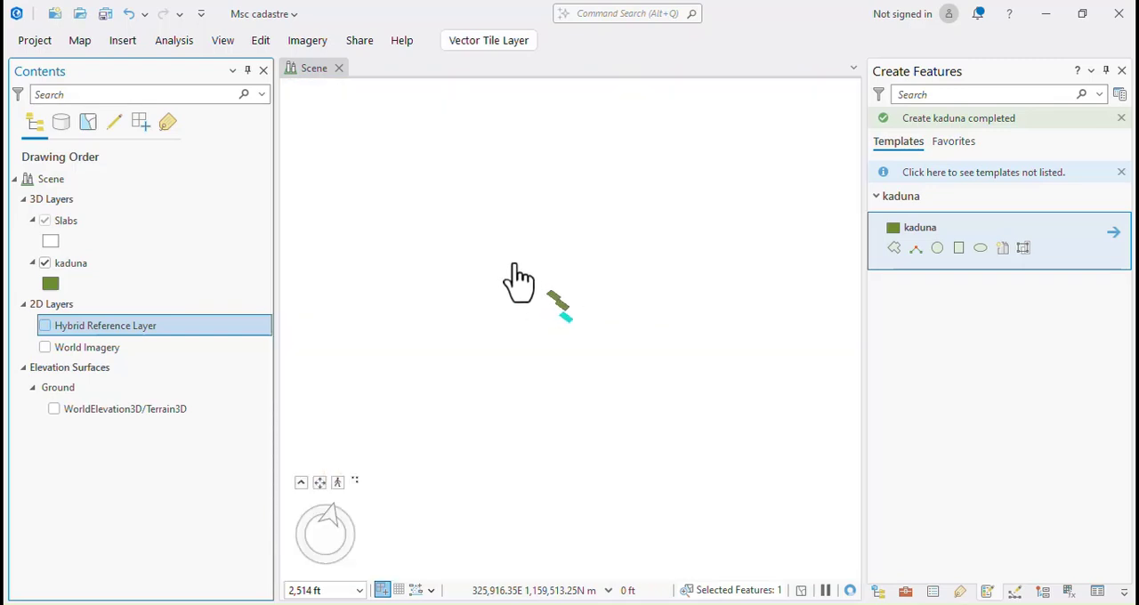
Zoom the scene to the extent of the Slabs layer.
scroll(563, 308, "up", 3)
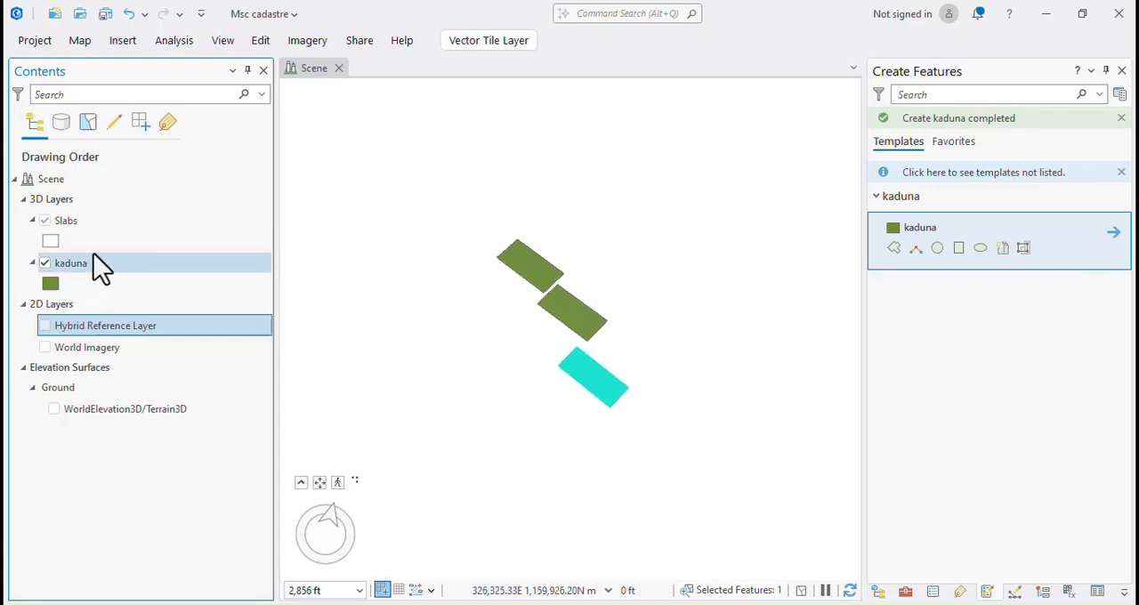
scroll(605, 313, "down", 1)
scroll(605, 313, "down", 3)
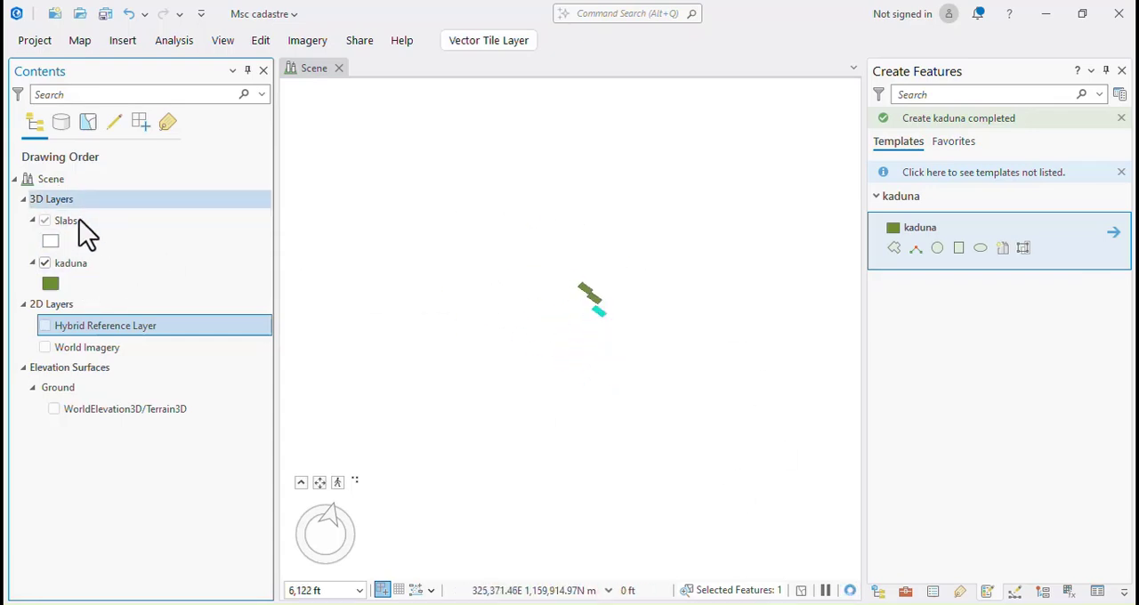
left_click(54, 222)
right_click(58, 222)
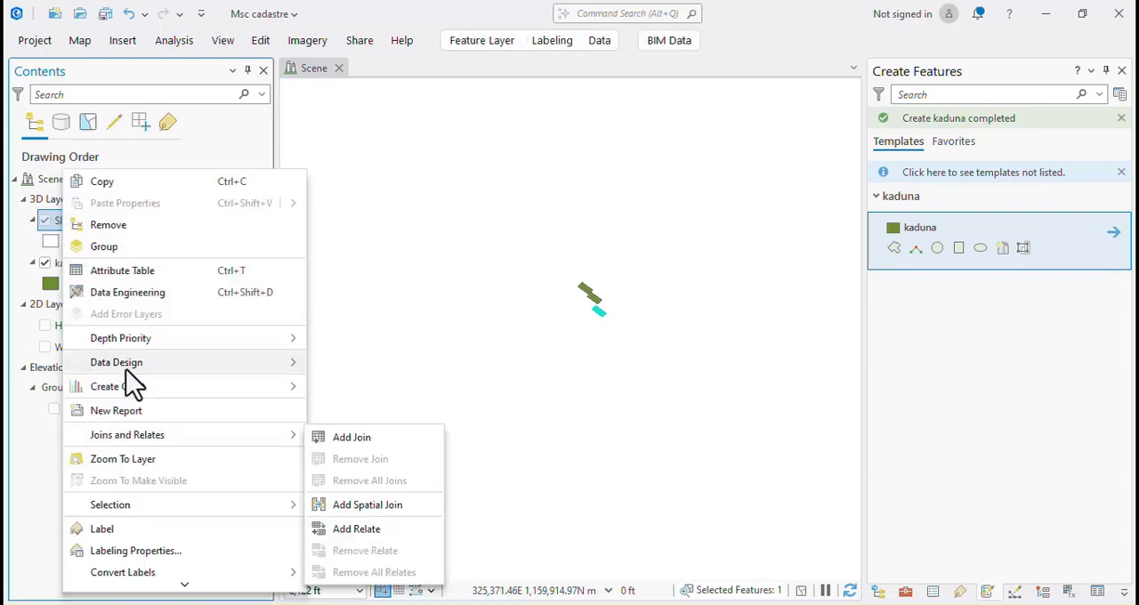
left_click(111, 459)
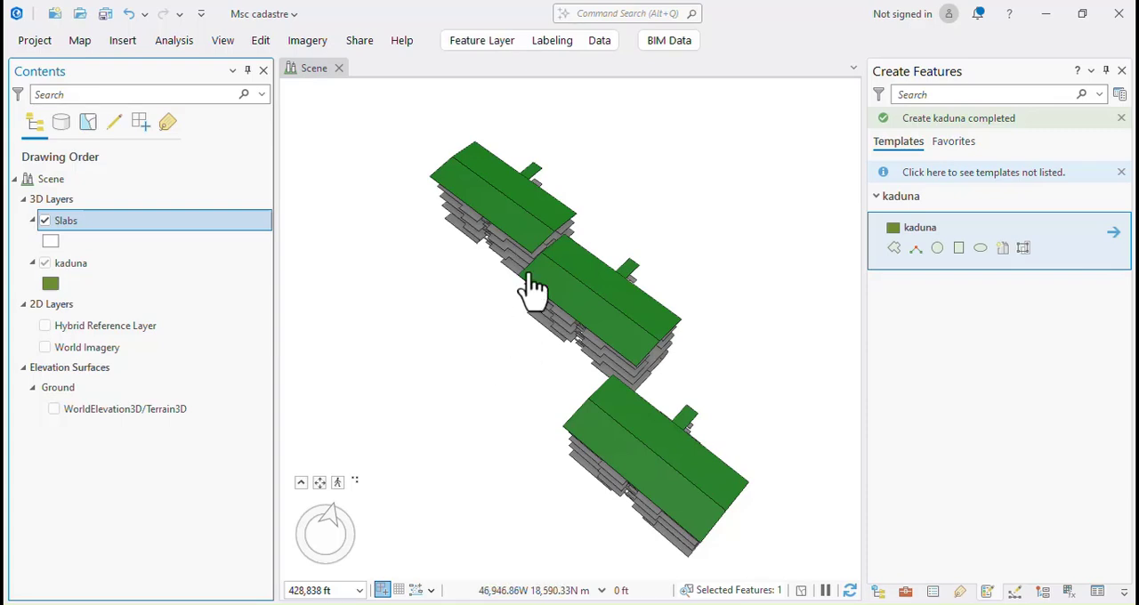
scroll(457, 262, "down", 2)
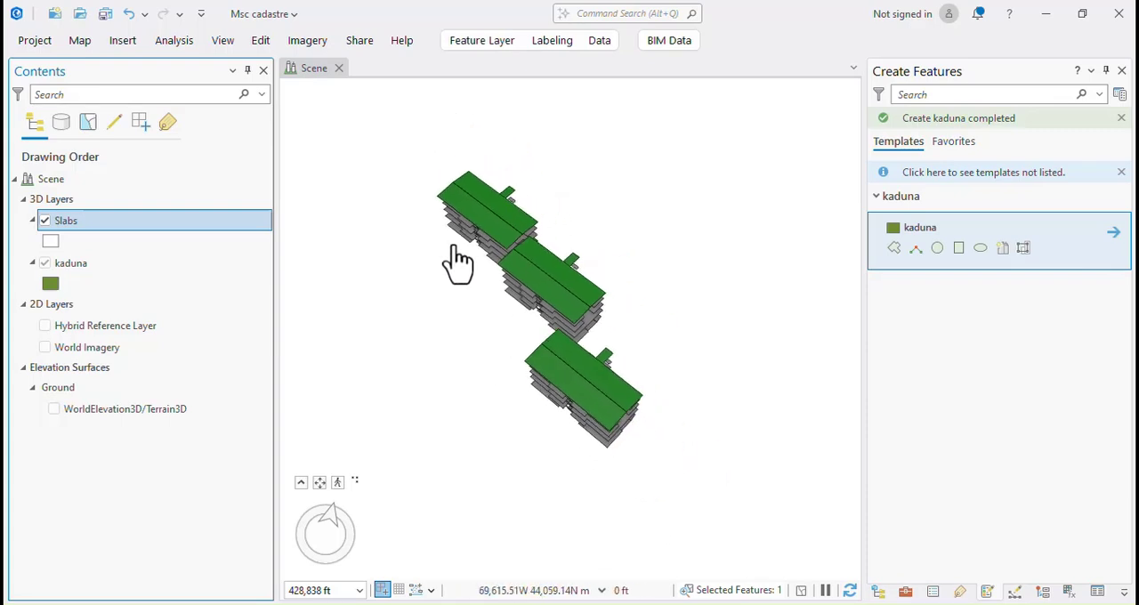
Define the projection of the Slabs BIM layer as WGS 1984 UTM Zone 32N.
left_click(69, 221)
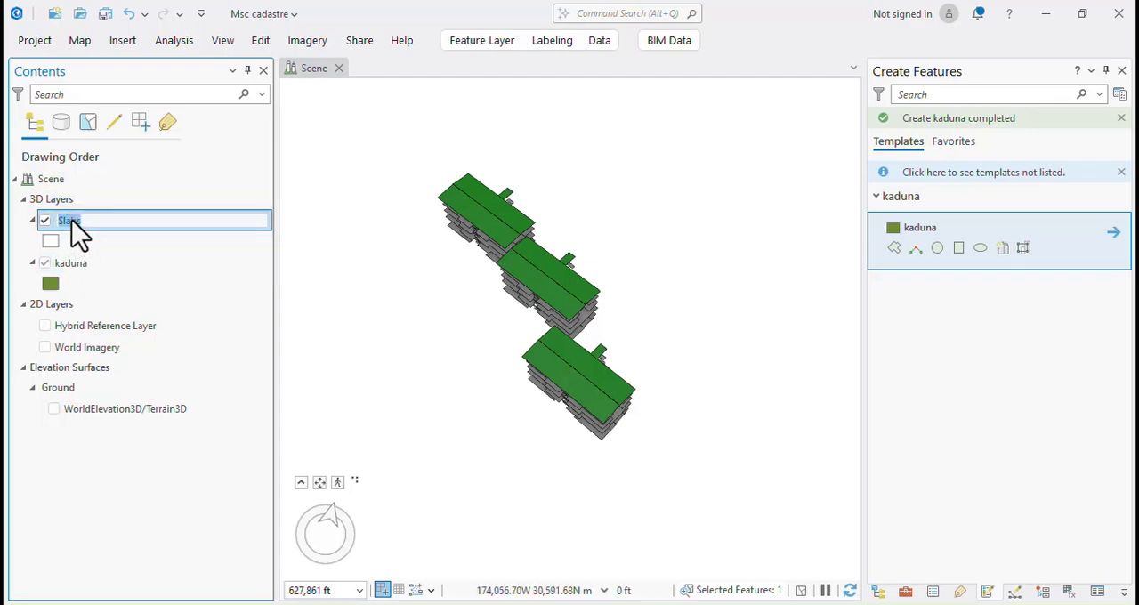
left_click(663, 41)
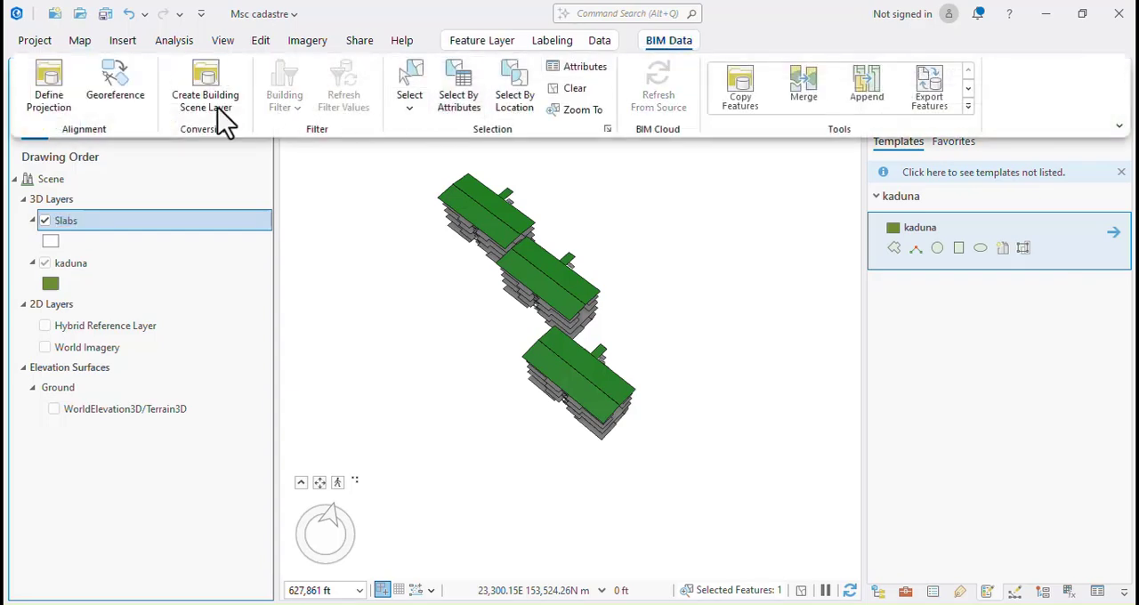
left_click(43, 105)
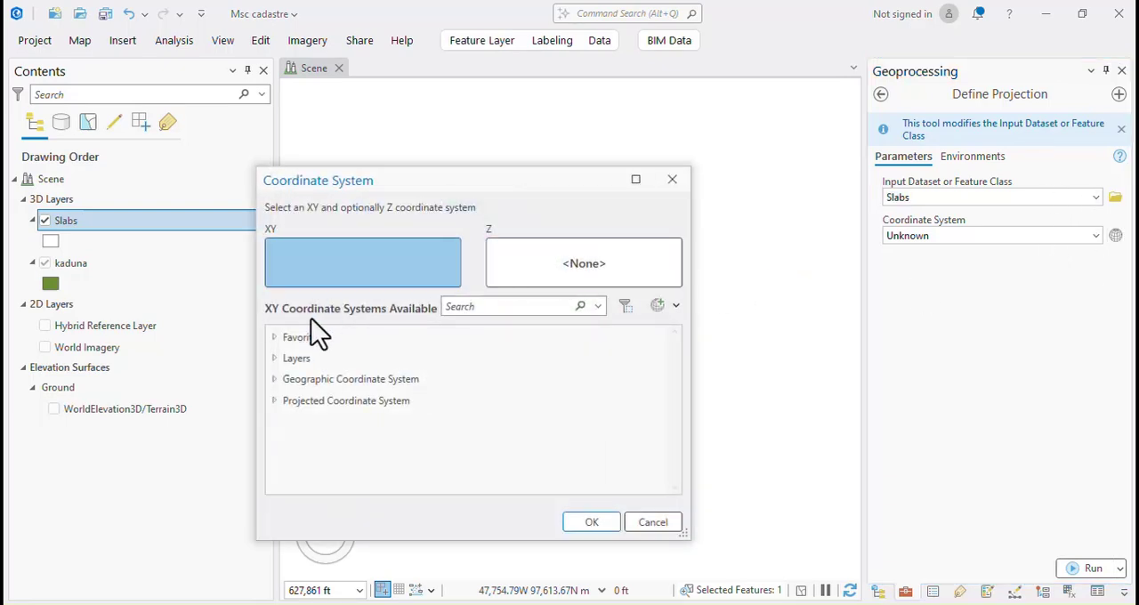
left_click(274, 339)
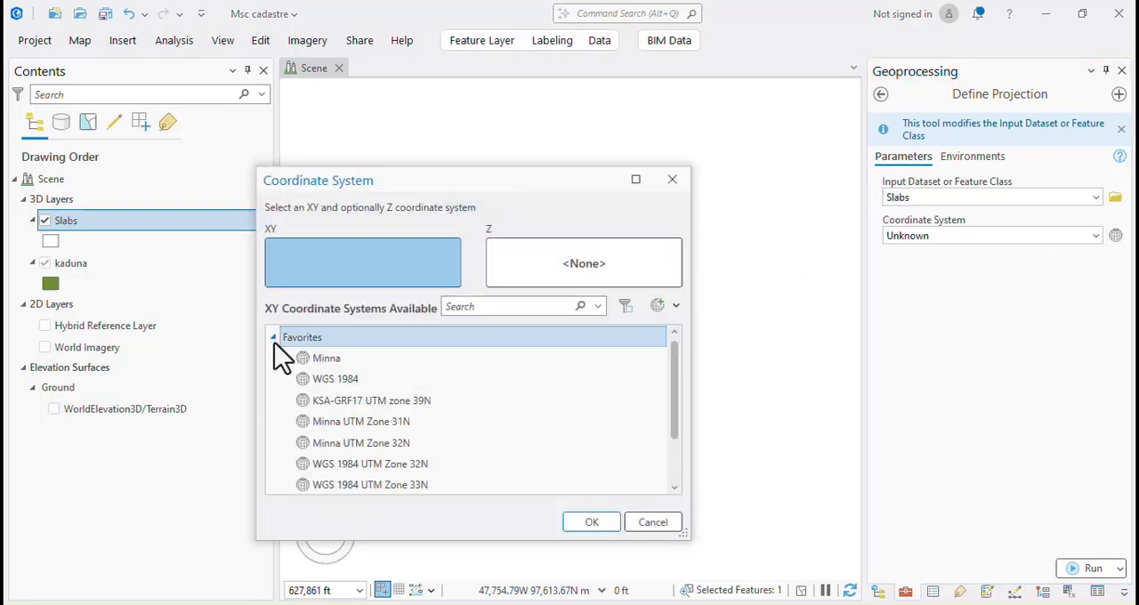
left_click(381, 464)
left_click(592, 522)
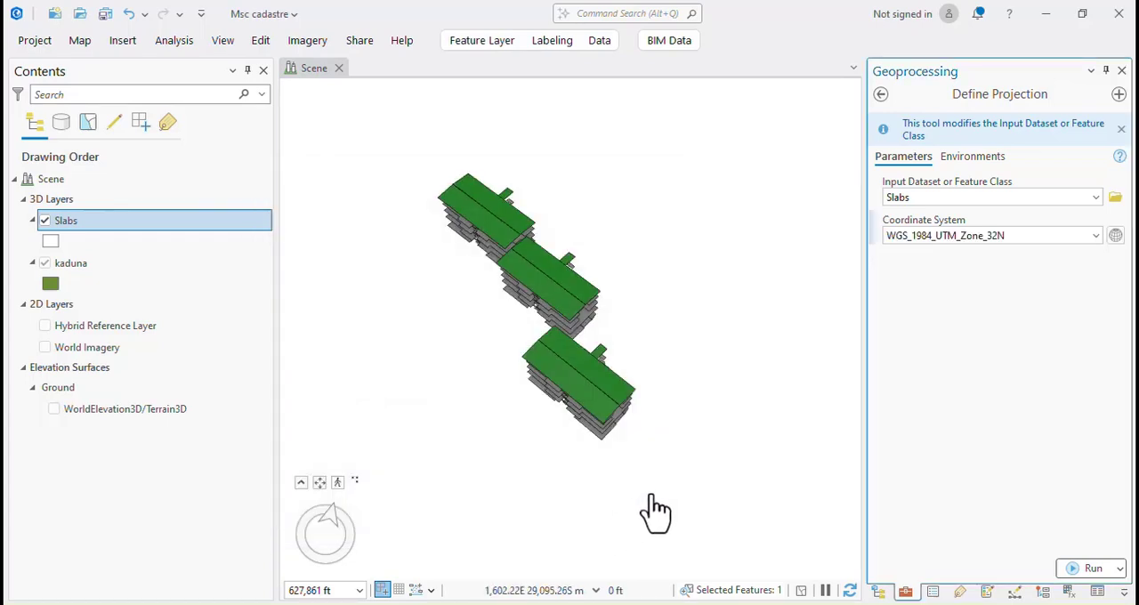
left_click(1092, 570)
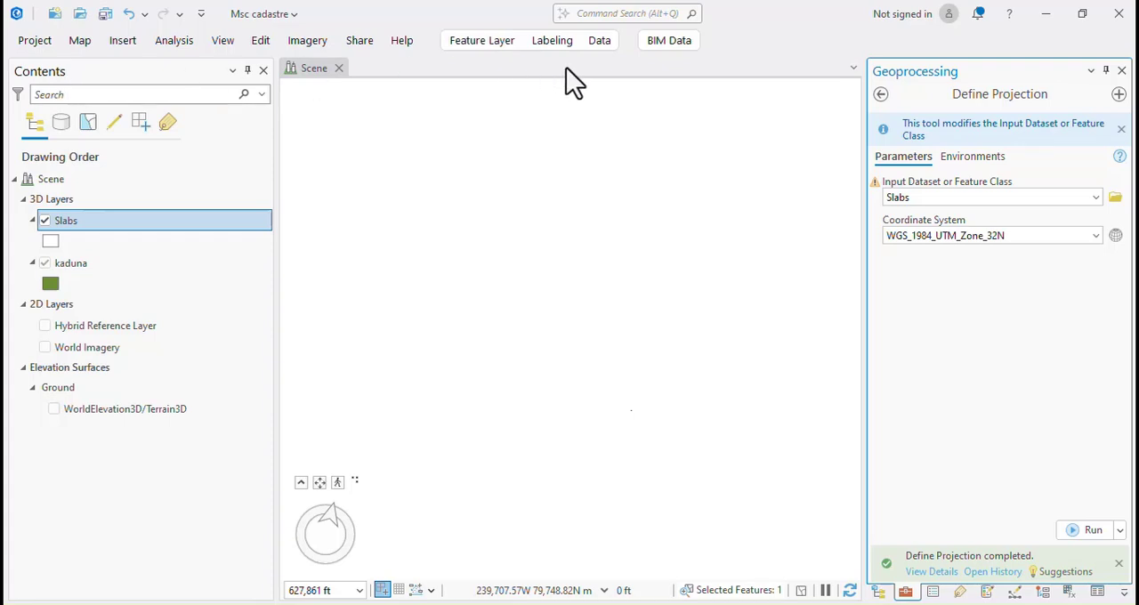
Start georeferencing the Slabs layer and center it in the current view with Move To Display.
left_click(660, 42)
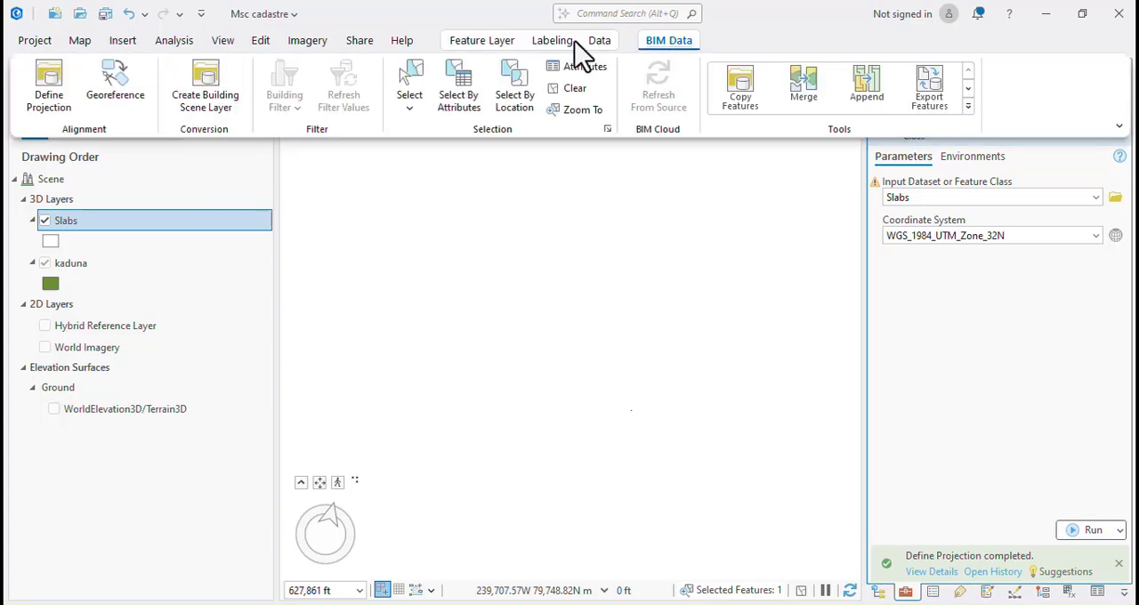
left_click(114, 87)
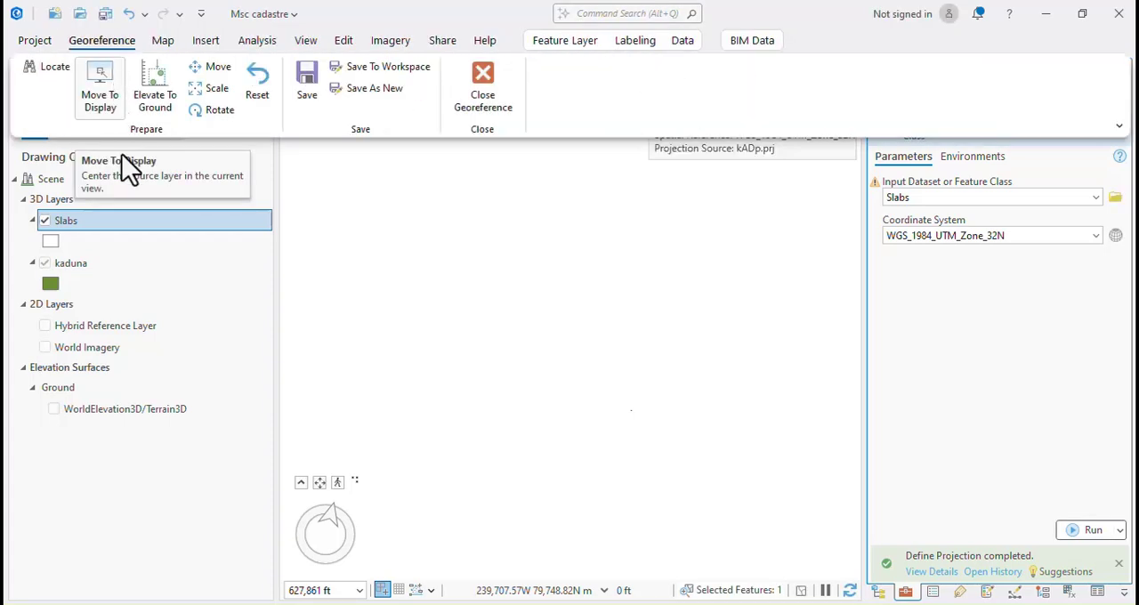
left_click(101, 105)
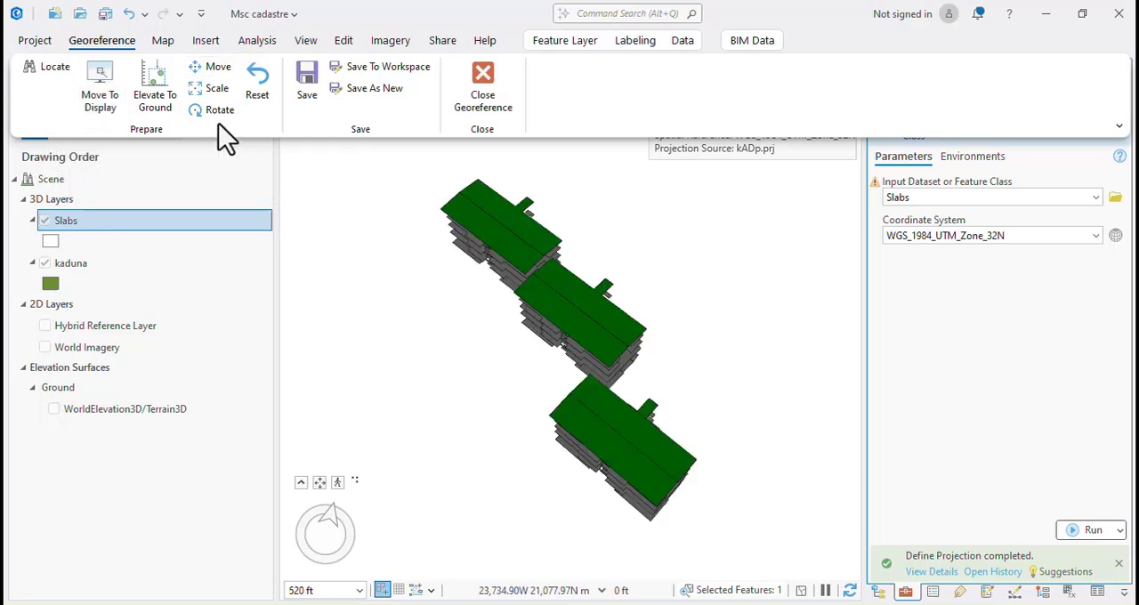
Activate the georeferencing Move tool and place its anchor on the southernmost corner vertex of the lowest slab building.
left_click(215, 68)
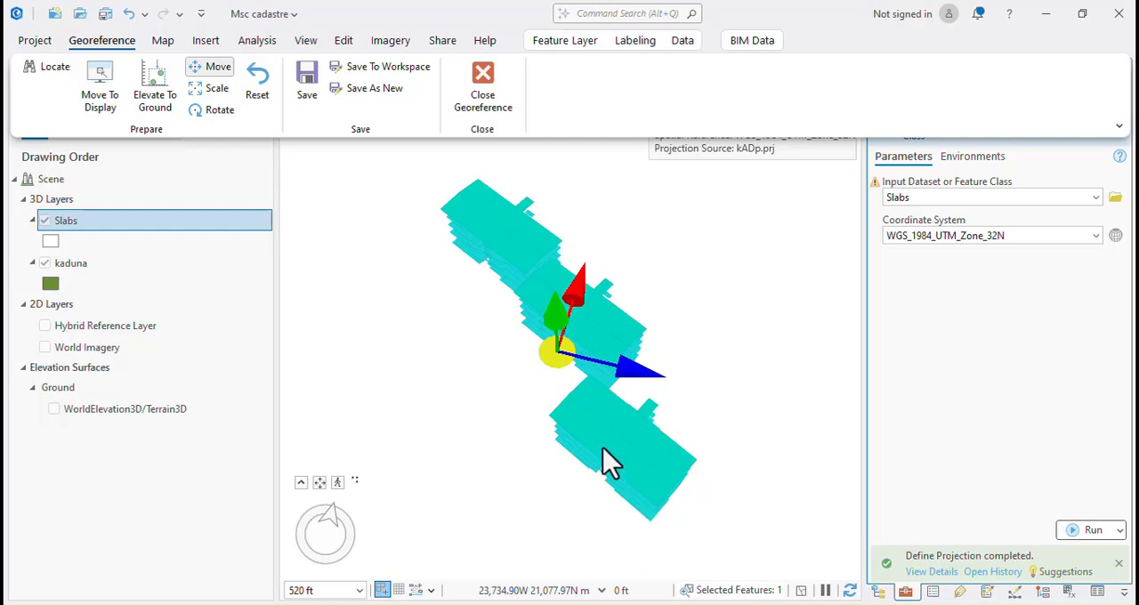
scroll(603, 447, "up", 5)
scroll(553, 386, "down", 2)
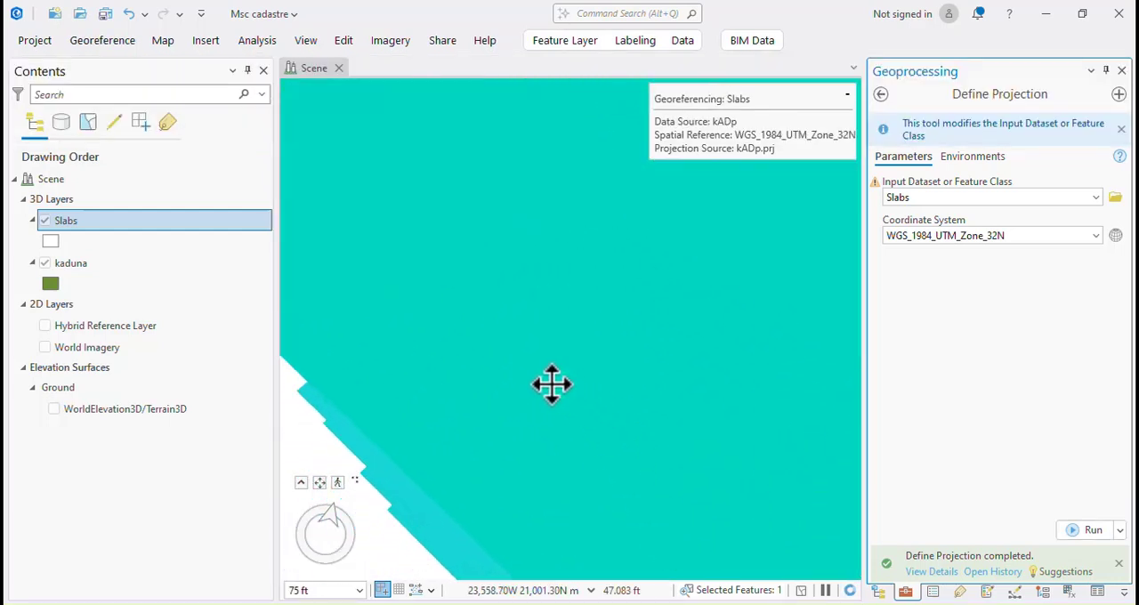
scroll(551, 384, "down", 5)
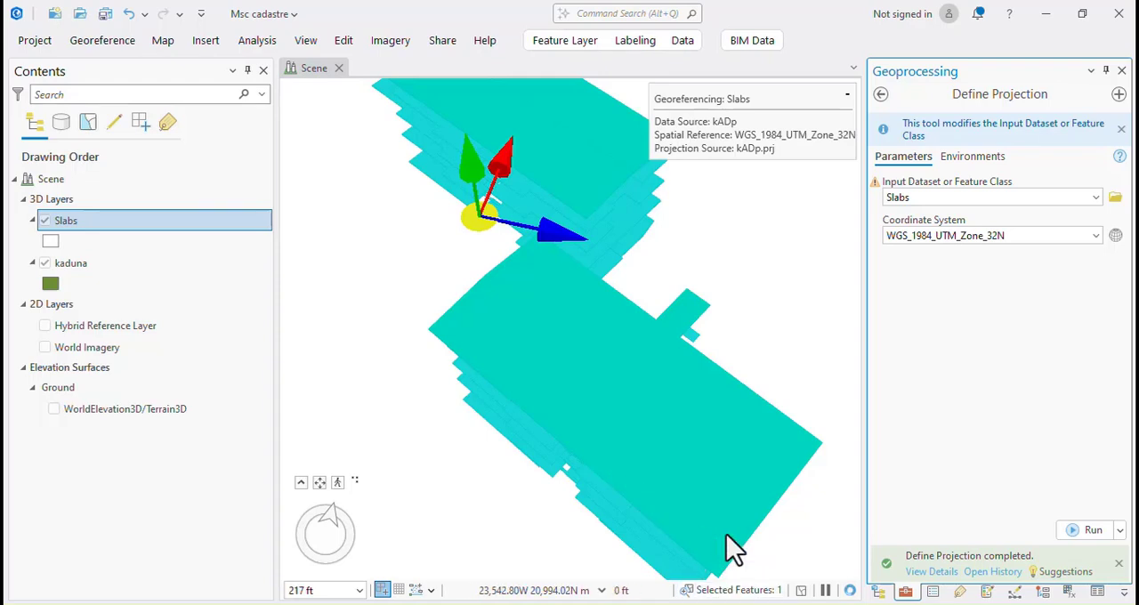
scroll(702, 565, "up", 3)
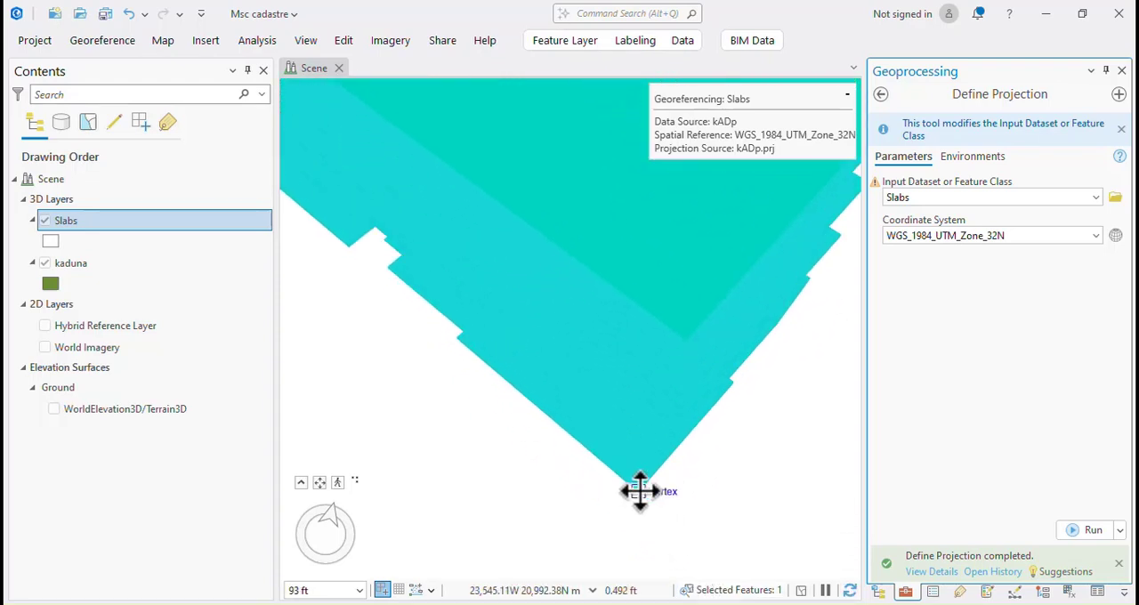
left_click(639, 490)
left_click(639, 490)
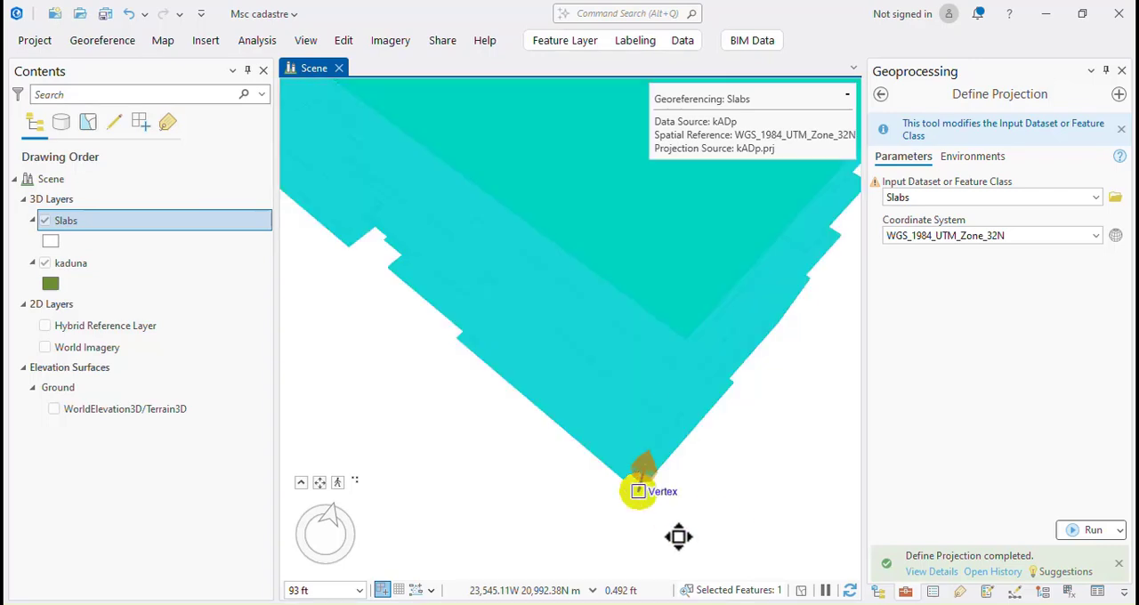
Try to move the slabs freehand northward toward the kaduna footprints in several successive moves.
scroll(640, 490, "down", 5)
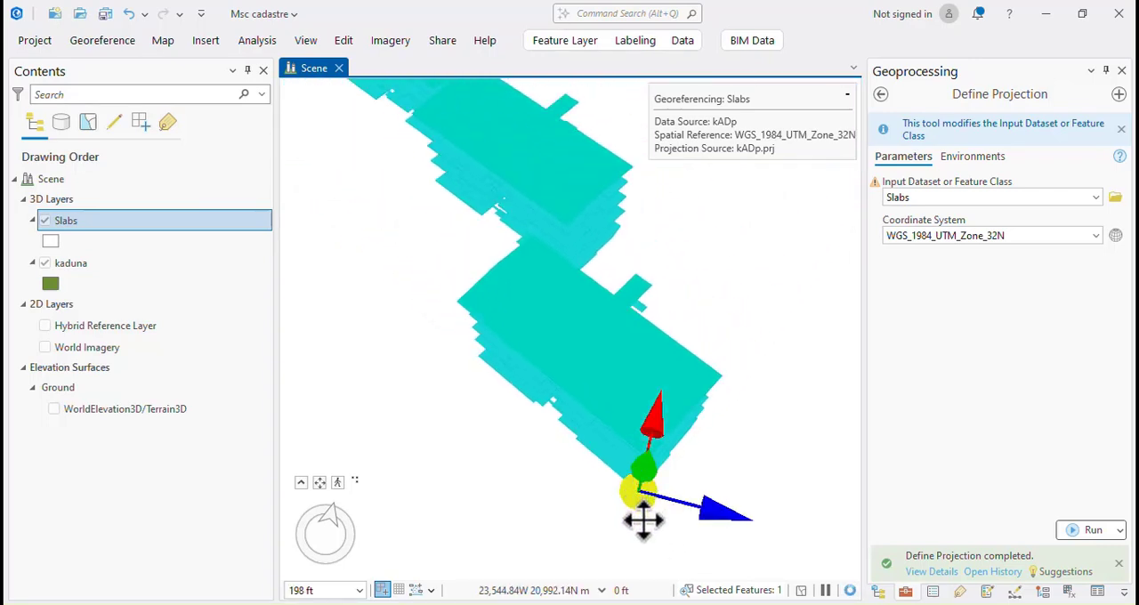
scroll(638, 505, "down", 5)
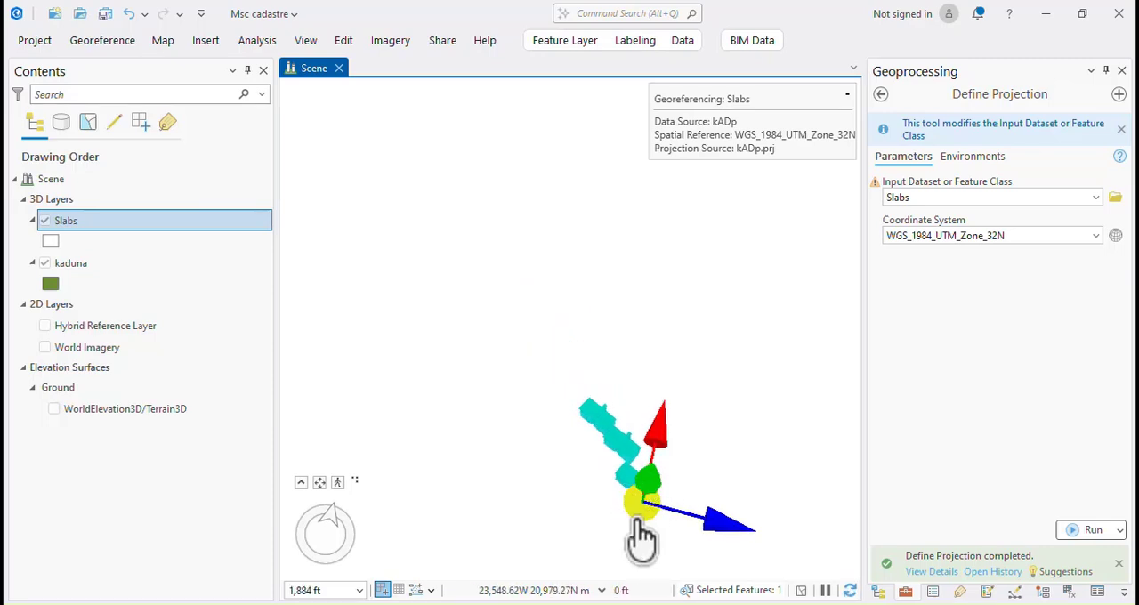
left_click_drag(639, 507, 696, 260)
scroll(606, 377, "down", 10)
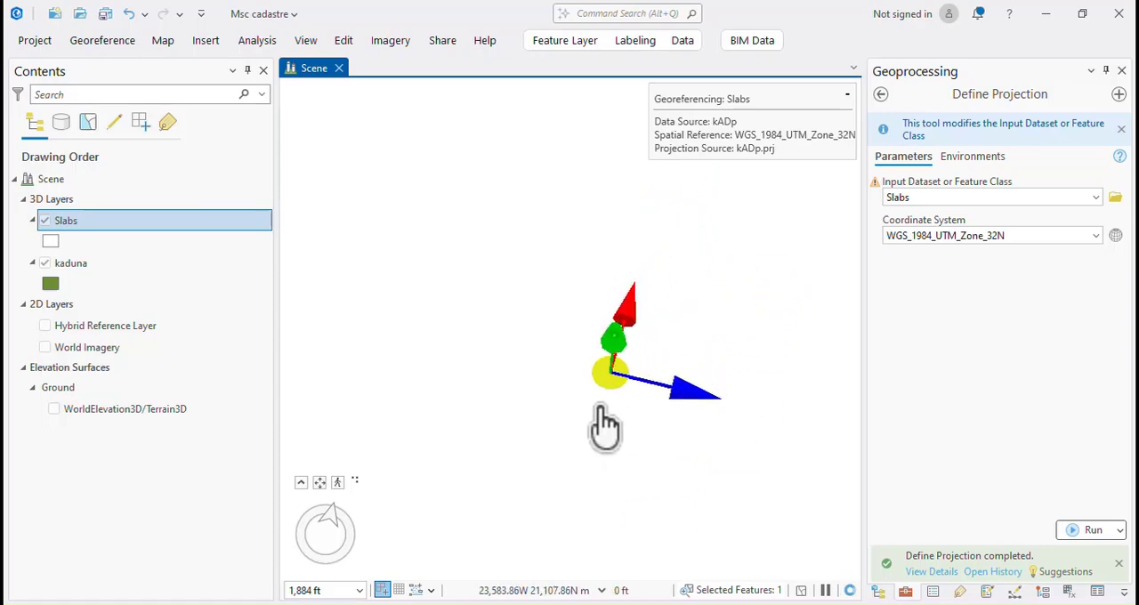
left_click_drag(600, 396, 656, 174)
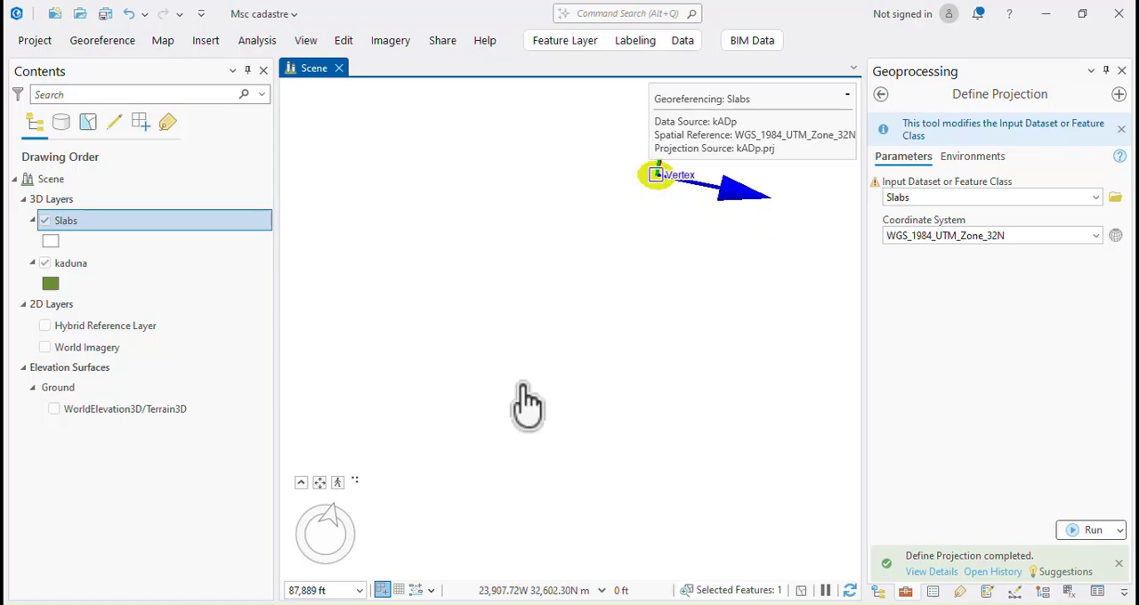
scroll(520, 404, "down", 3)
scroll(527, 440, "down", 5)
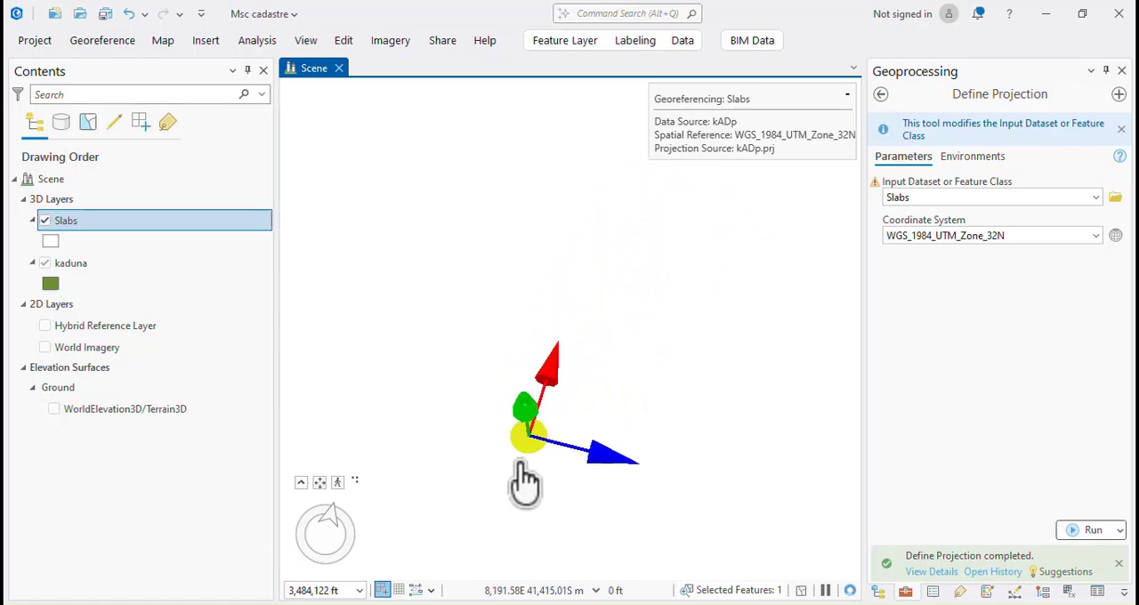
left_click_drag(525, 447, 602, 190)
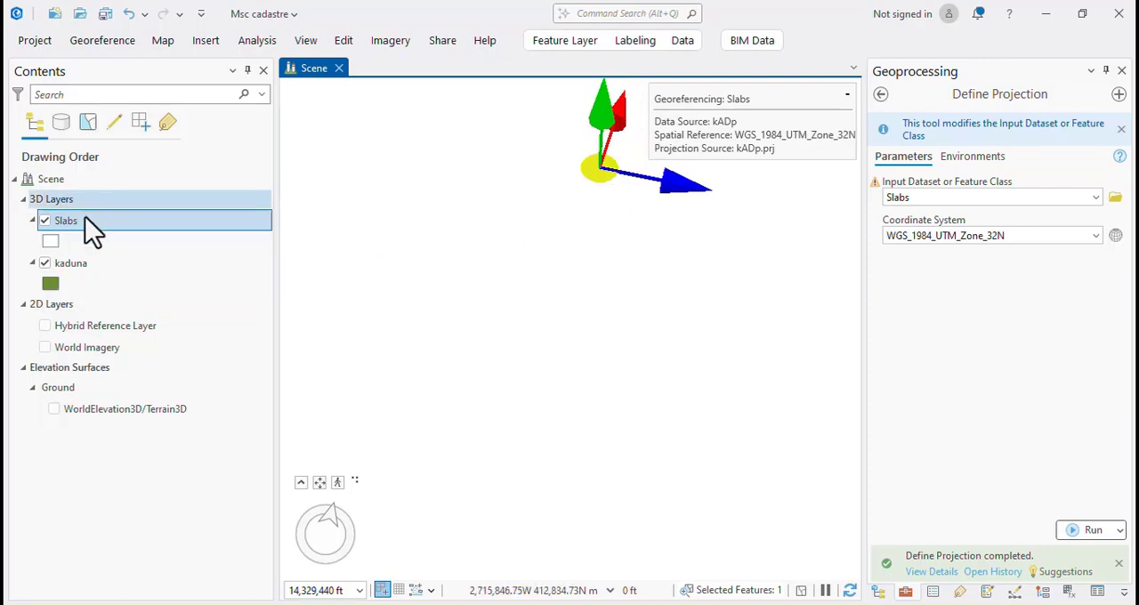
Compare the locations of the kaduna footprints and the moved Slabs by zooming to each layer.
right_click(78, 269)
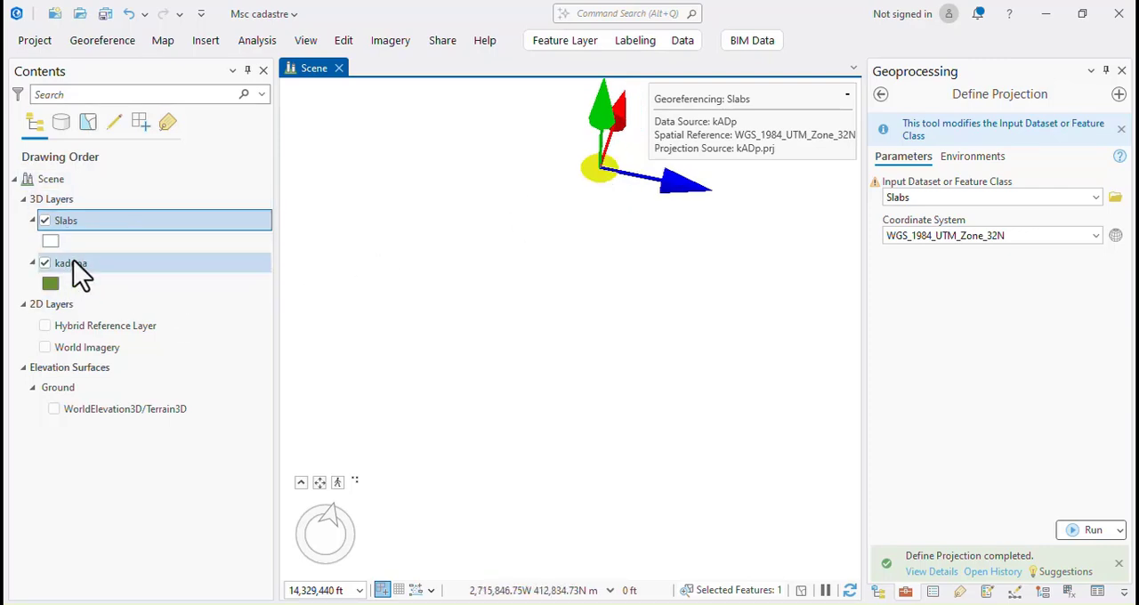
left_click(141, 459)
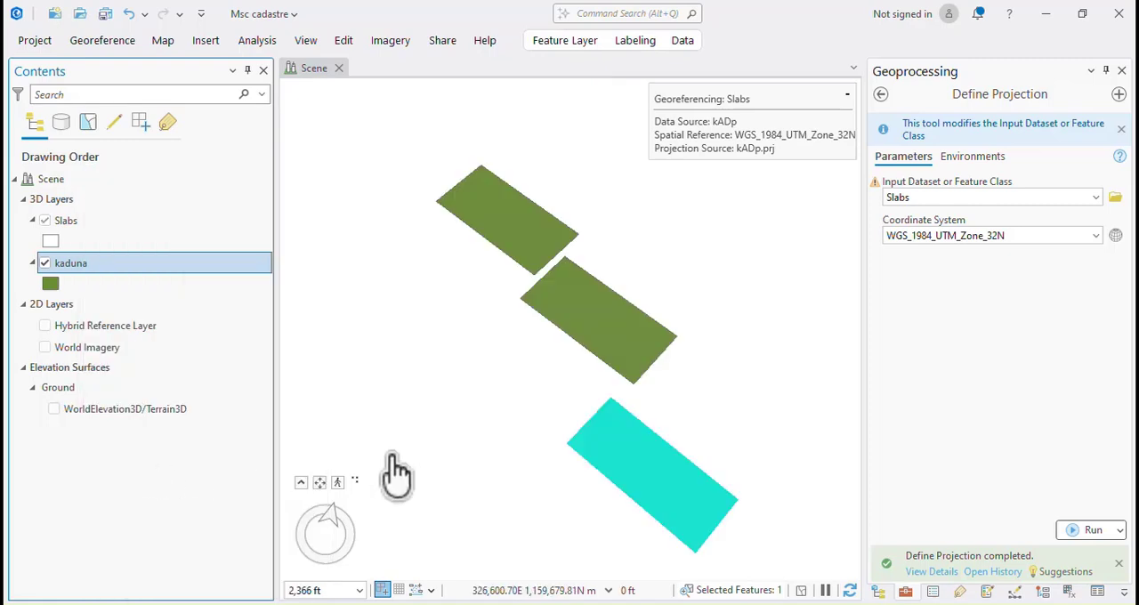
scroll(544, 411, "down", 8)
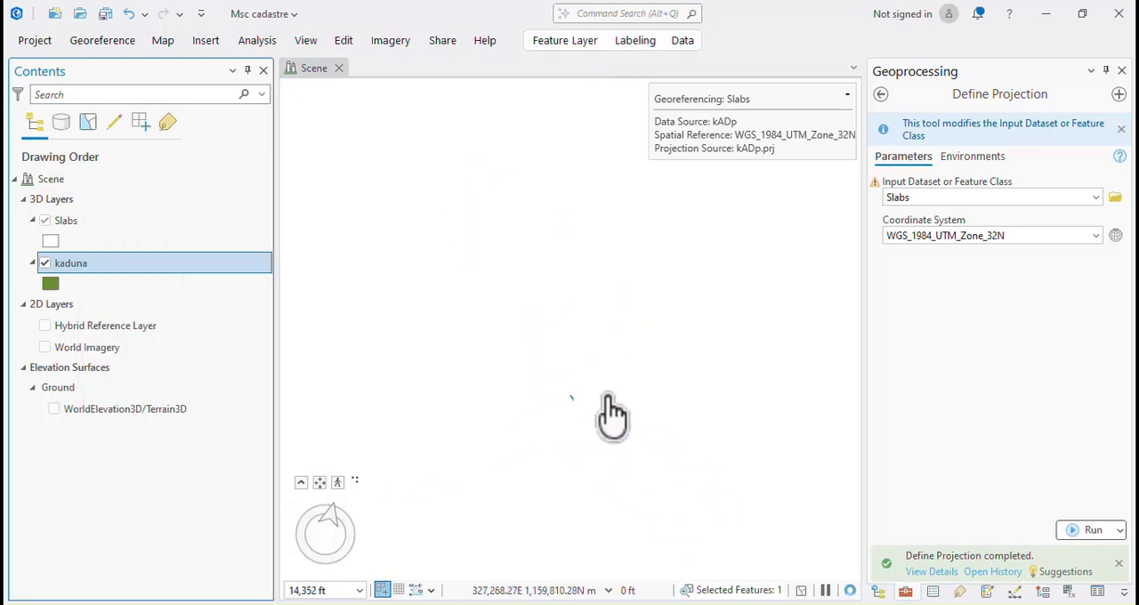
scroll(566, 348, "down", 3)
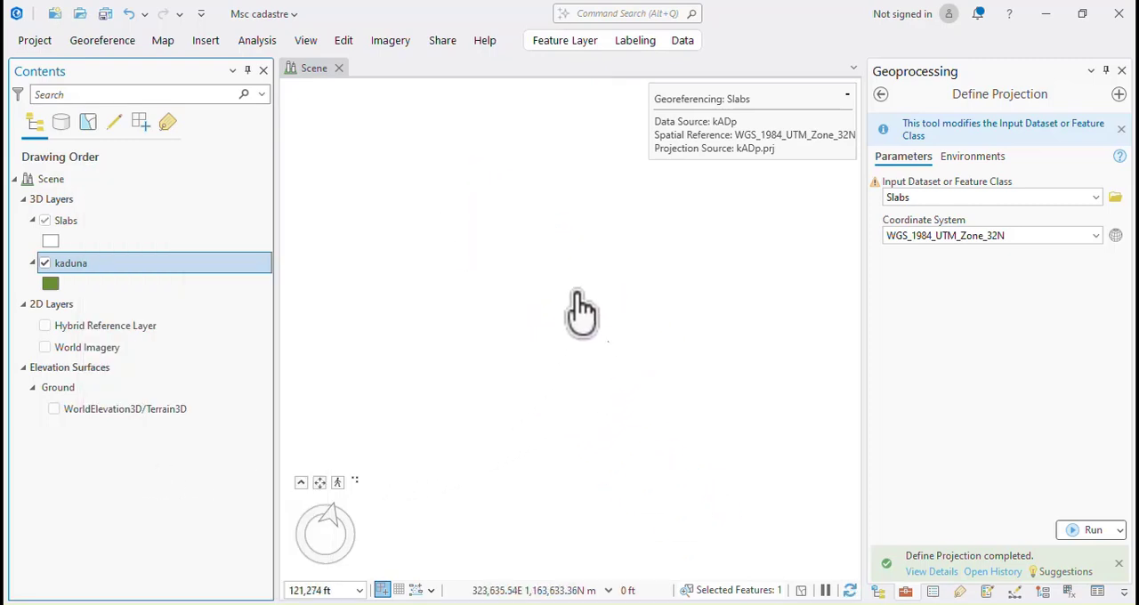
scroll(579, 310, "down", 2)
right_click(70, 226)
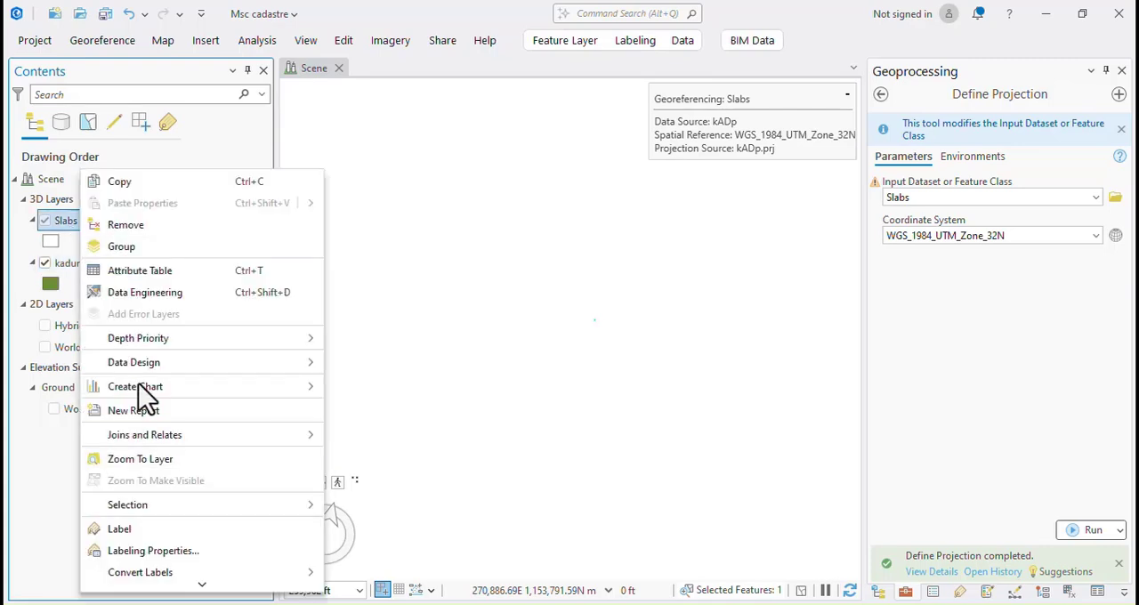
left_click(135, 459)
Try again to shift the slabs farther north with repeated freehand moves from their current position.
scroll(574, 460, "down", 4)
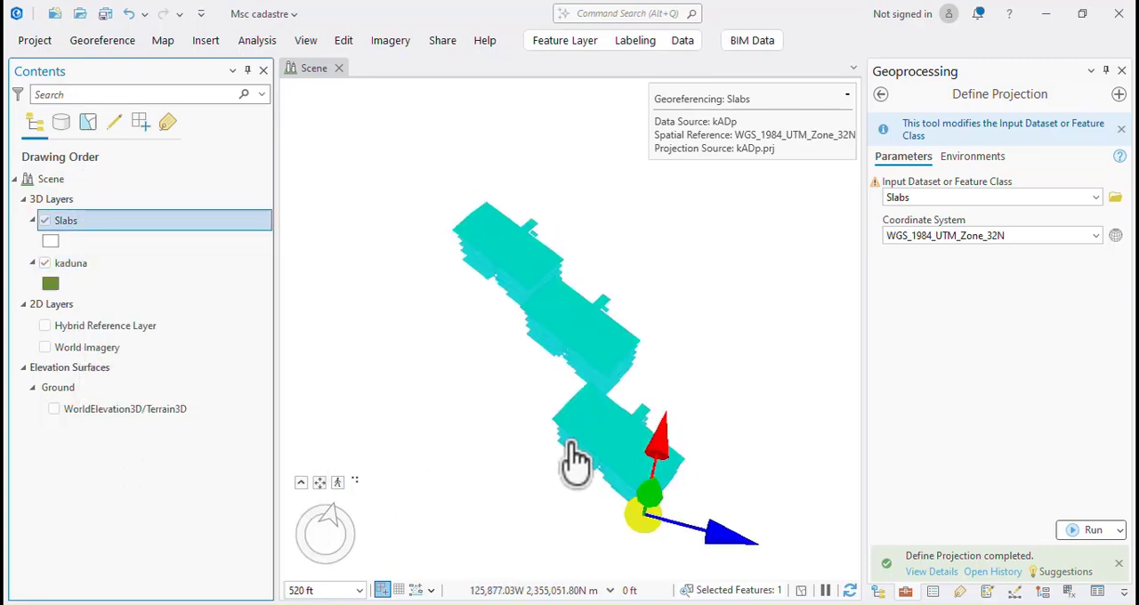
left_click_drag(572, 459, 612, 174)
scroll(605, 404, "down", 7)
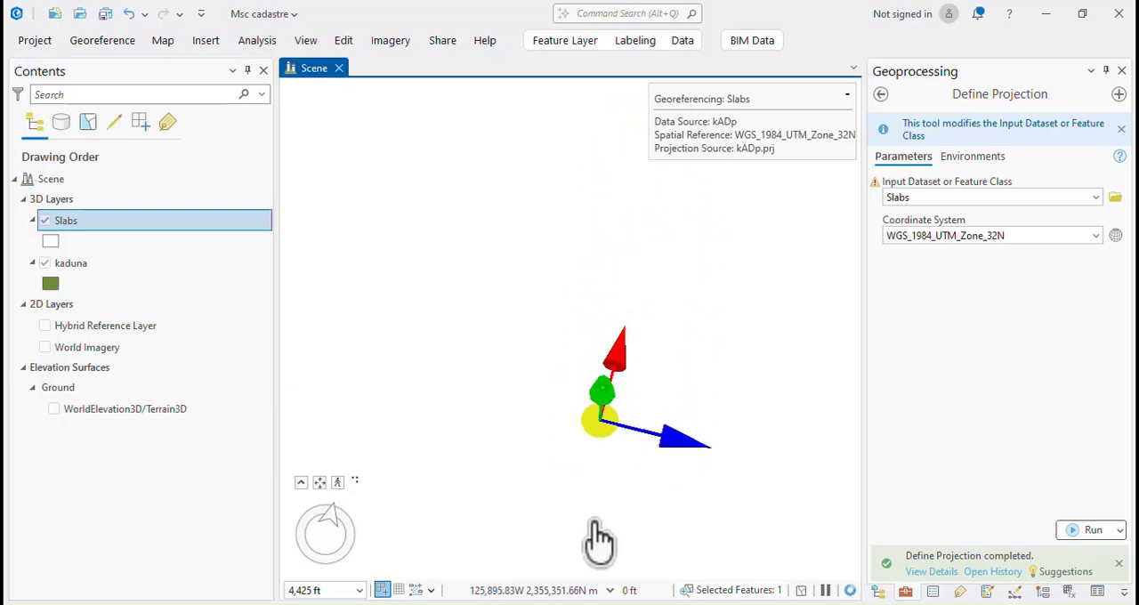
left_click_drag(596, 487, 625, 204)
scroll(596, 498, "down", 7)
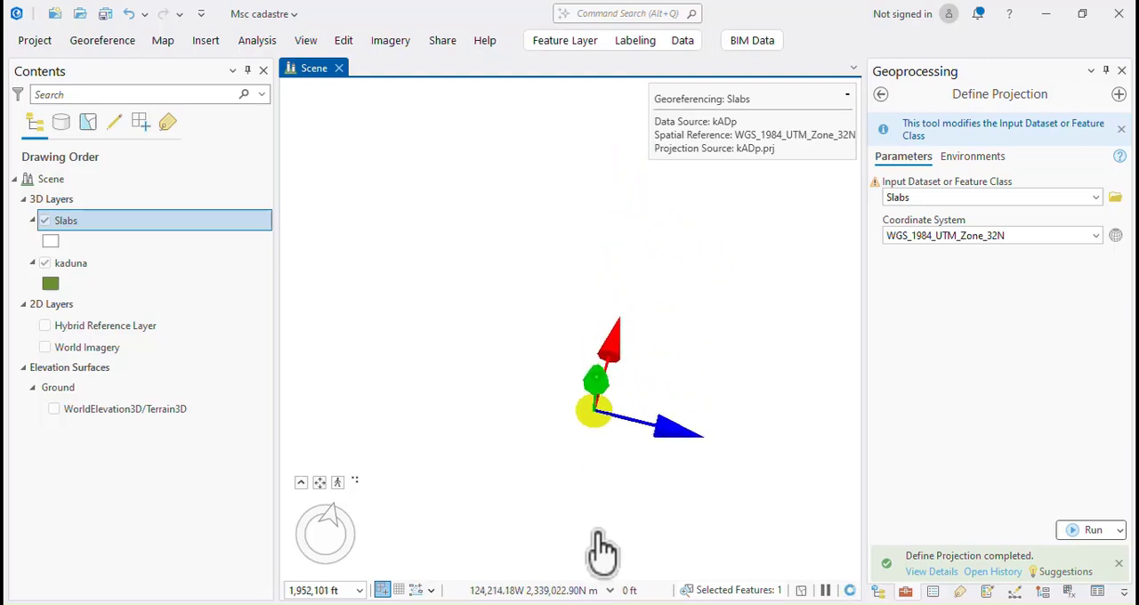
left_click_drag(592, 427, 613, 214)
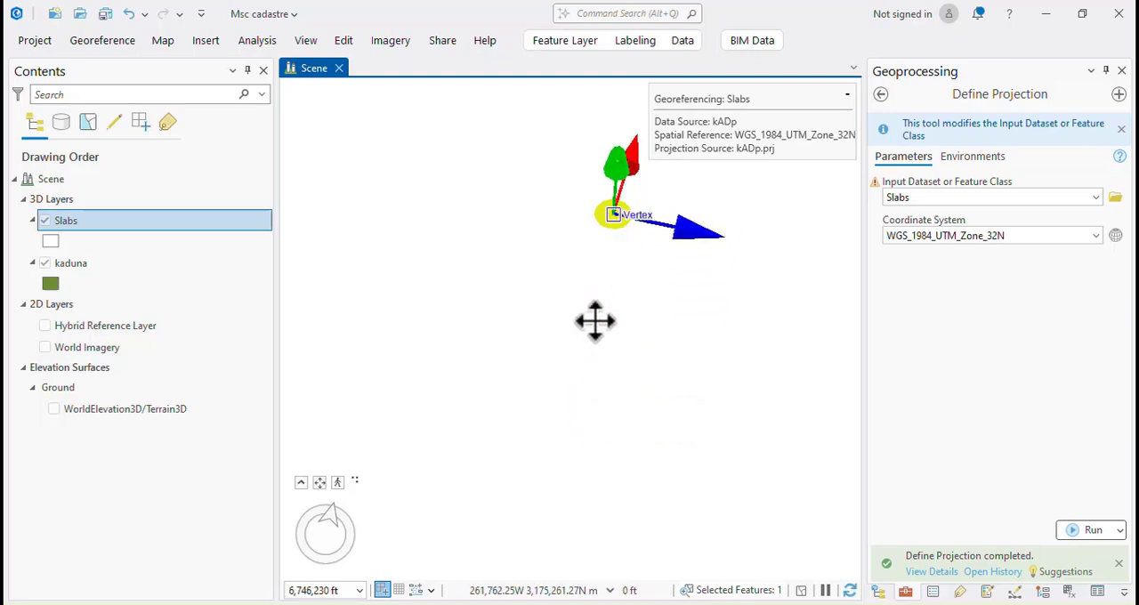
scroll(589, 406, "down", 4)
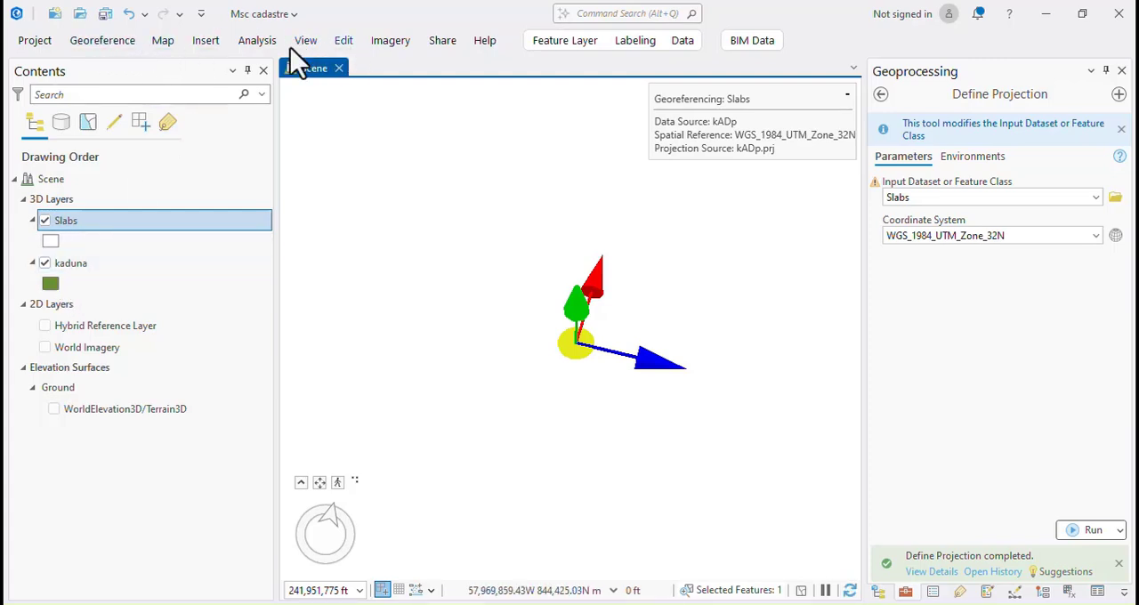
Compare the bookmarked location of the kaduna footprints with the Slabs layer by viewing each one.
left_click(164, 43)
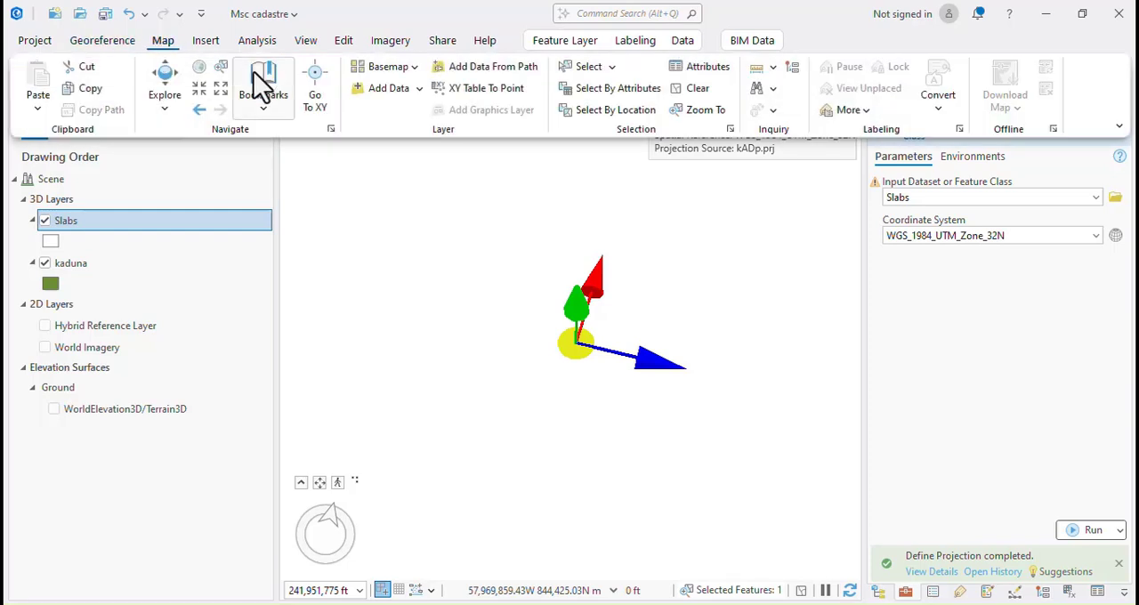
left_click(263, 105)
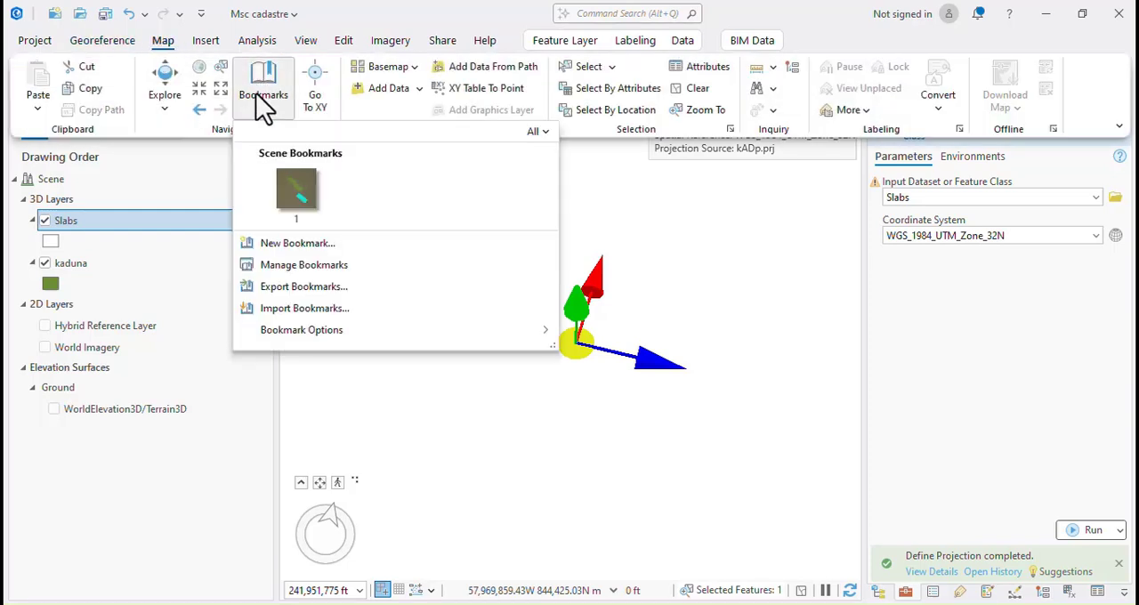
left_click(294, 190)
scroll(480, 369, "down", 10)
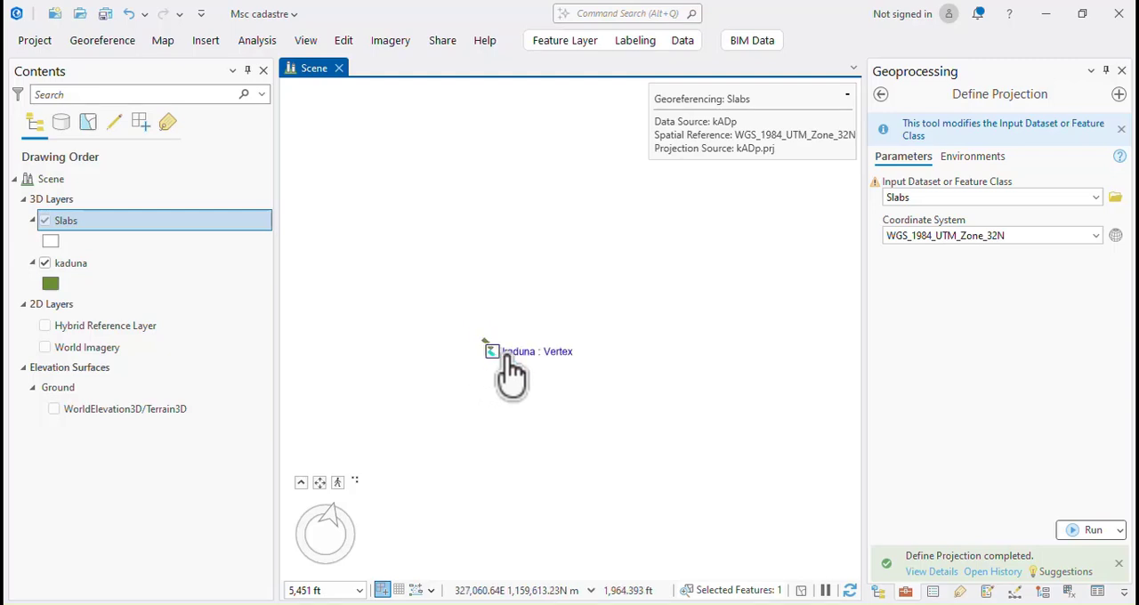
scroll(557, 381, "down", 10)
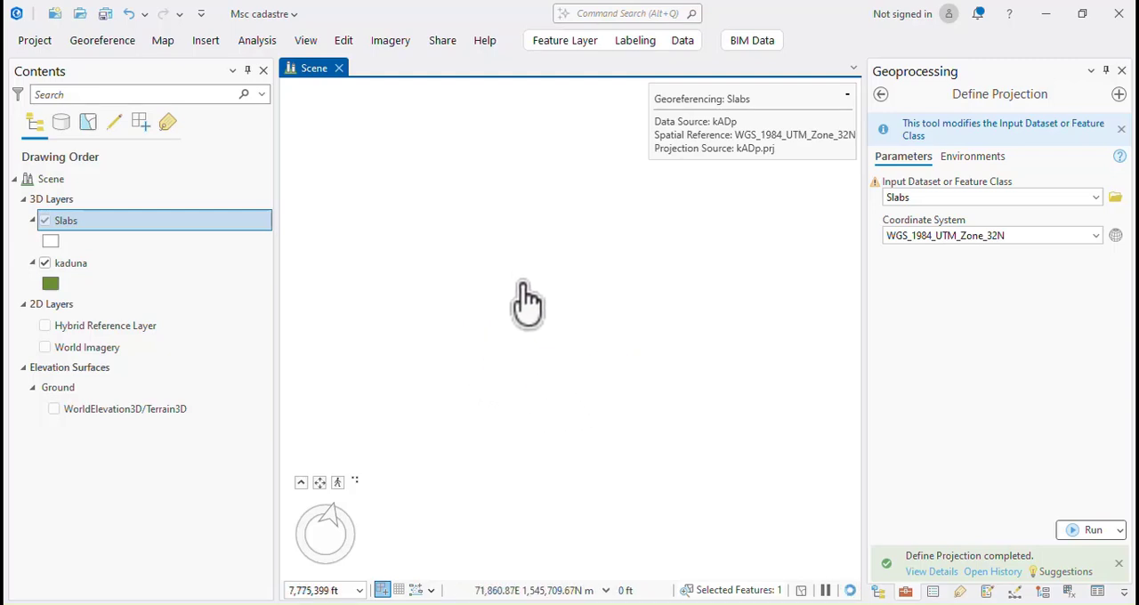
right_click(85, 225)
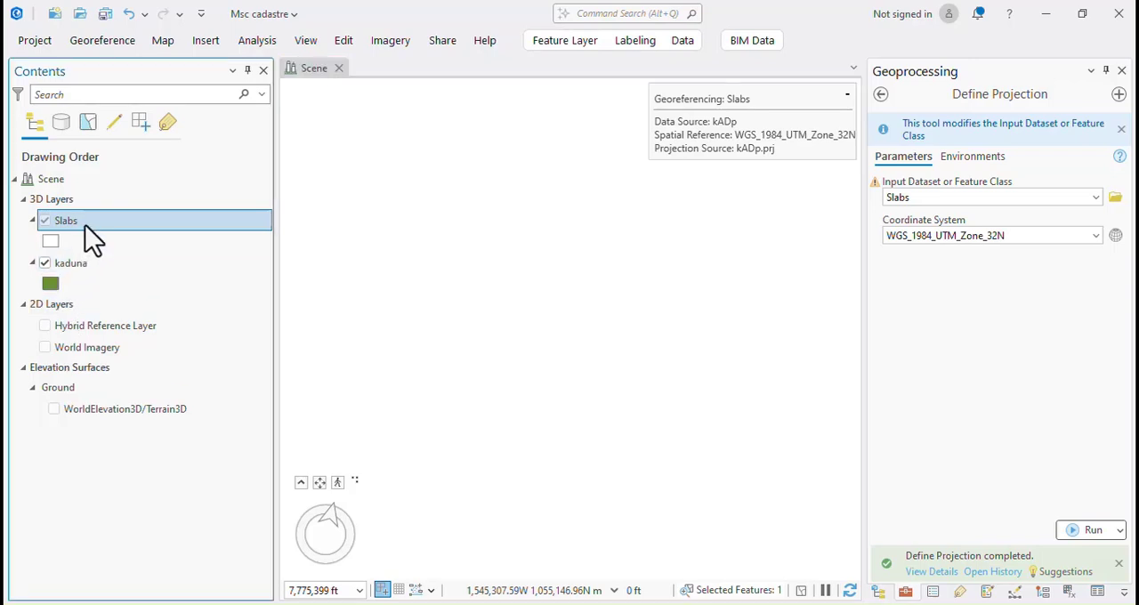
left_click(148, 460)
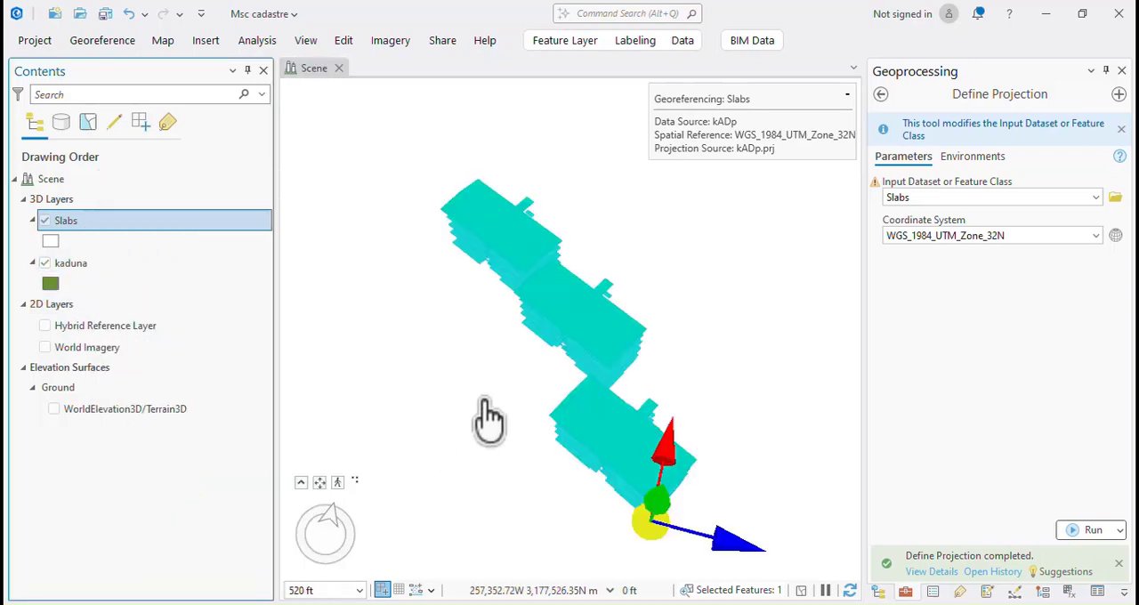
Move the slabs southward from their current position in short freehand moves.
scroll(551, 371, "down", 2)
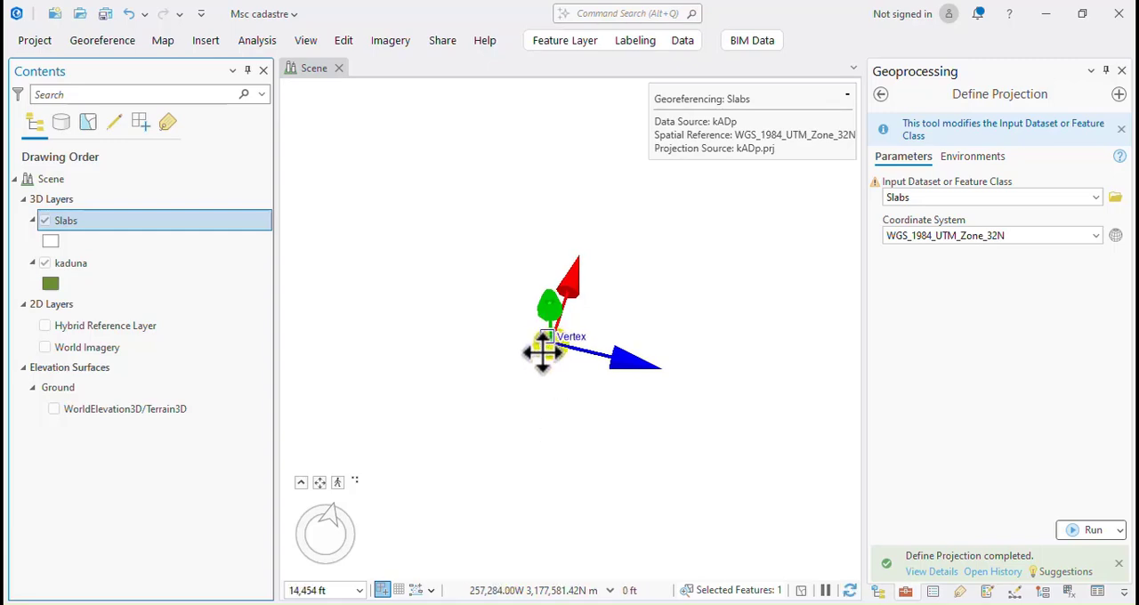
left_click_drag(543, 353, 546, 400)
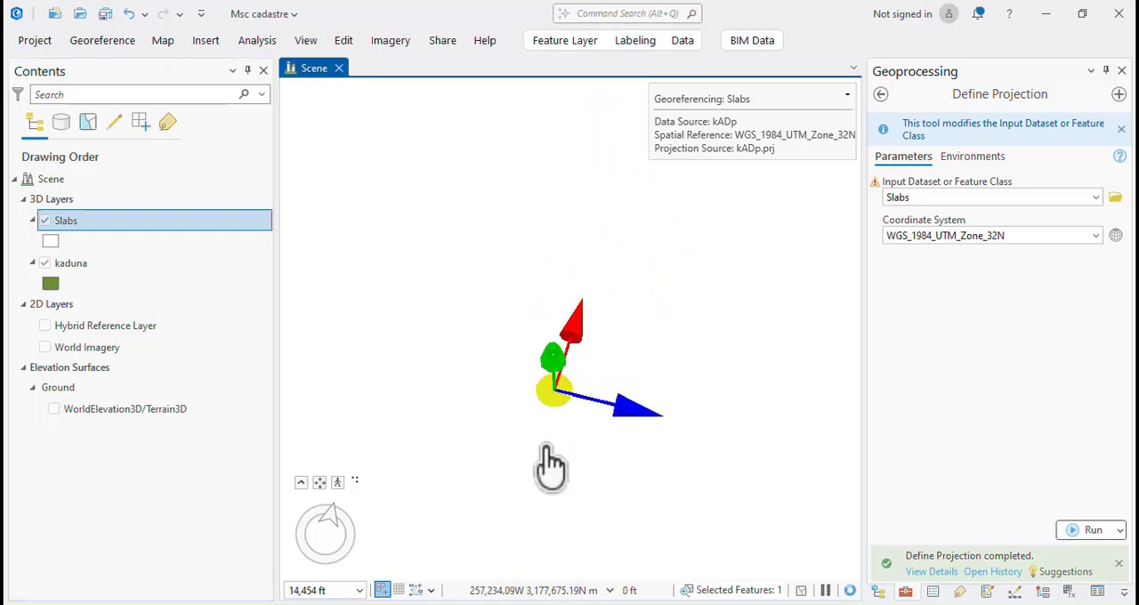
left_click_drag(546, 447, 545, 463)
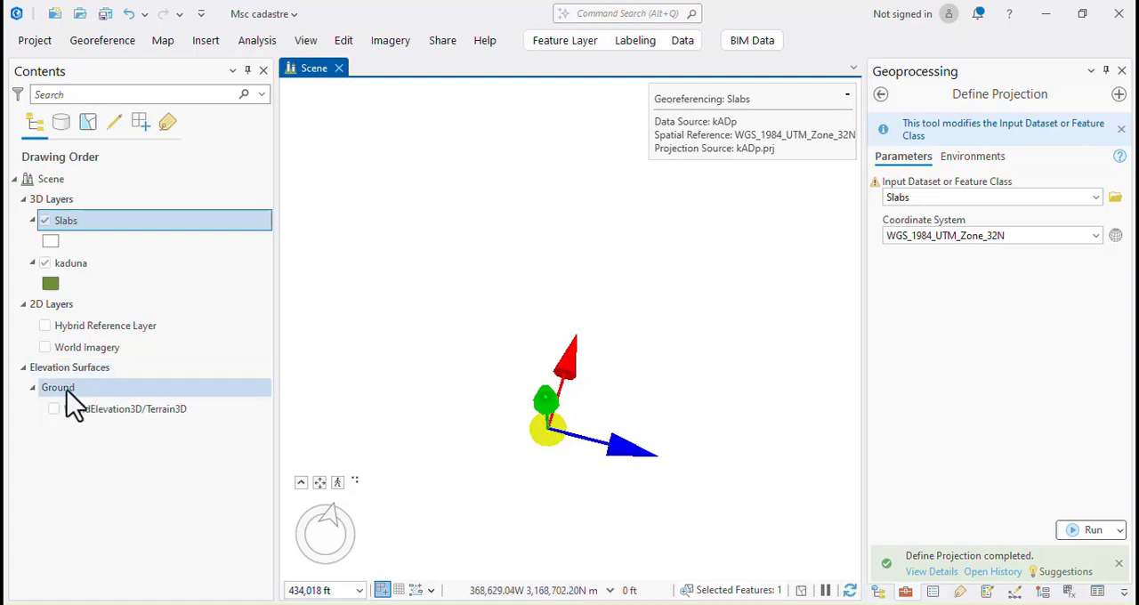
Turn on the Hybrid Reference Layer, World Imagery and WorldElevation3D/Terrain3D layers as a geographic reference.
left_click(45, 325)
left_click(44, 347)
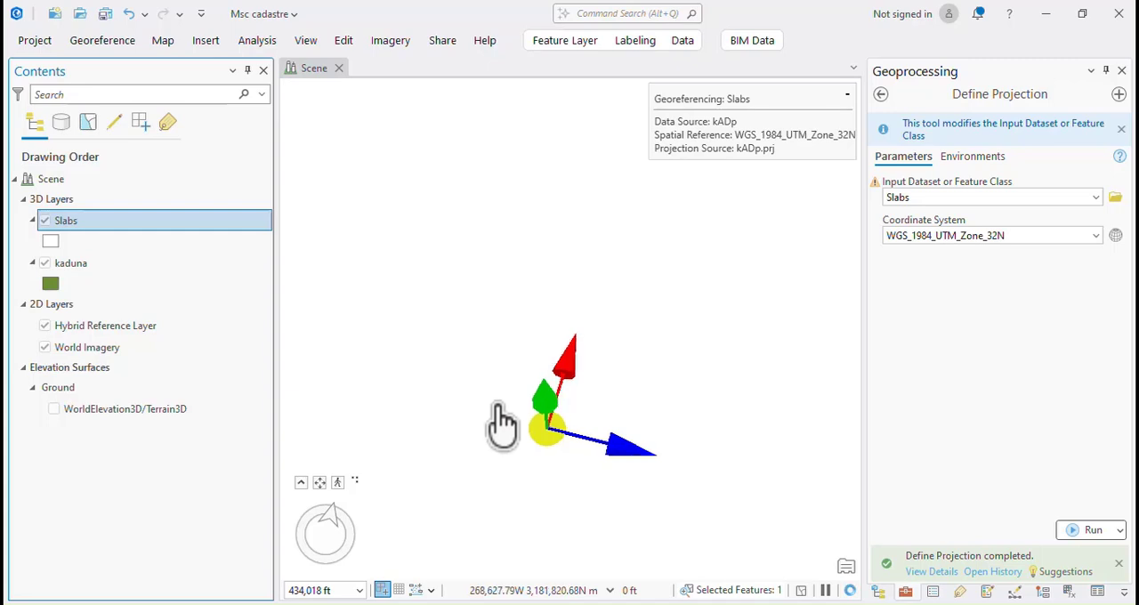
scroll(498, 405, "down", 3)
scroll(547, 481, "down", 3)
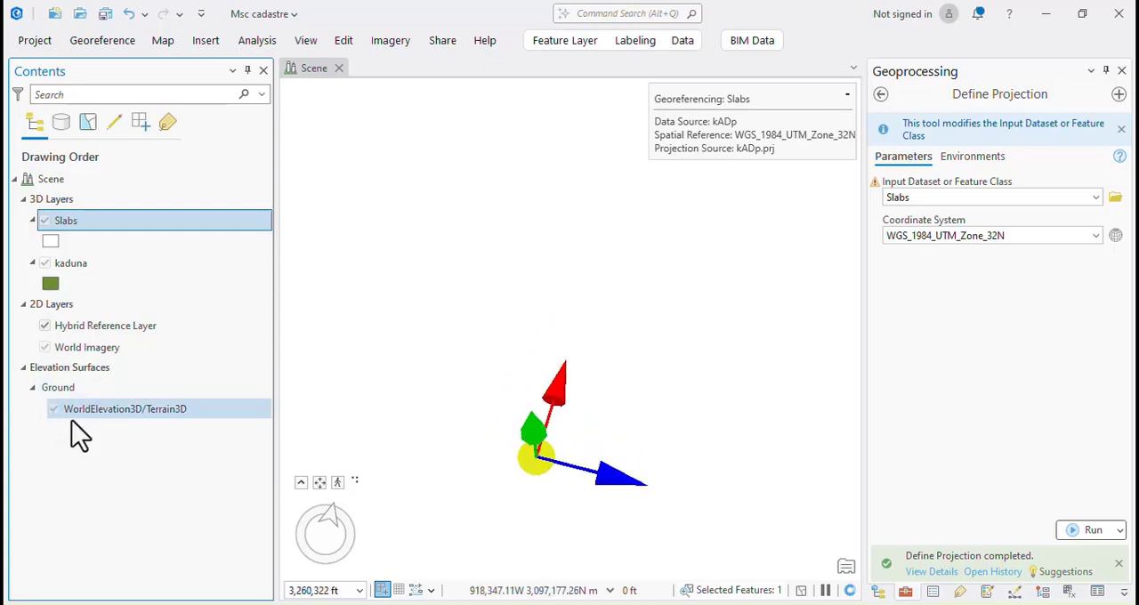
Move the slabs freehand south from Algeria to Nigeria, using the imagery's country labels as a guide.
scroll(541, 399, "down", 3)
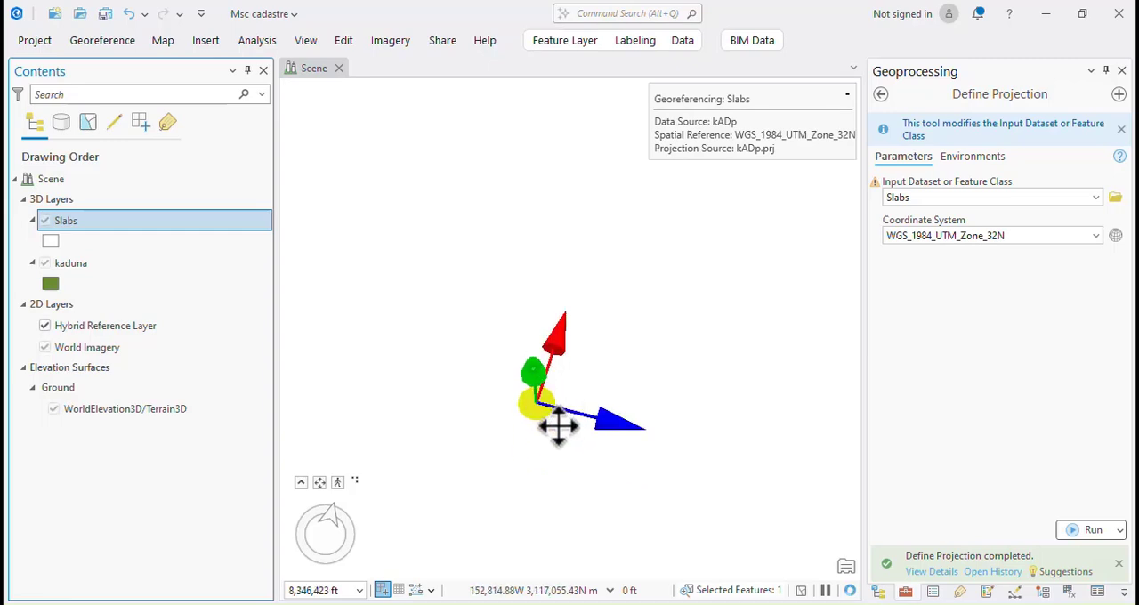
scroll(558, 419, "down", 6)
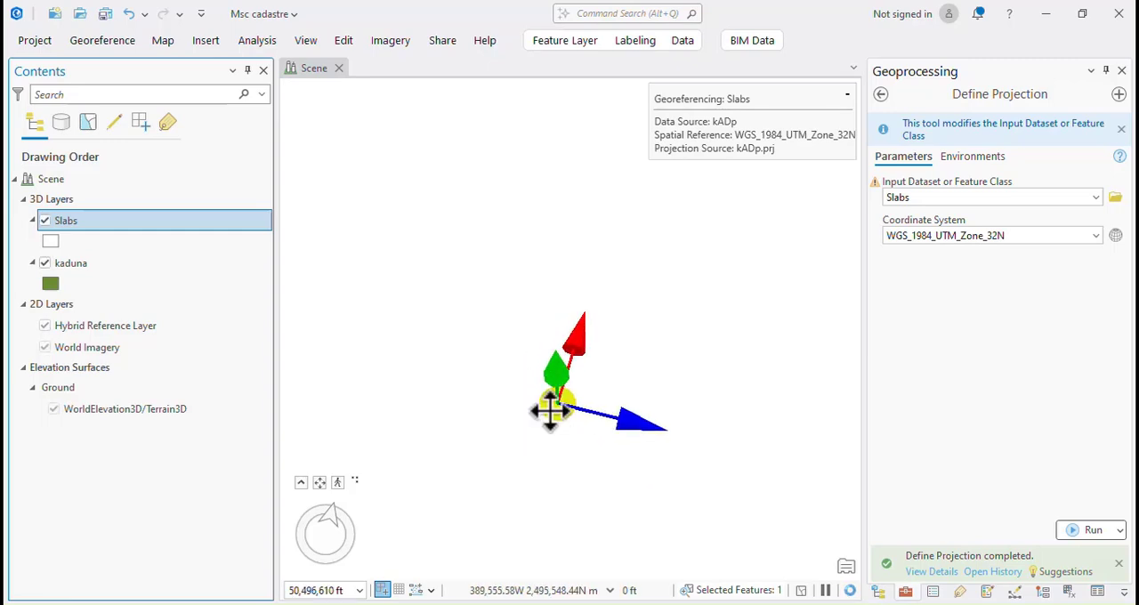
scroll(578, 391, "up", 6)
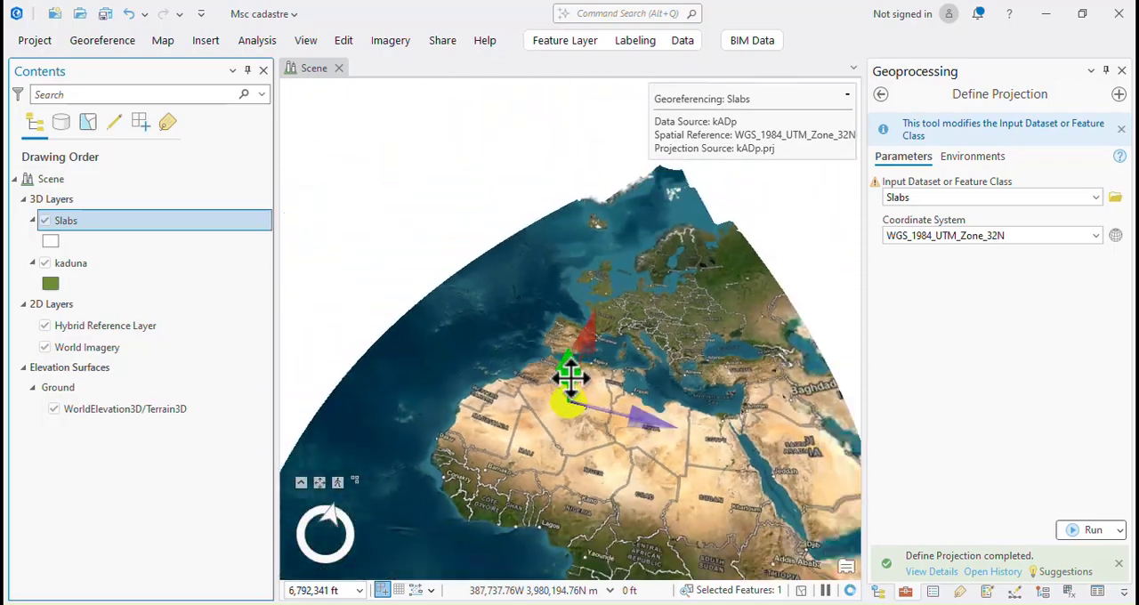
scroll(578, 399, "up", 3)
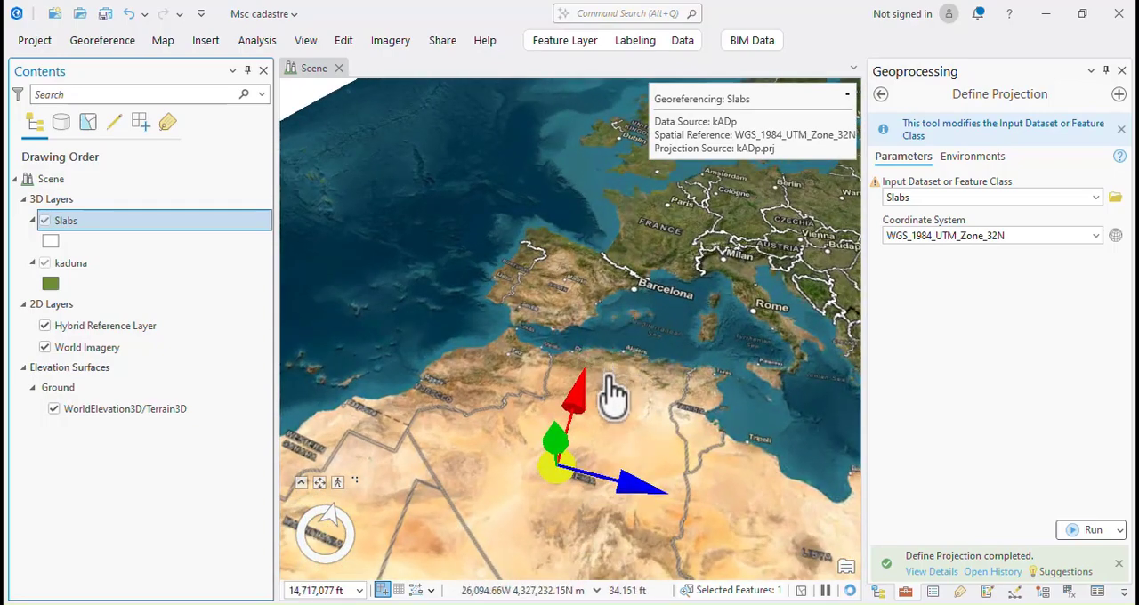
left_click_drag(556, 464, 437, 559)
scroll(592, 347, "down", 2)
scroll(592, 347, "down", 3)
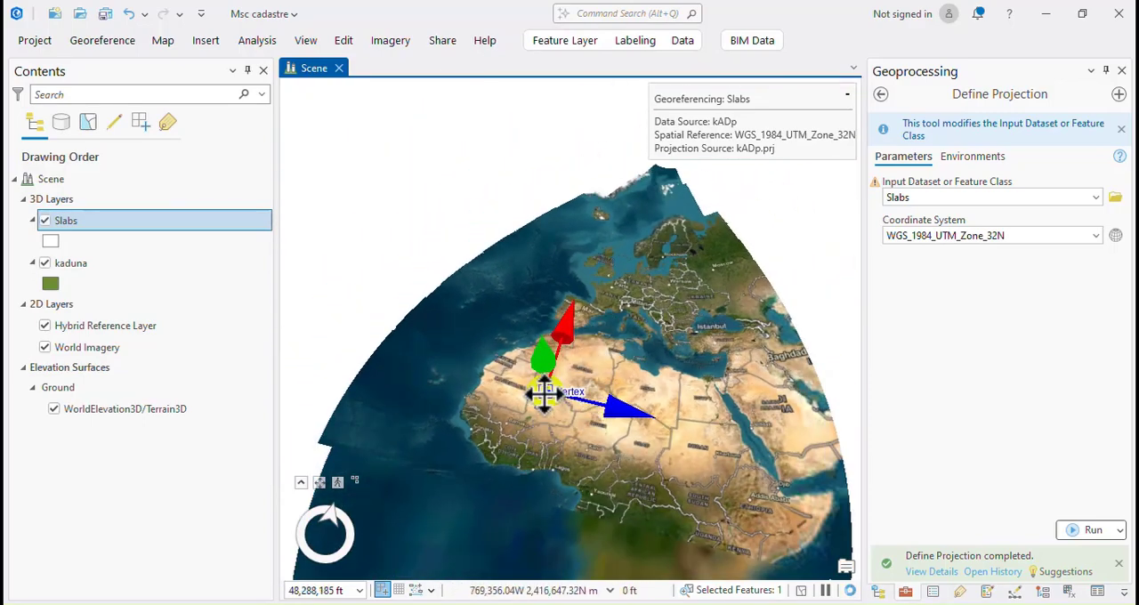
mouse_move(583, 483)
left_mouse_down()
mouse_move(579, 462)
mouse_move(580, 487)
left_mouse_up()
Move the slabs a little farther south within Nigeria, below the country's label.
scroll(585, 516, "up", 4)
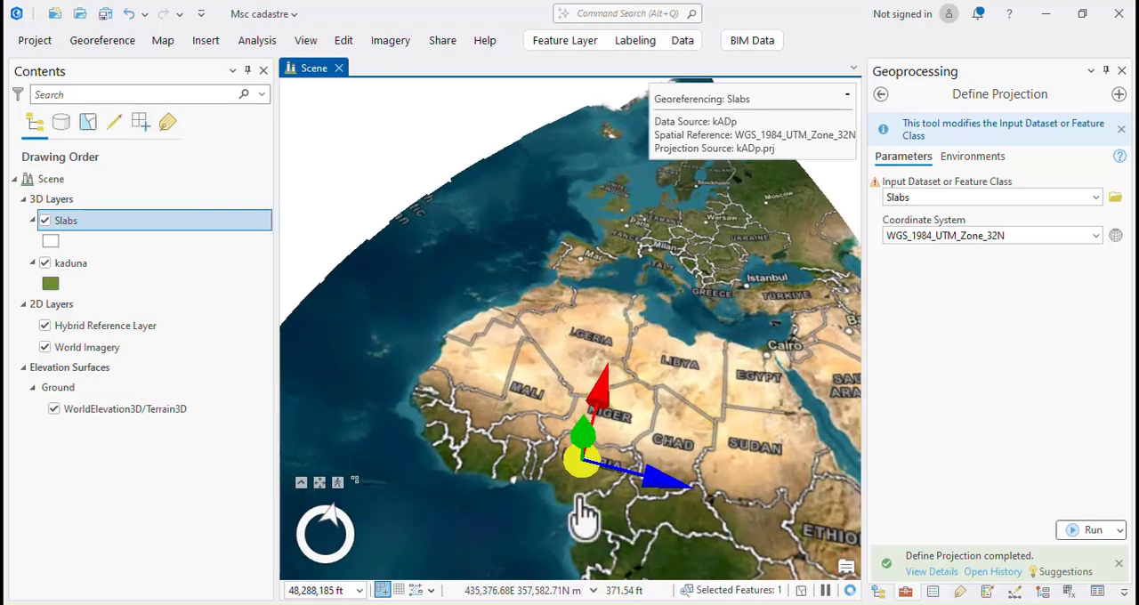
scroll(583, 481, "up", 3)
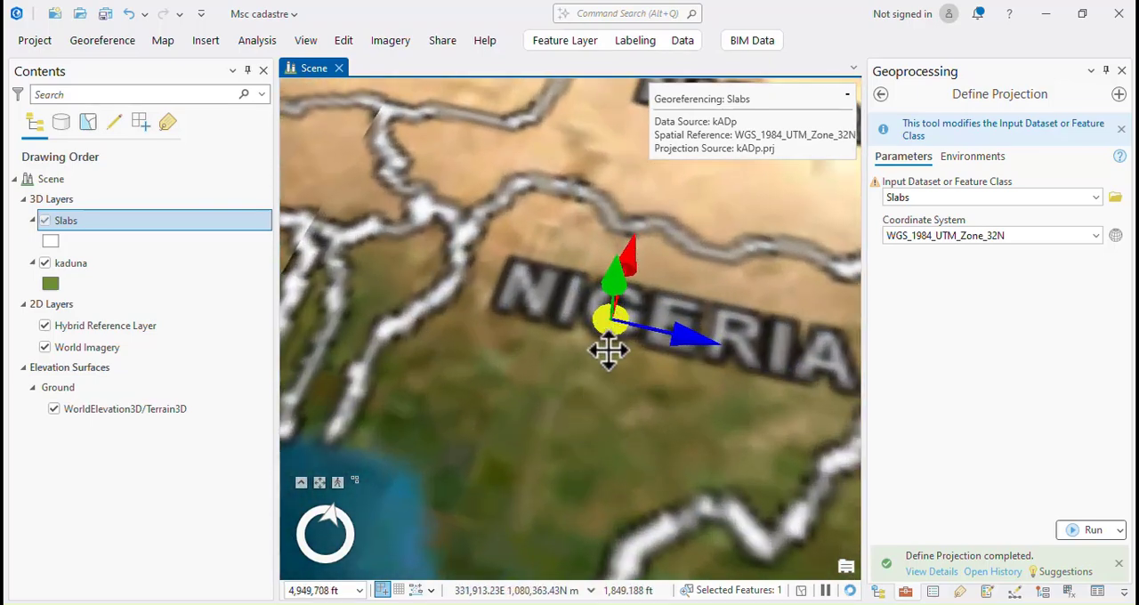
left_click_drag(606, 331, 590, 401)
scroll(602, 450, "up", 3)
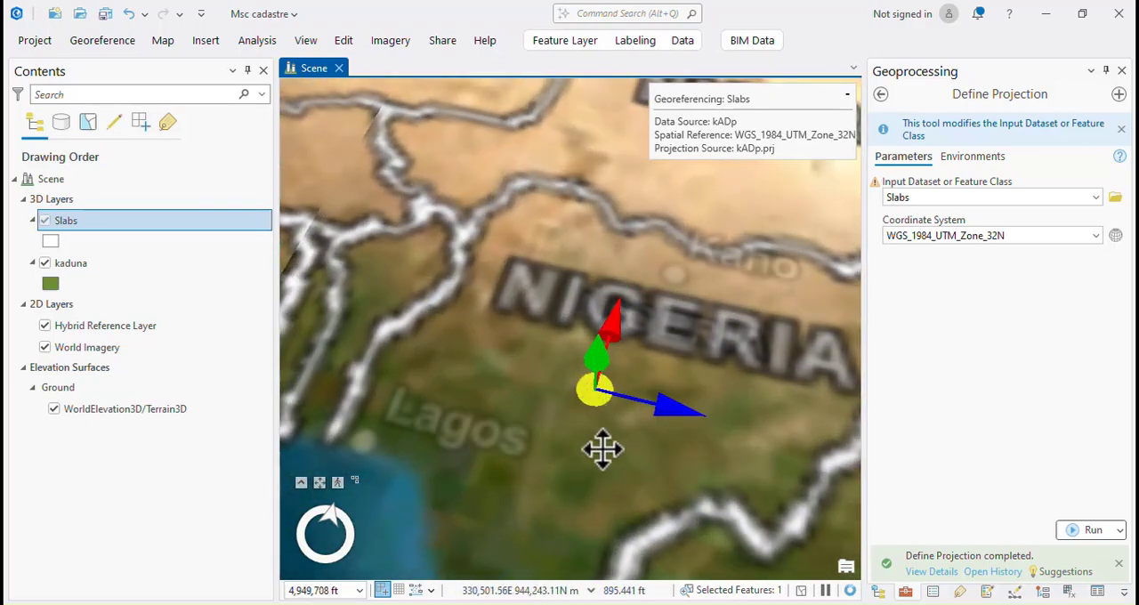
scroll(607, 469, "up", 3)
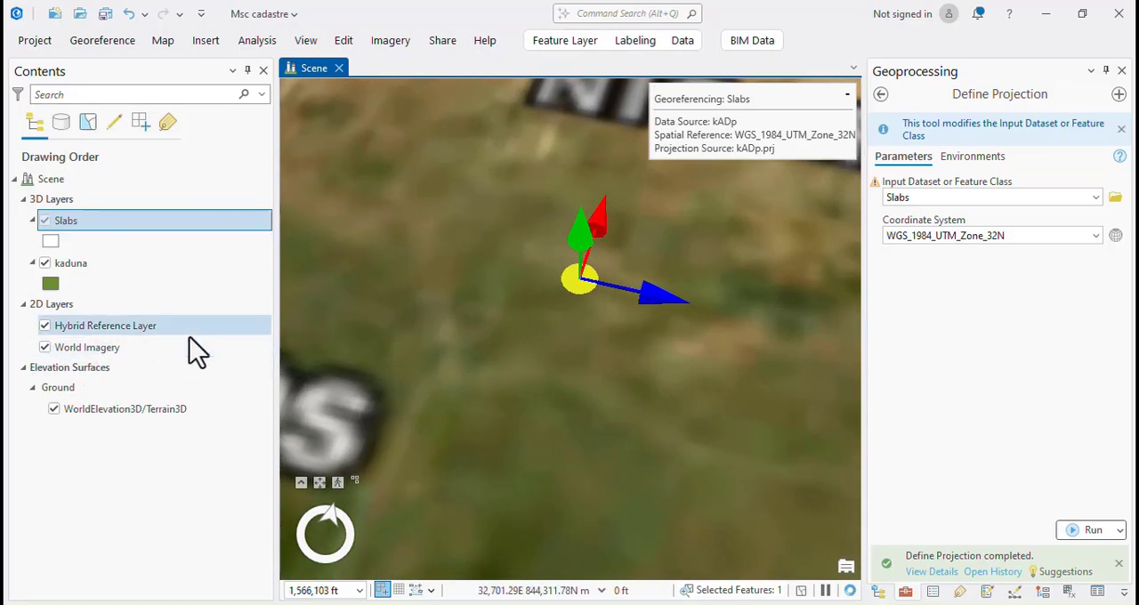
Locate the kaduna footprints with the scene bookmark and move the slabs north from central Nigeria toward Kaduna.
left_click(161, 42)
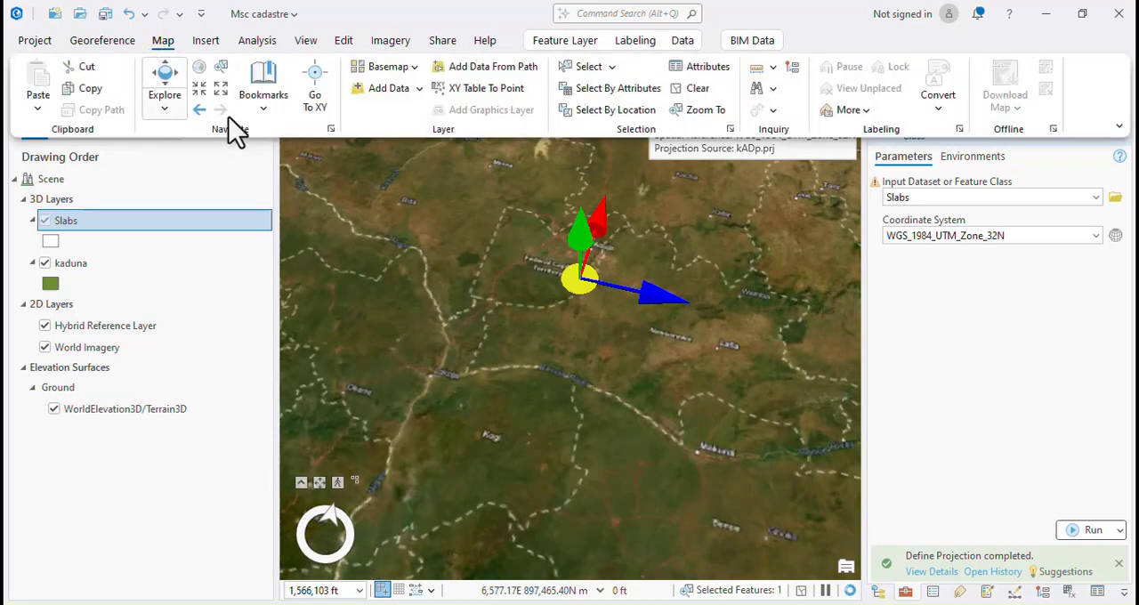
left_click(264, 98)
left_click(302, 186)
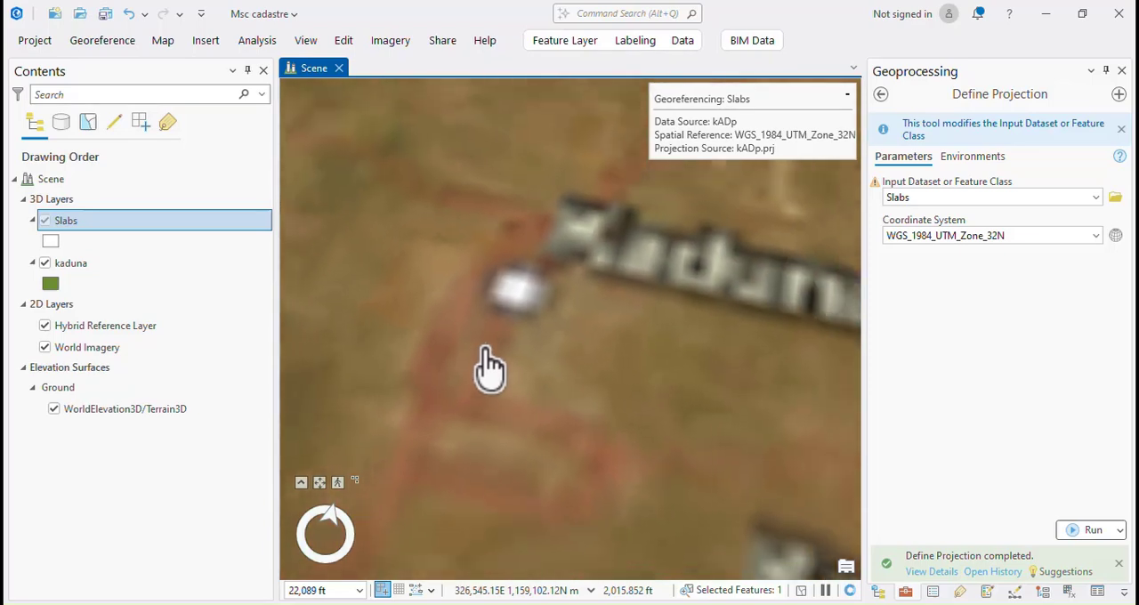
scroll(492, 365, "down", 3)
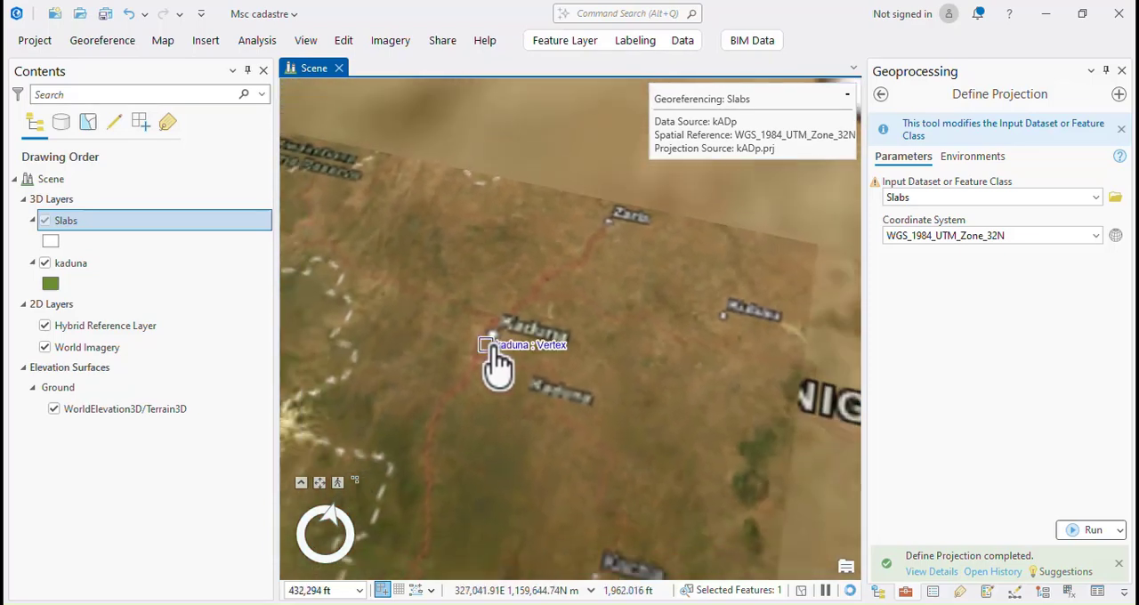
scroll(630, 444, "down", 3)
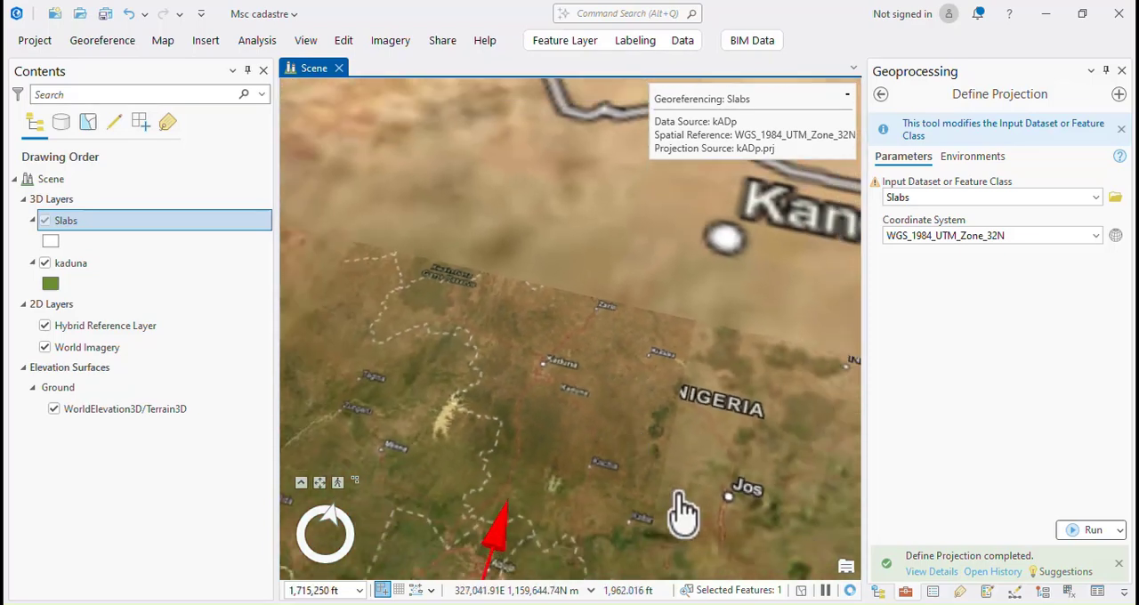
scroll(605, 386, "down", 3)
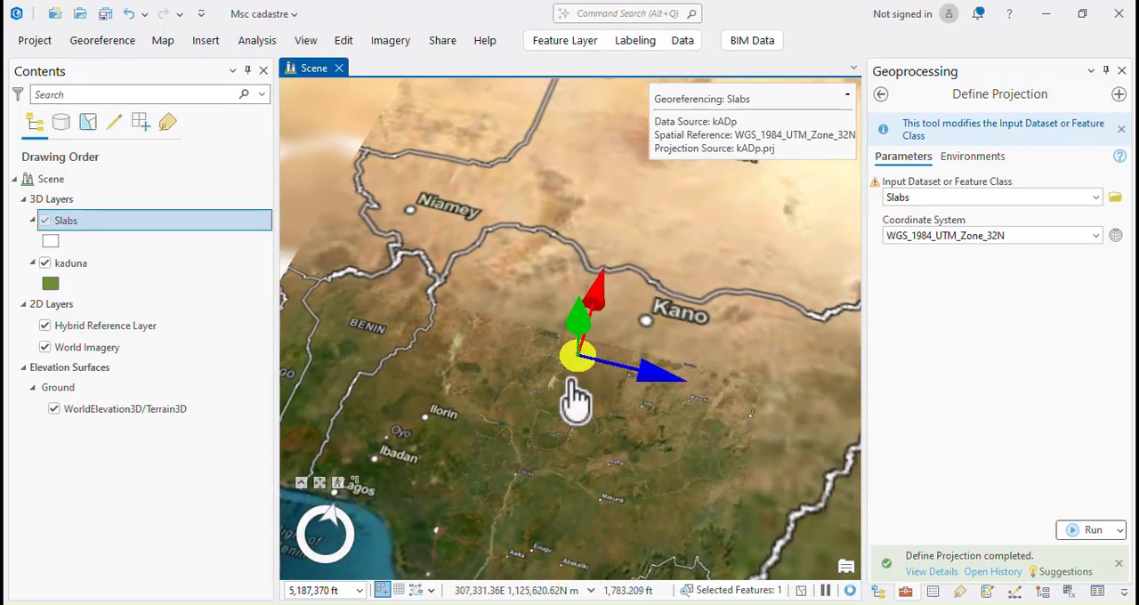
Move the slabs southeast to the road network just southwest of the Kaduna city marker.
scroll(579, 391, "up", 3)
scroll(587, 373, "up", 5)
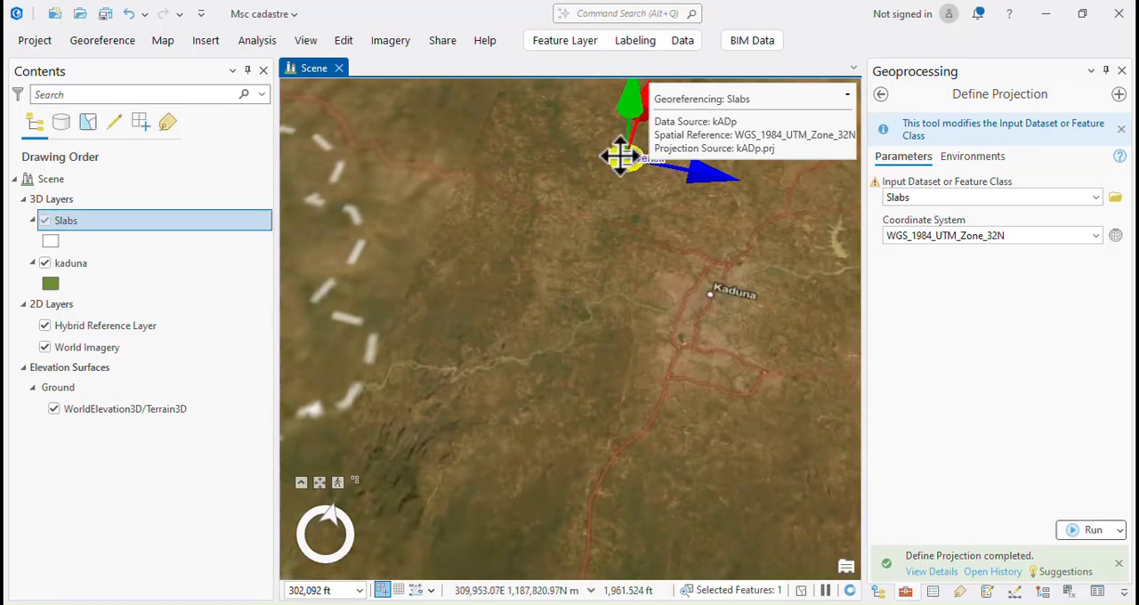
left_click_drag(620, 157, 687, 326)
scroll(722, 370, "up", 5)
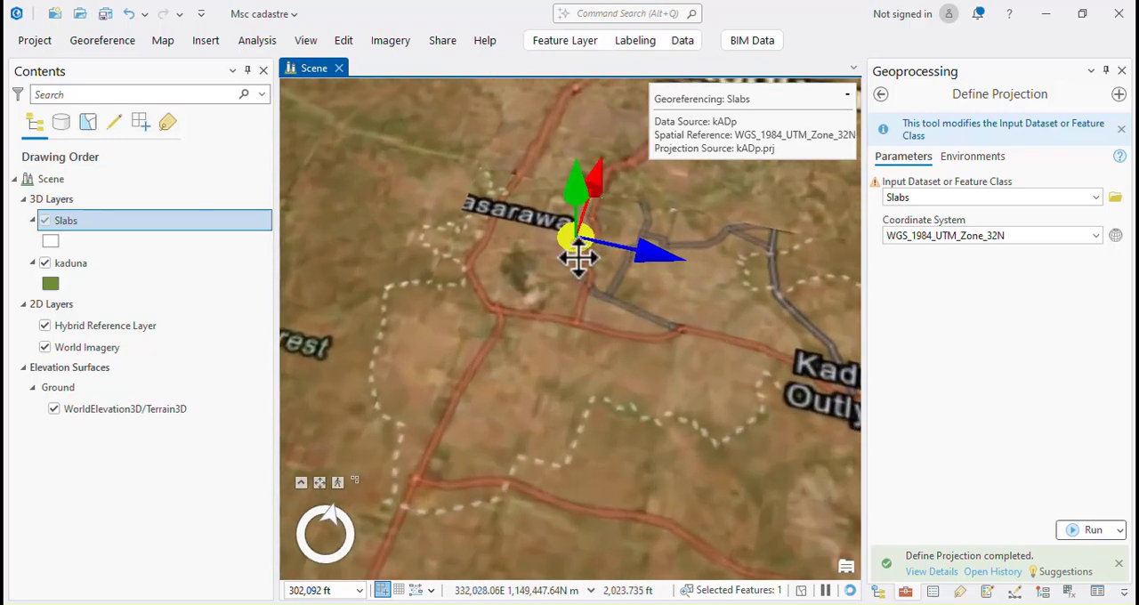
scroll(487, 229, "up", 3)
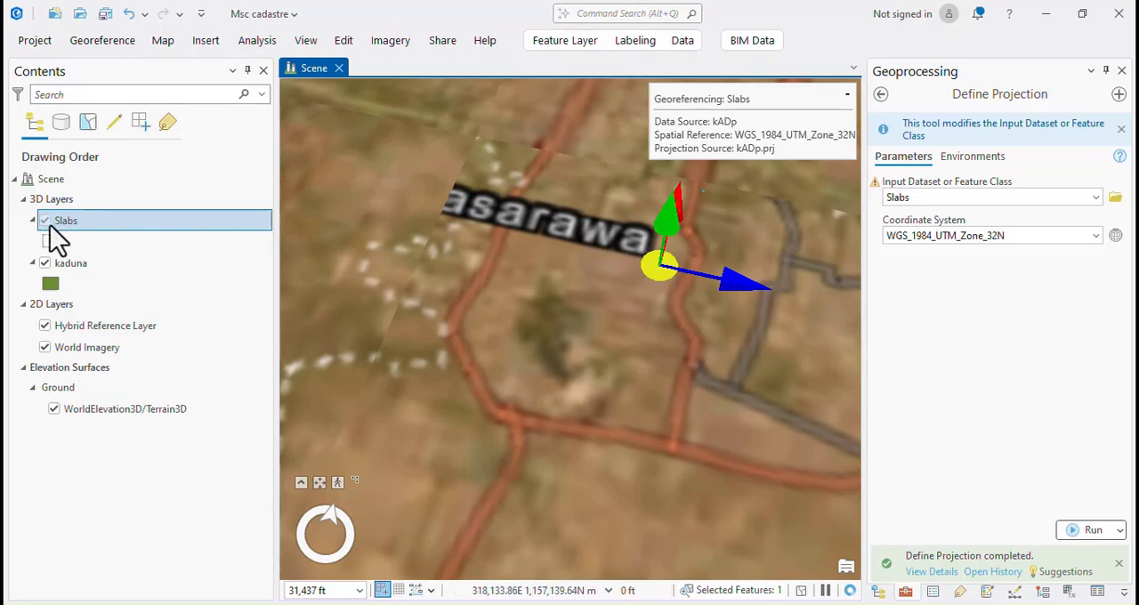
Zoom to the kaduna layer and move the slabs northeast from beside Kachia Road to the Keffi Road area near the footprints.
right_click(84, 265)
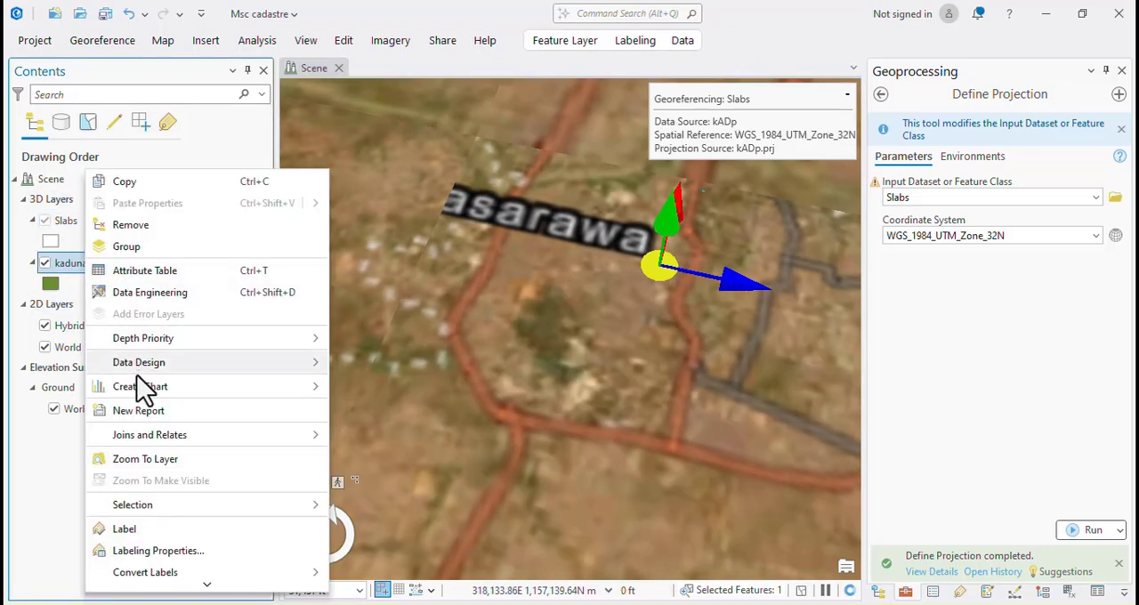
left_click(150, 462)
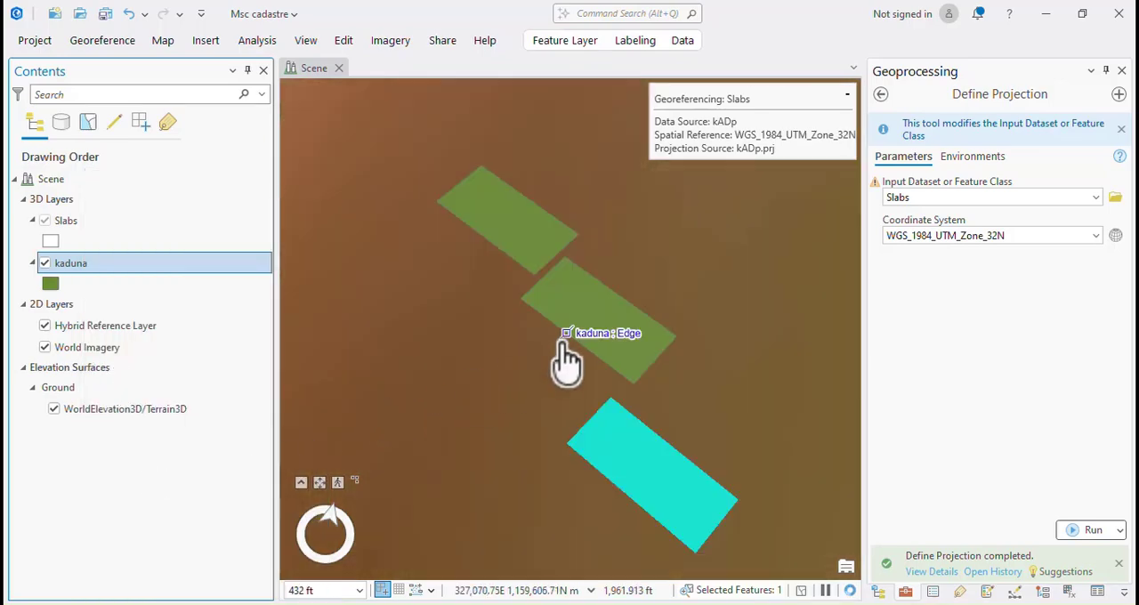
scroll(565, 360, "down", 10)
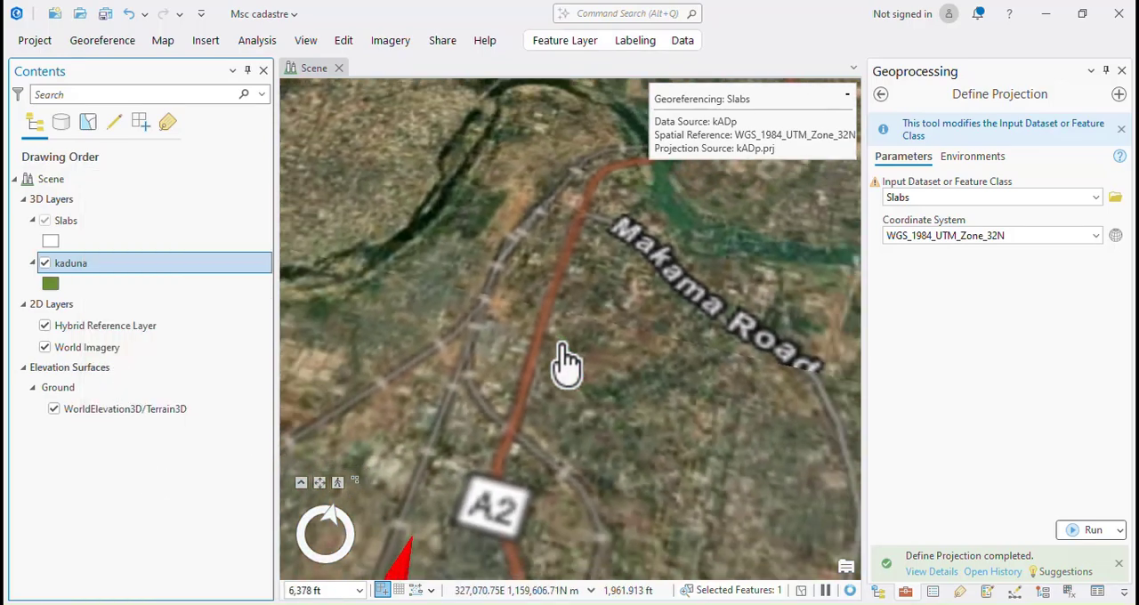
scroll(563, 347, "down", 3)
scroll(570, 377, "up", 3)
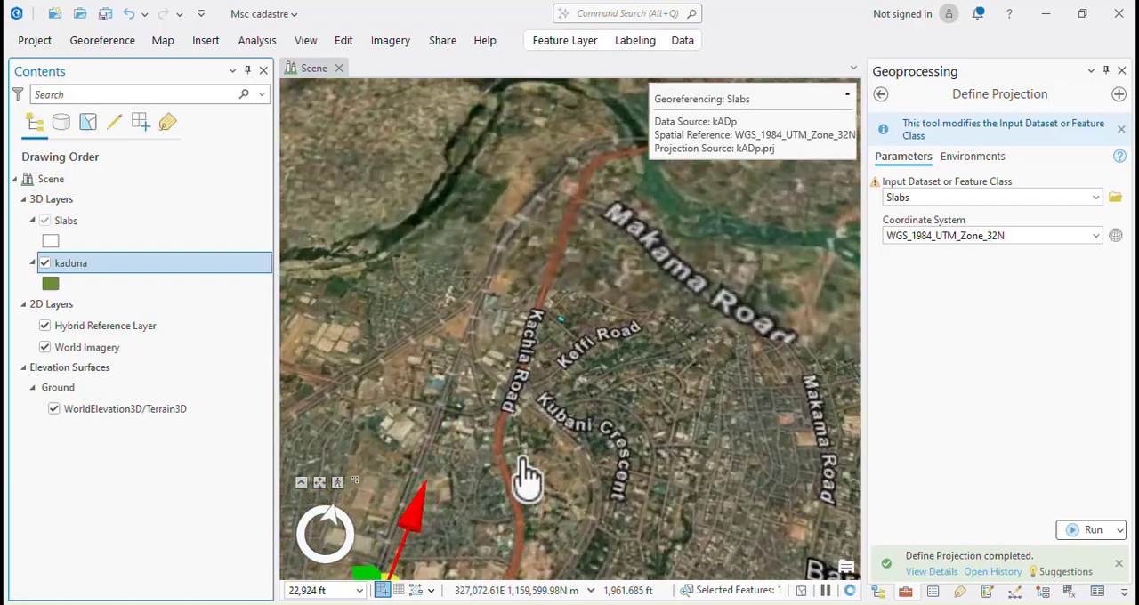
scroll(559, 412, "down", 2)
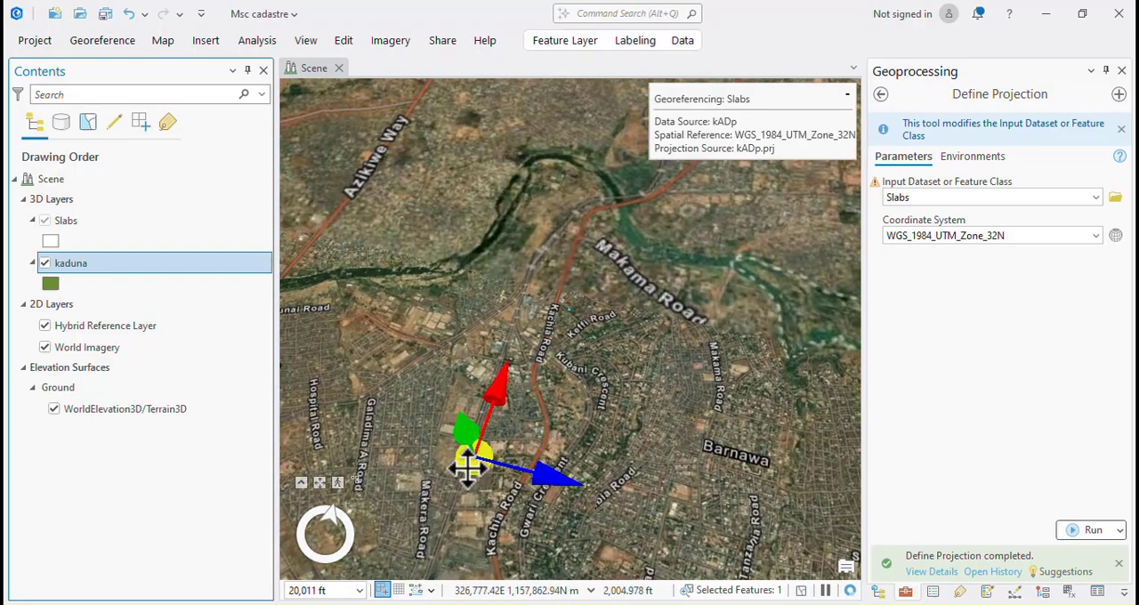
left_click_drag(468, 468, 616, 318)
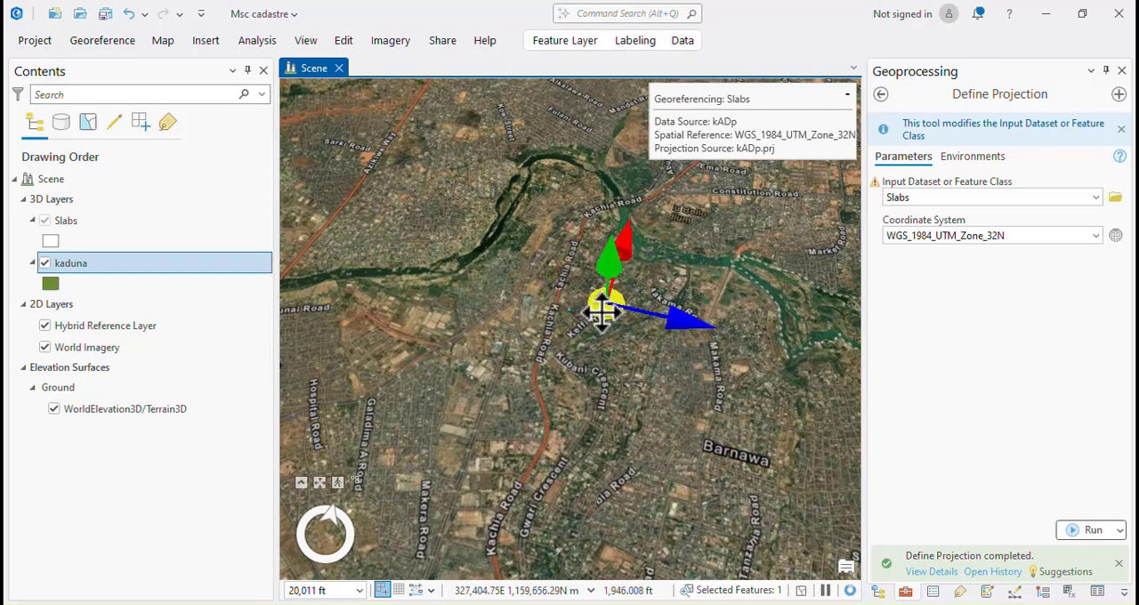
scroll(555, 336, "up", 5)
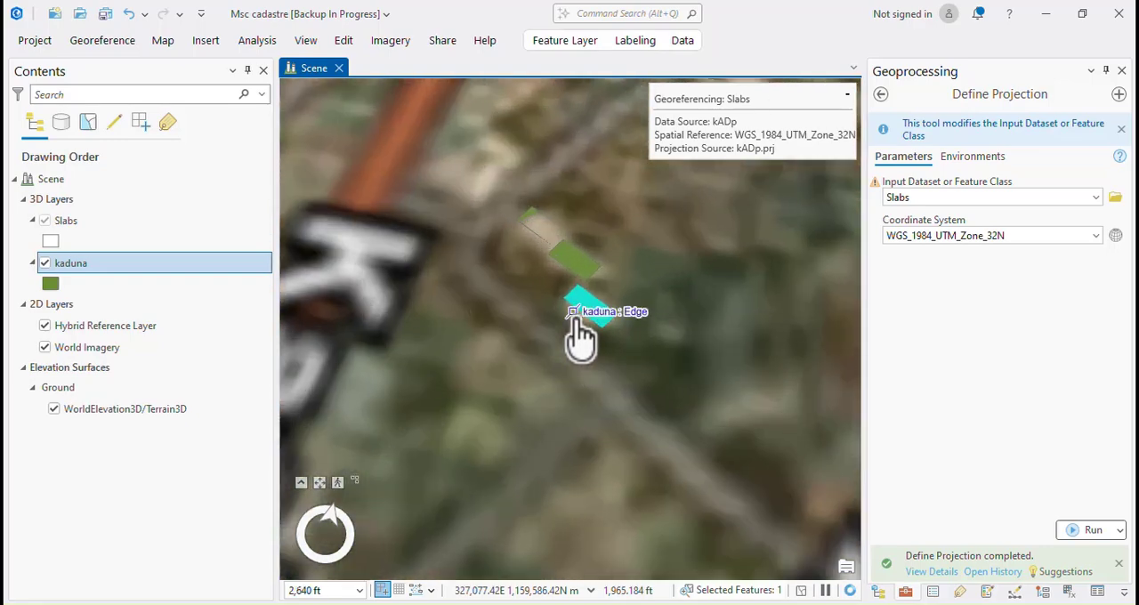
Move the slabs southwest from beside Dabo Road onto the kaduna building footprints near Kachia Road.
scroll(548, 318, "down", 5)
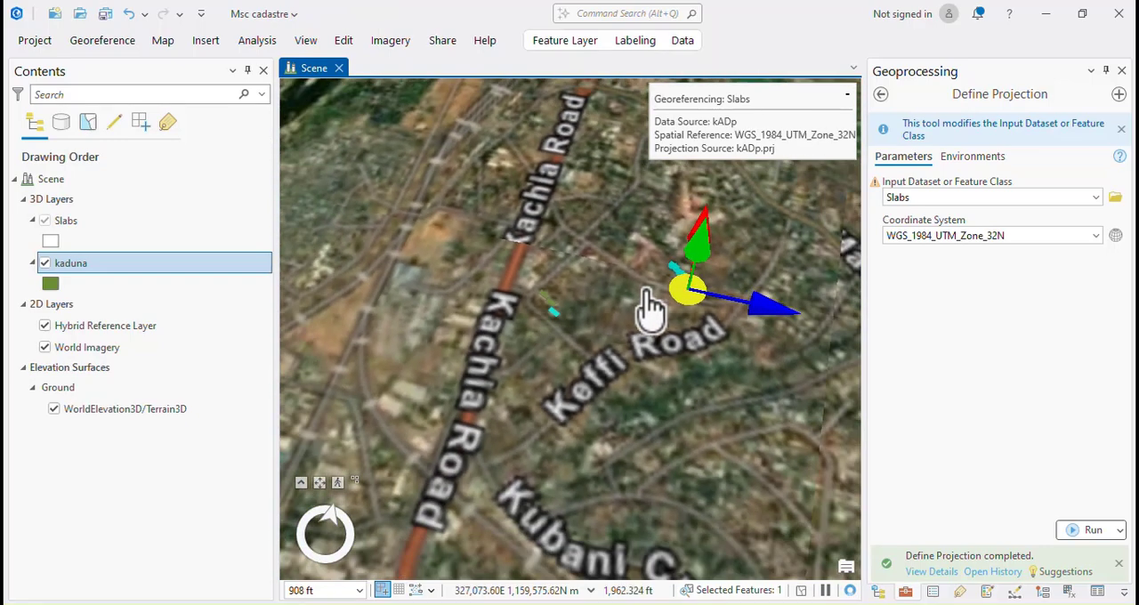
scroll(683, 307, "down", 2)
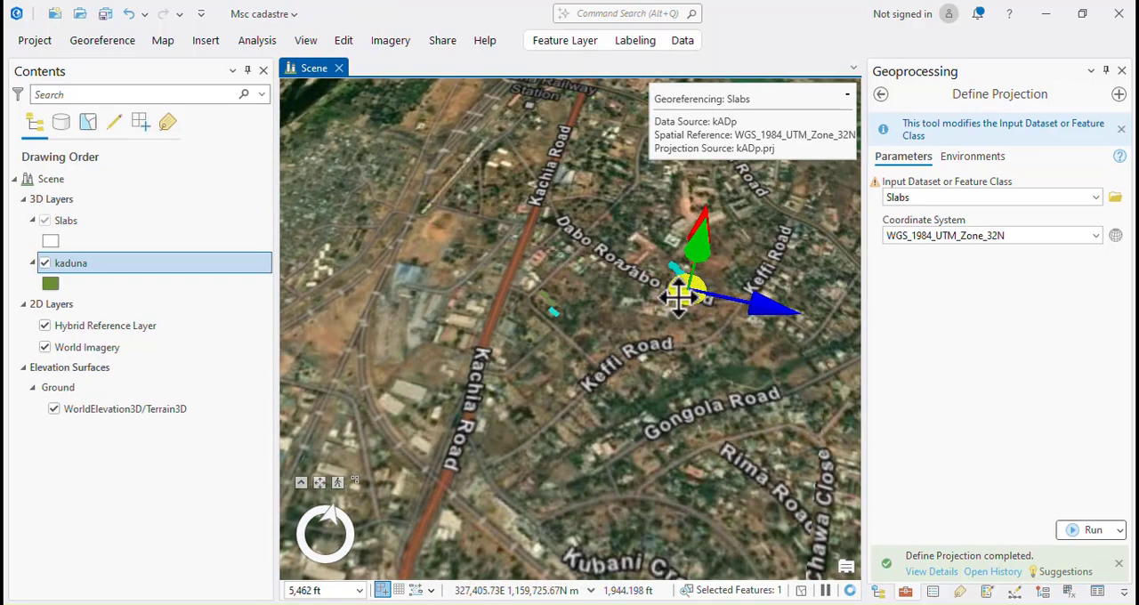
left_click_drag(642, 313, 556, 336)
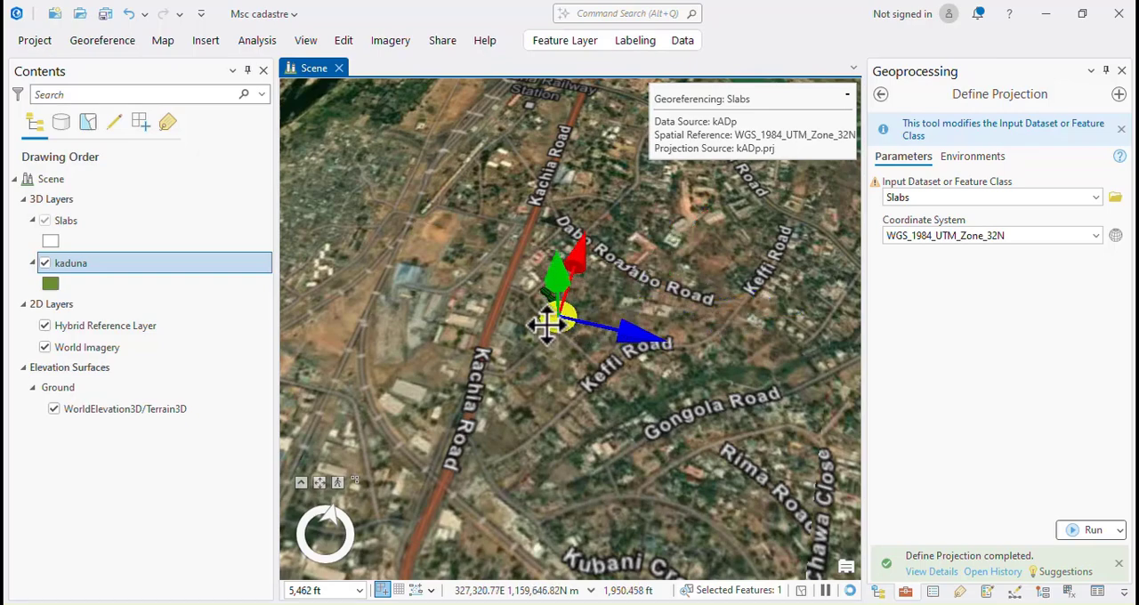
scroll(548, 323, "down", 2)
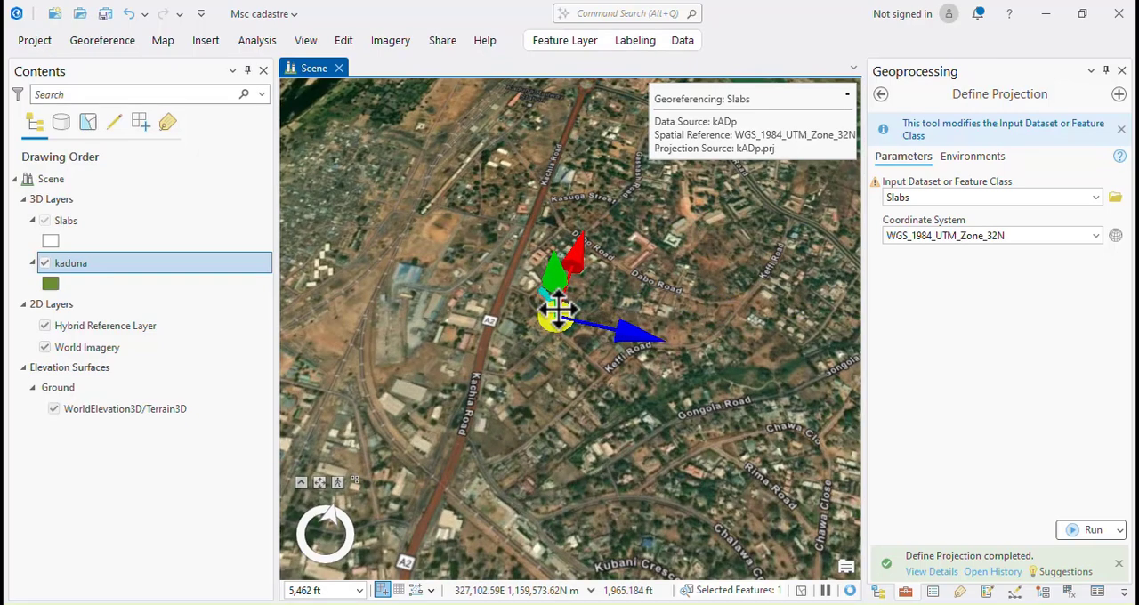
scroll(555, 312, "up", 5)
scroll(569, 345, "down", 5)
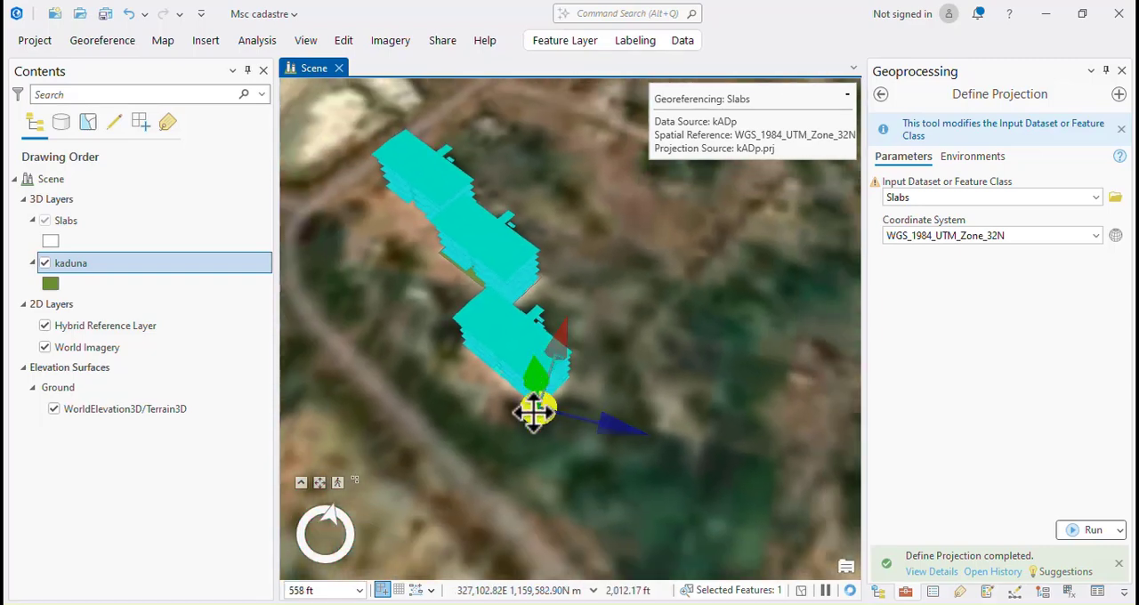
Fine-tune the slabs' position by moving their southern corner onto the matching corner of the southernmost kaduna footprint.
mouse_move(533, 414)
left_mouse_down()
mouse_move(631, 368)
mouse_move(719, 364)
mouse_move(652, 369)
mouse_move(534, 416)
left_mouse_up()
scroll(508, 452, "up", 4)
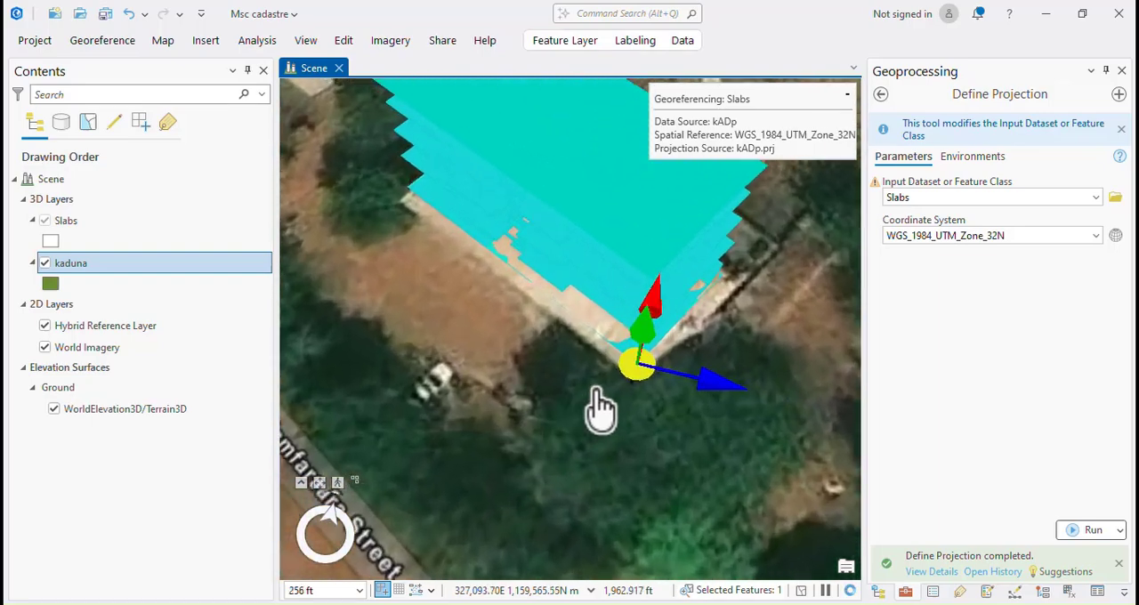
scroll(600, 409, "up", 3)
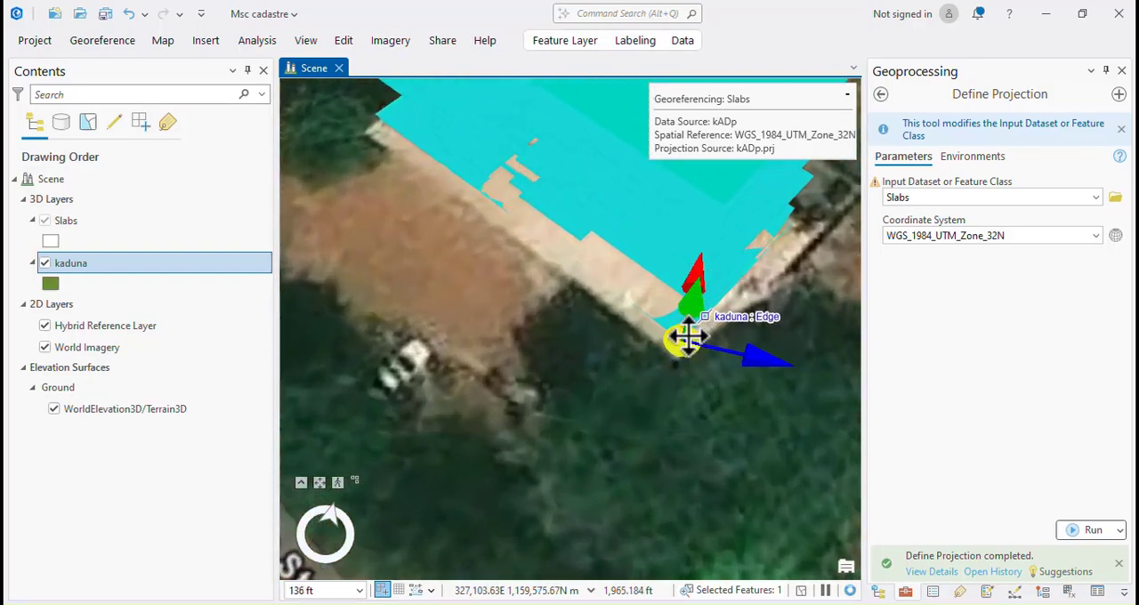
mouse_move(673, 358)
left_mouse_down()
mouse_move(676, 371)
mouse_move(665, 364)
left_mouse_up()
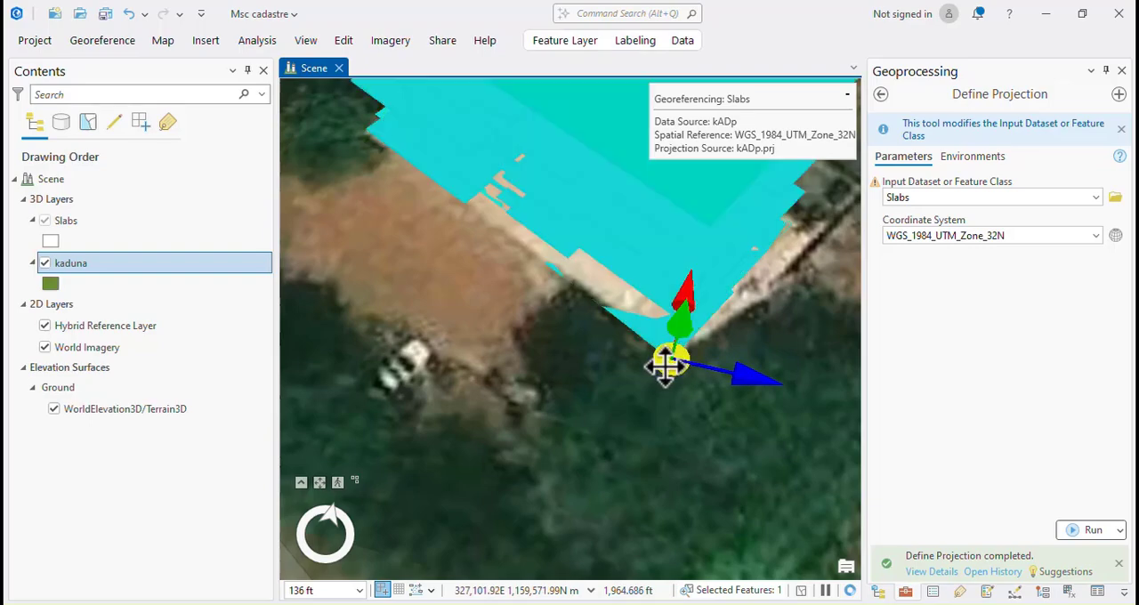
scroll(648, 458, "up", 1)
scroll(648, 459, "down", 3)
scroll(648, 459, "up", 4)
scroll(648, 478, "down", 5)
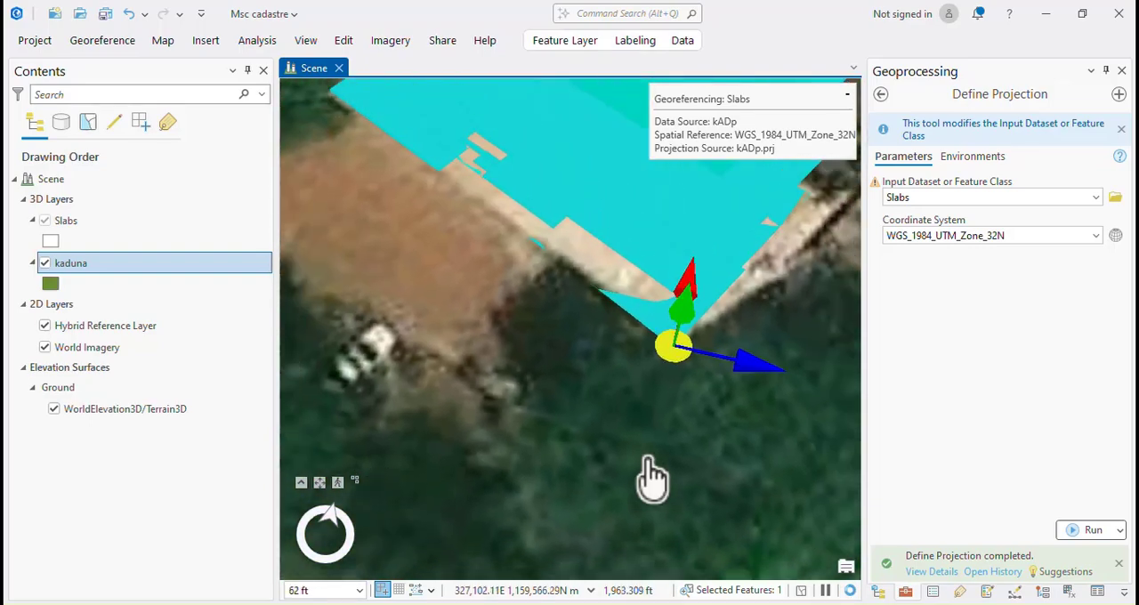
Examine how the three slab blocks line up with the footprints and buildings along Zamfara Street.
scroll(608, 356, "down", 1)
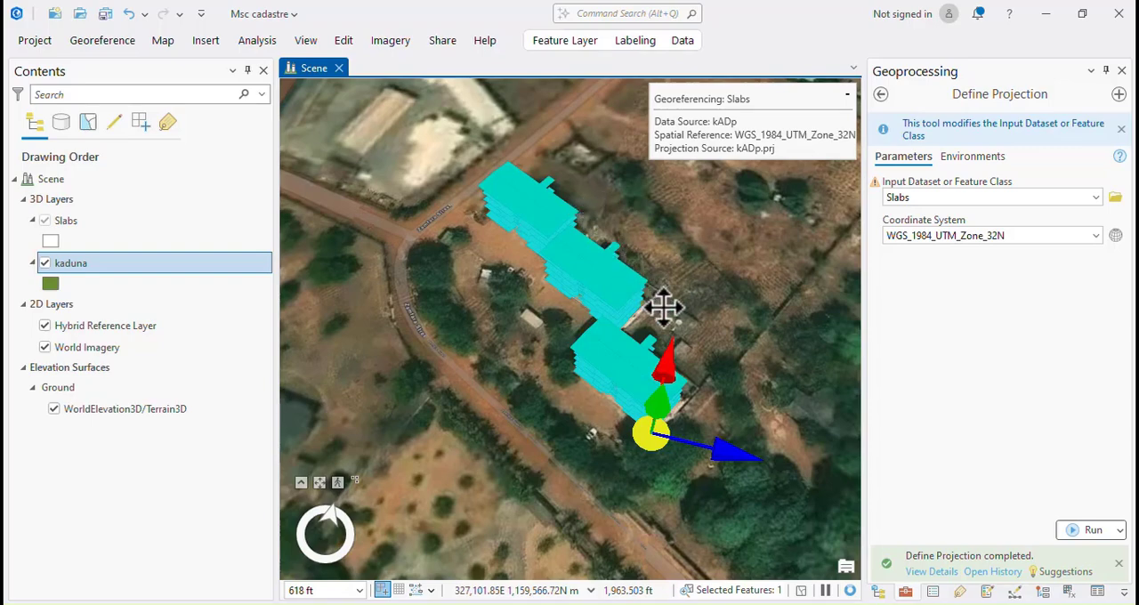
scroll(660, 307, "up", 7)
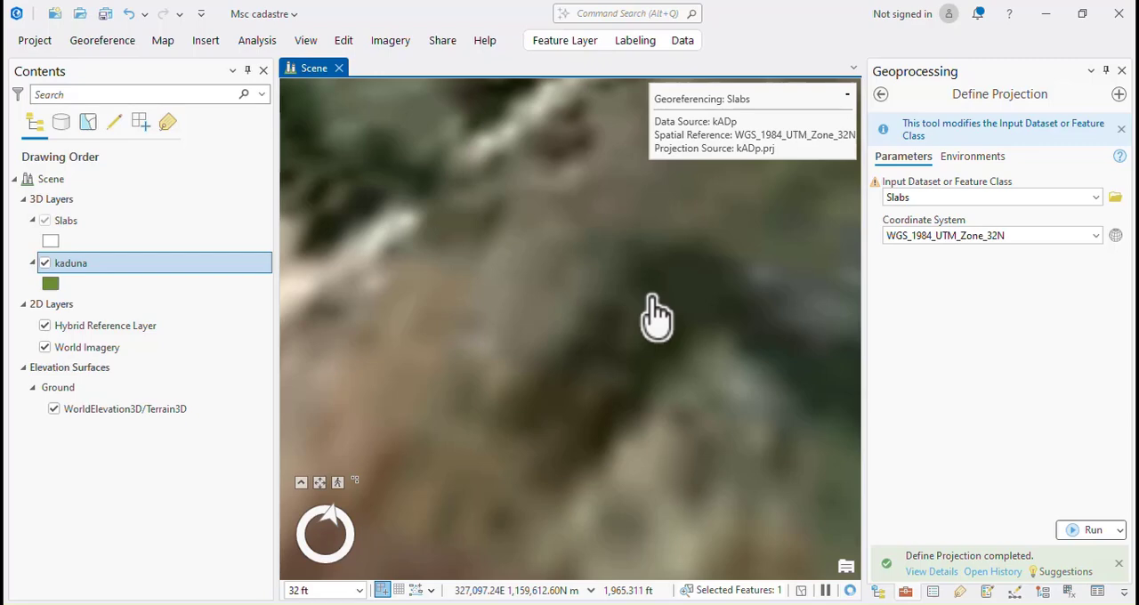
scroll(545, 363, "down", 2)
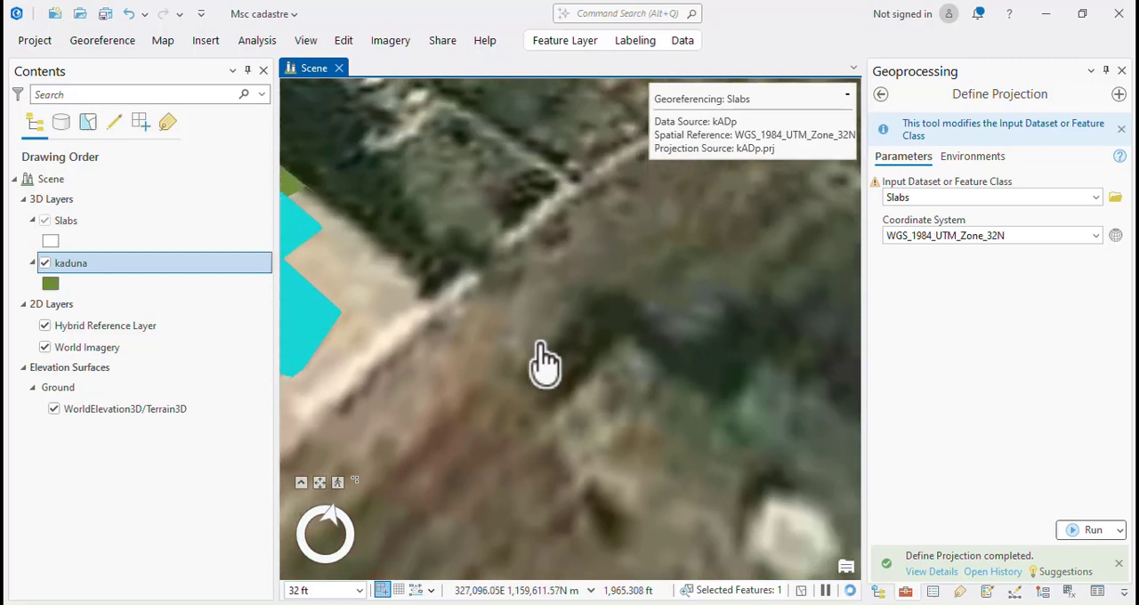
scroll(545, 364, "down", 5)
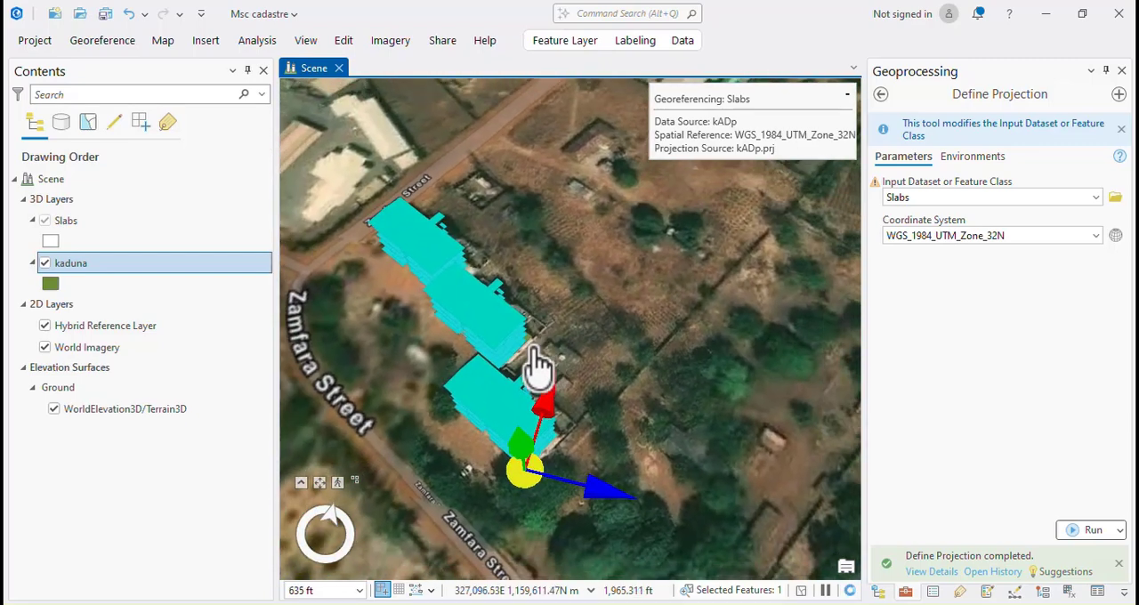
scroll(409, 258, "up", 2)
scroll(424, 283, "up", 3)
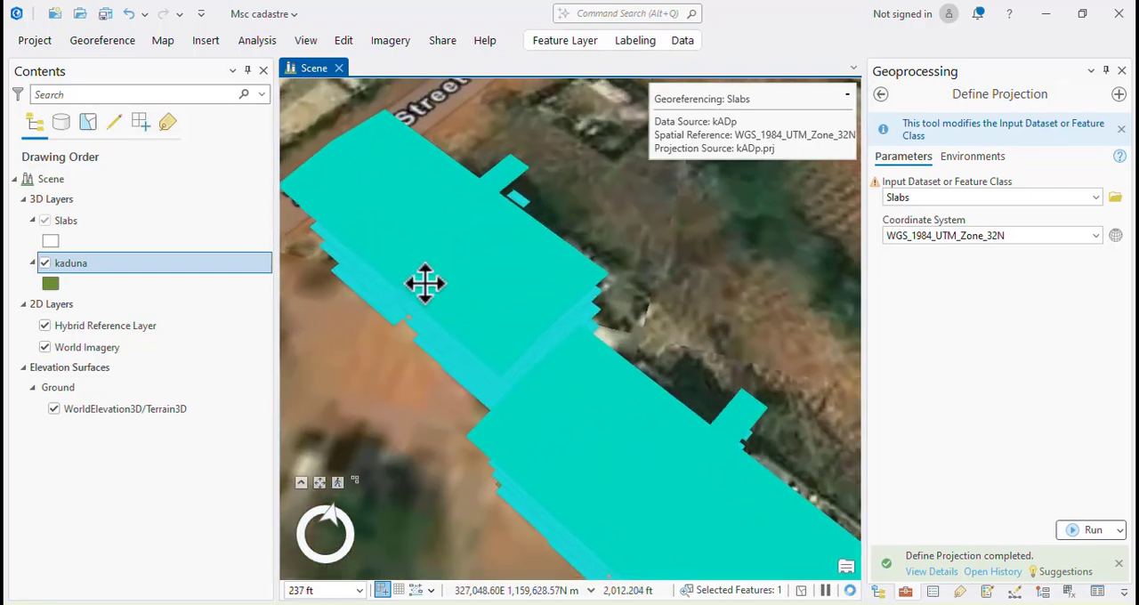
scroll(427, 283, "down", 2)
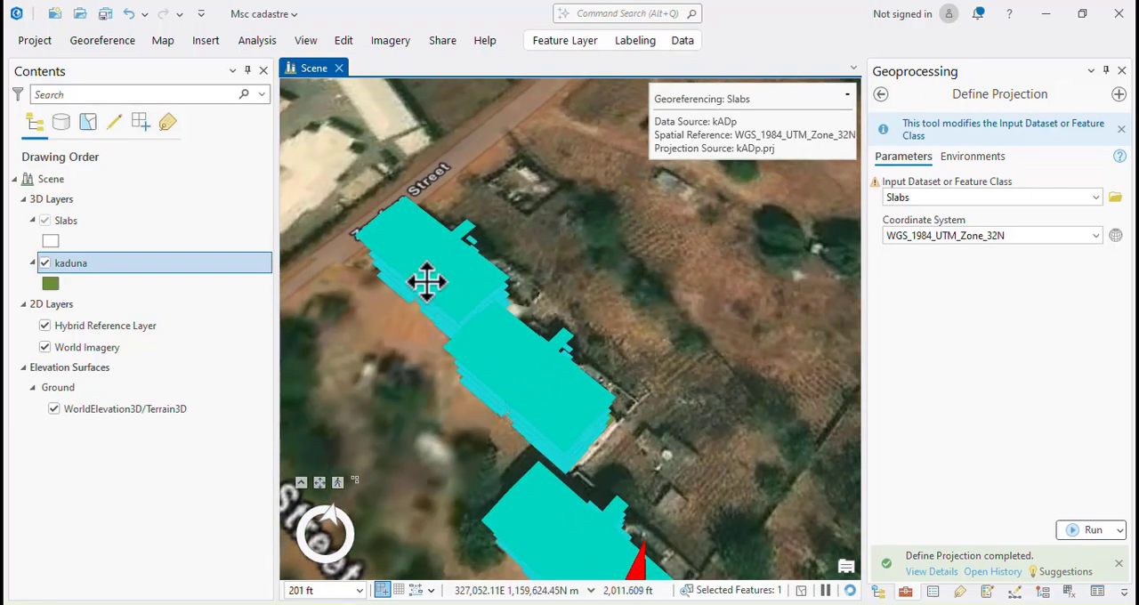
scroll(426, 283, "down", 4)
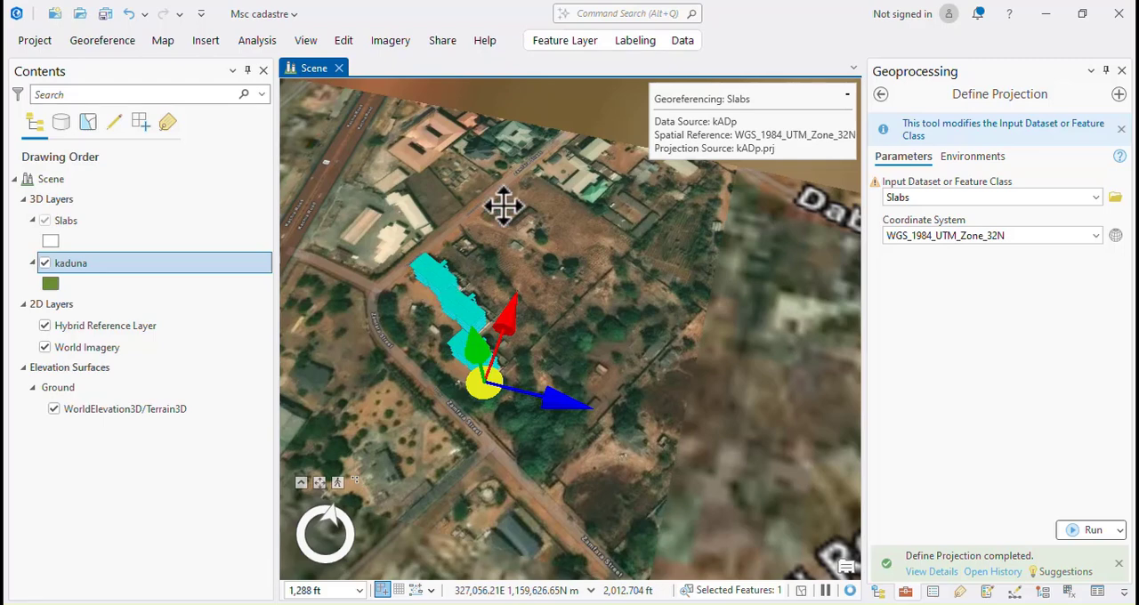
Save the georeferencing of the slabs at their new position on the kaduna footprints.
left_click(88, 45)
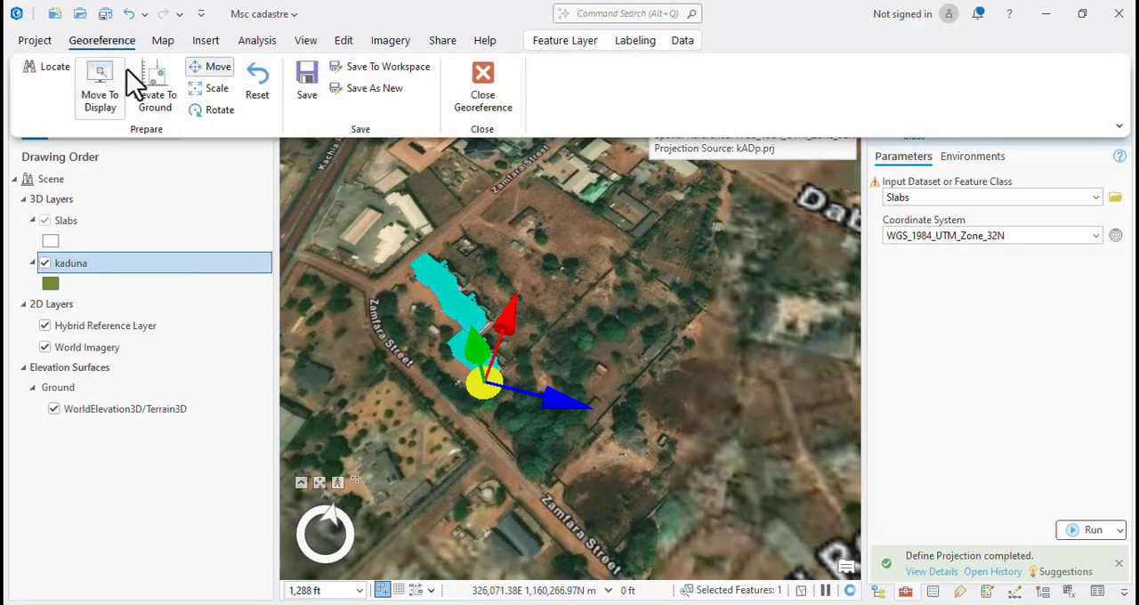
left_click(310, 82)
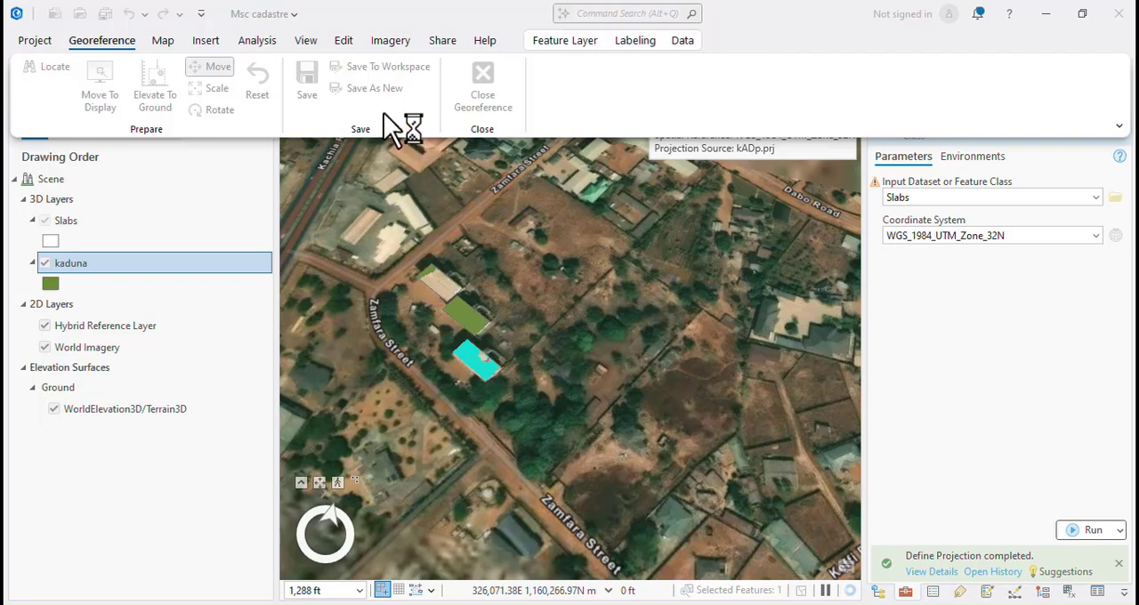
scroll(433, 299, "down", 3)
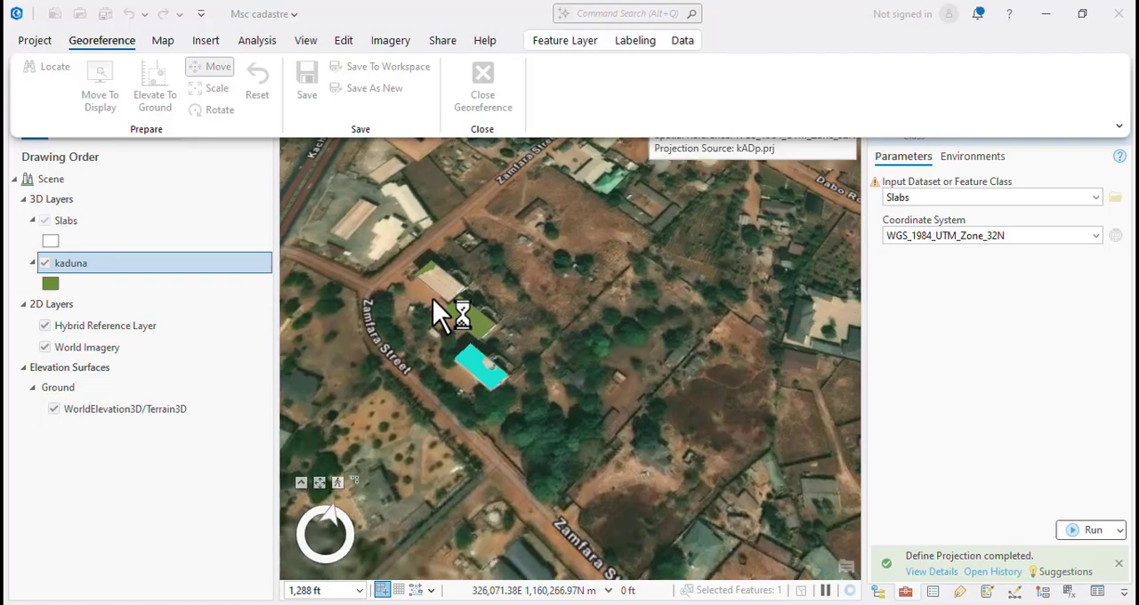
scroll(434, 301, "down", 2)
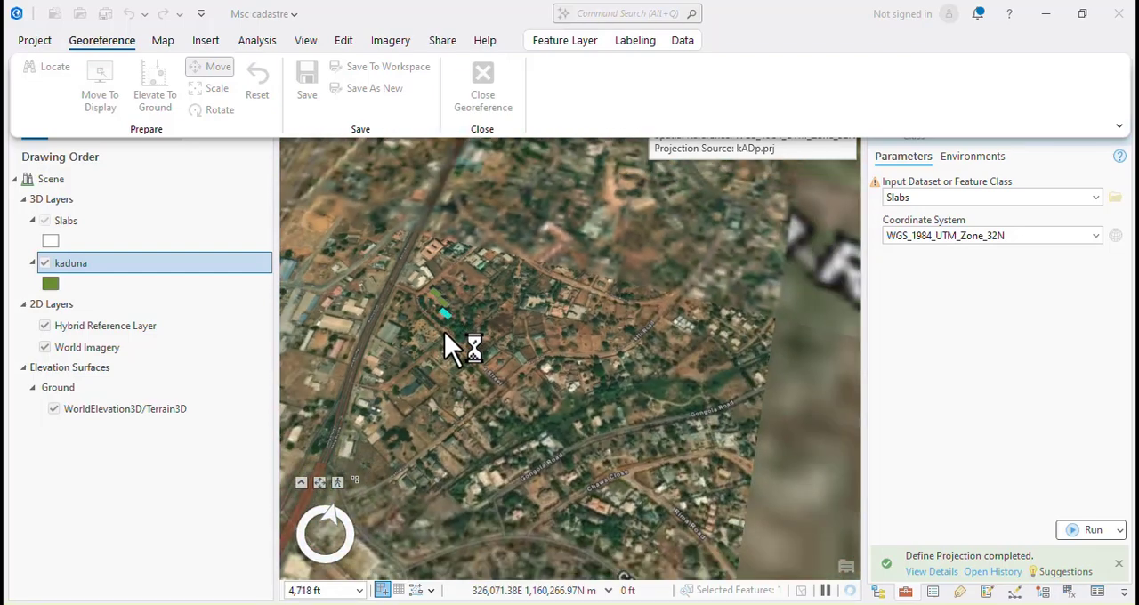
scroll(444, 323, "up", 4)
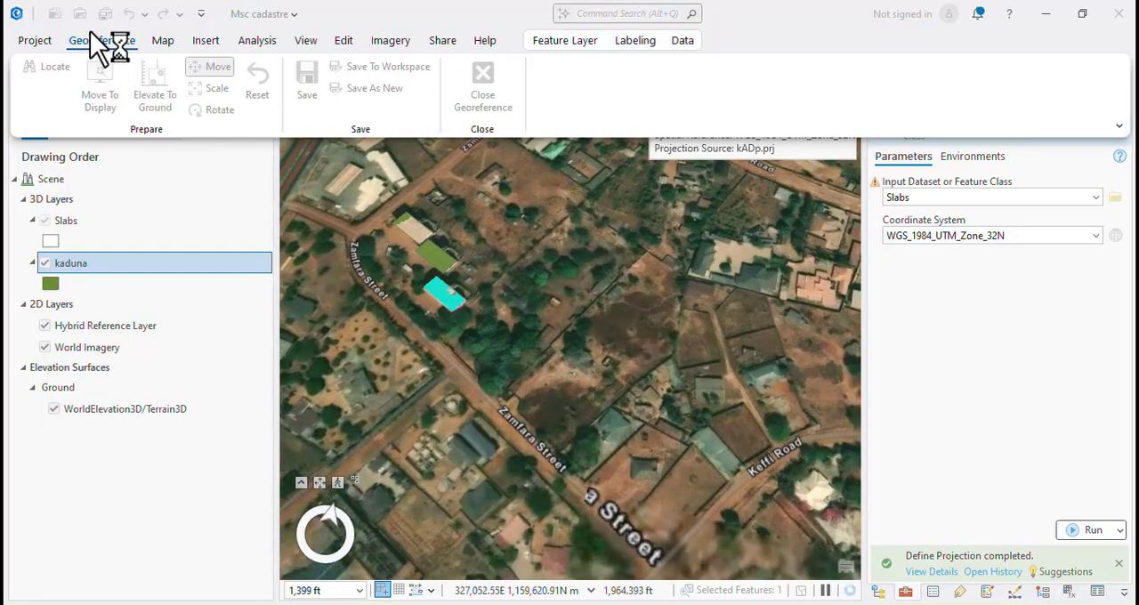
Save the slabs' georeferencing to the workspace and close the georeferencing session.
left_click(100, 45)
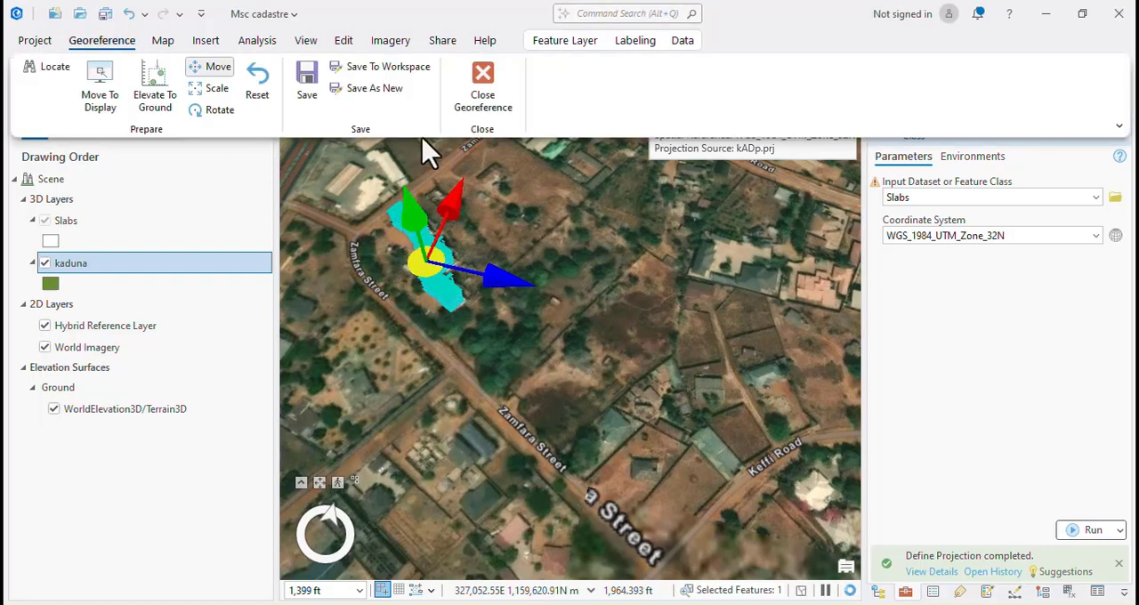
left_click(374, 71)
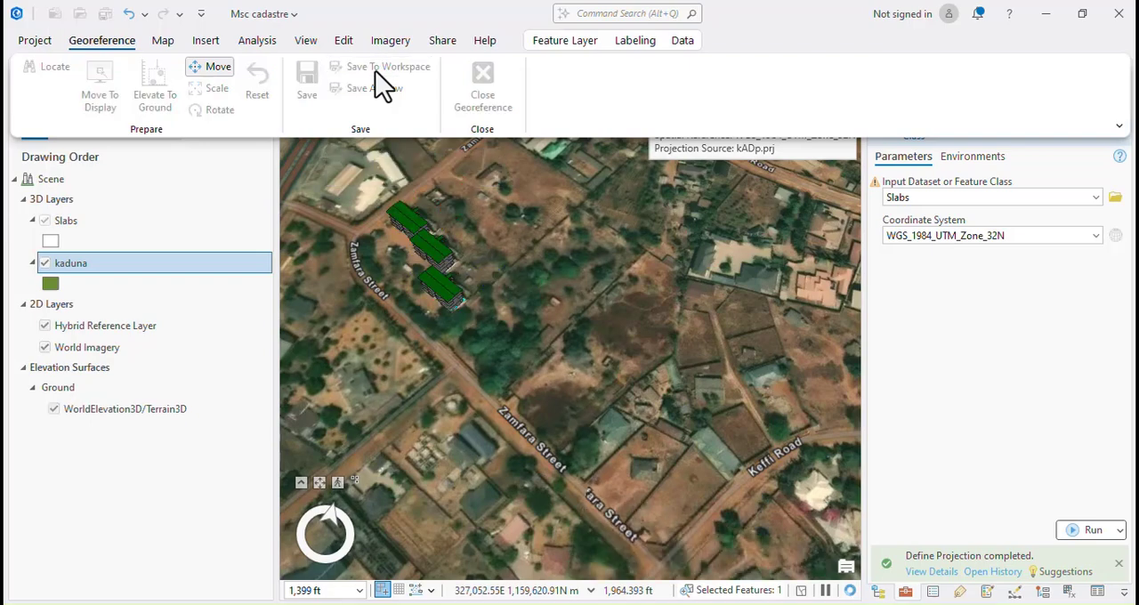
scroll(375, 206, "up", 3)
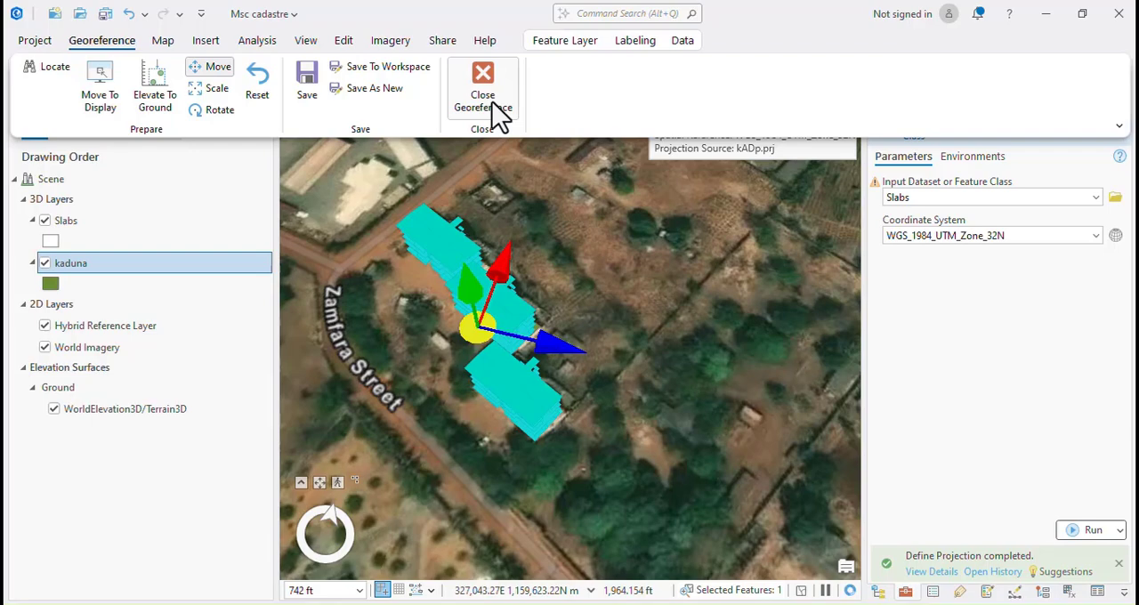
left_click(499, 114)
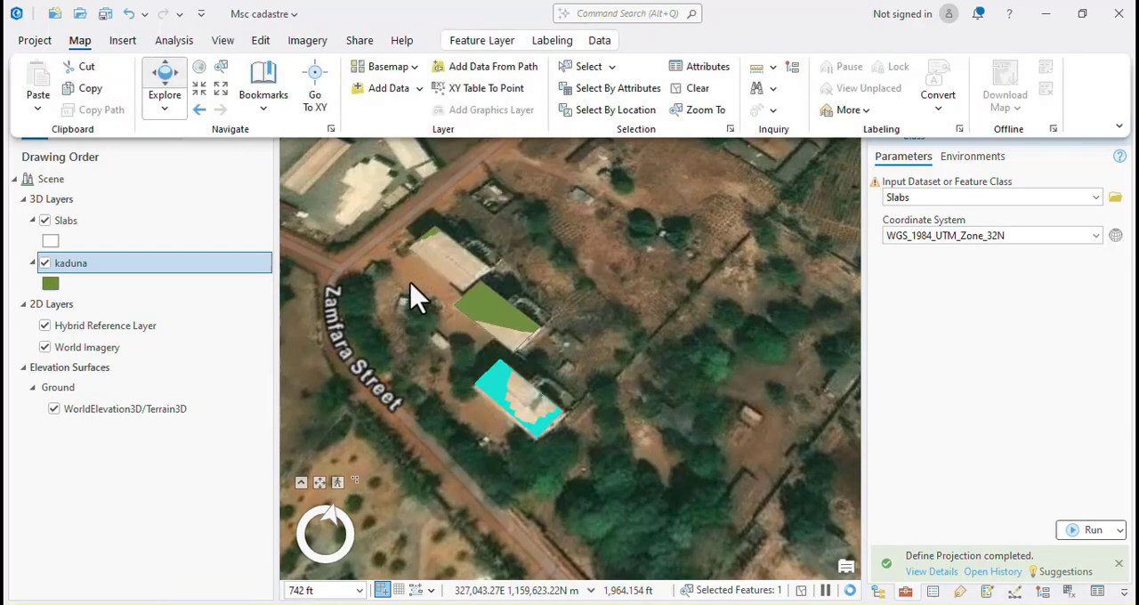
Select the Slabs layer and examine the placed buildings from above and in a tilted view against the footprints and surrounding streets.
scroll(451, 344, "down", 3)
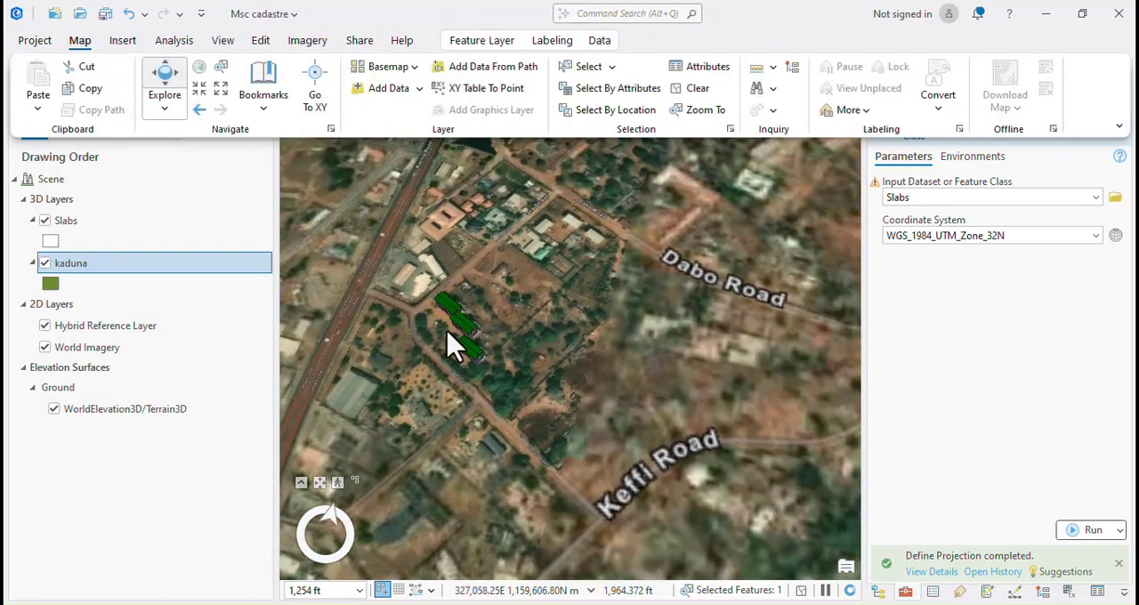
scroll(453, 342, "up", 4)
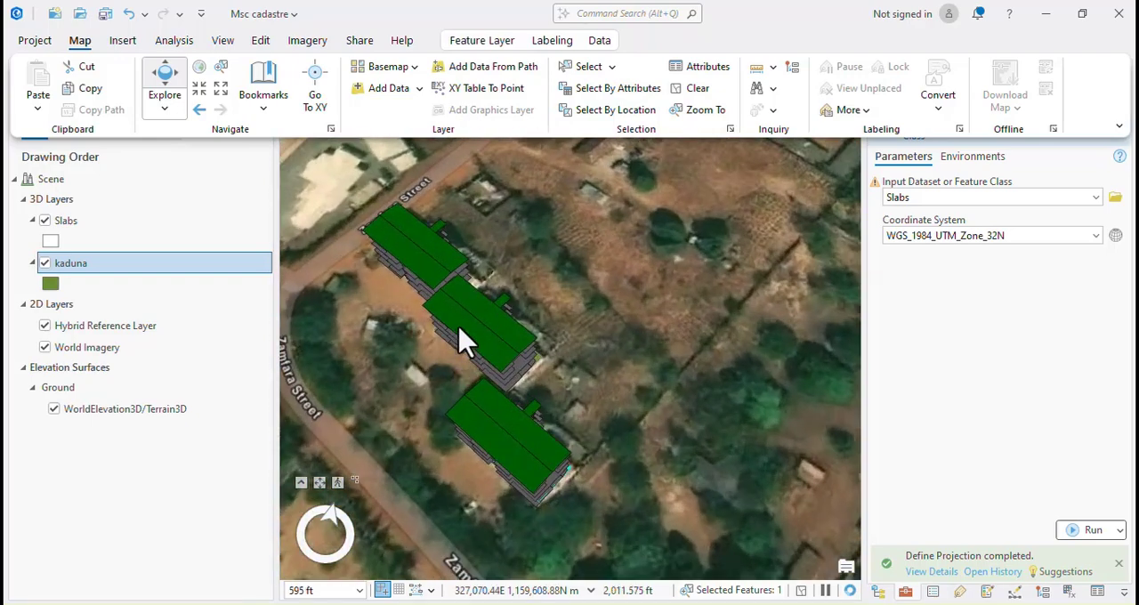
left_click(76, 224)
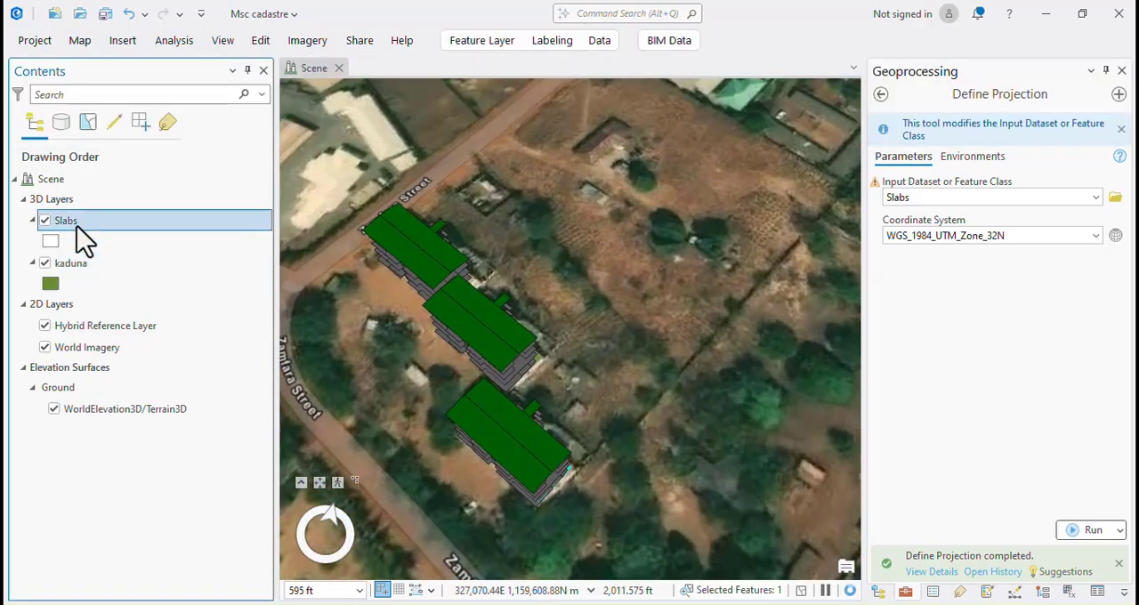
left_click(669, 42)
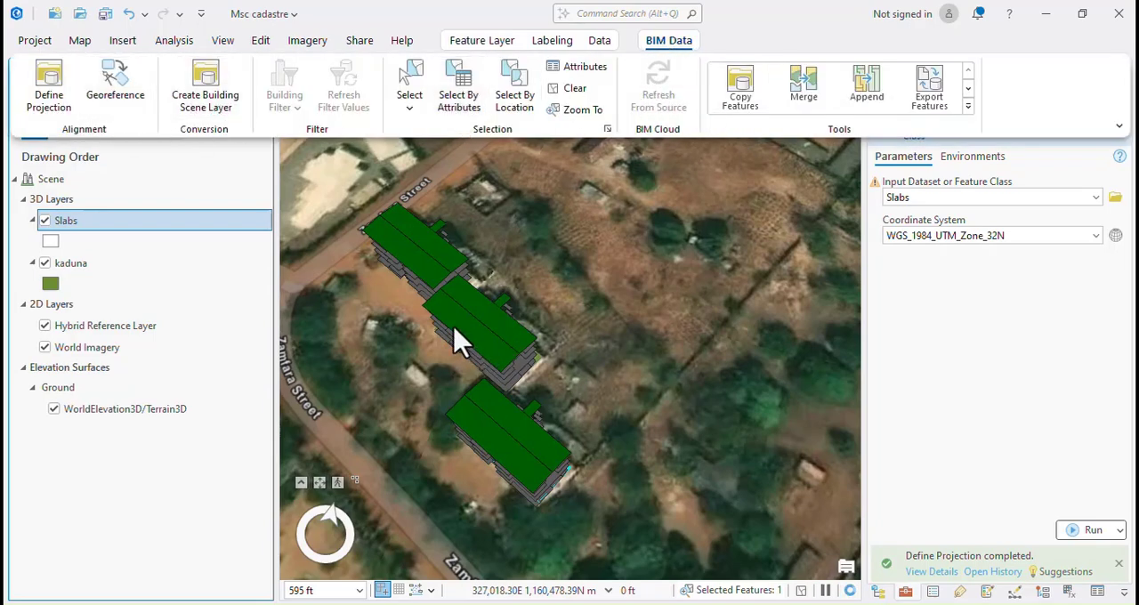
scroll(463, 355, "up", 5)
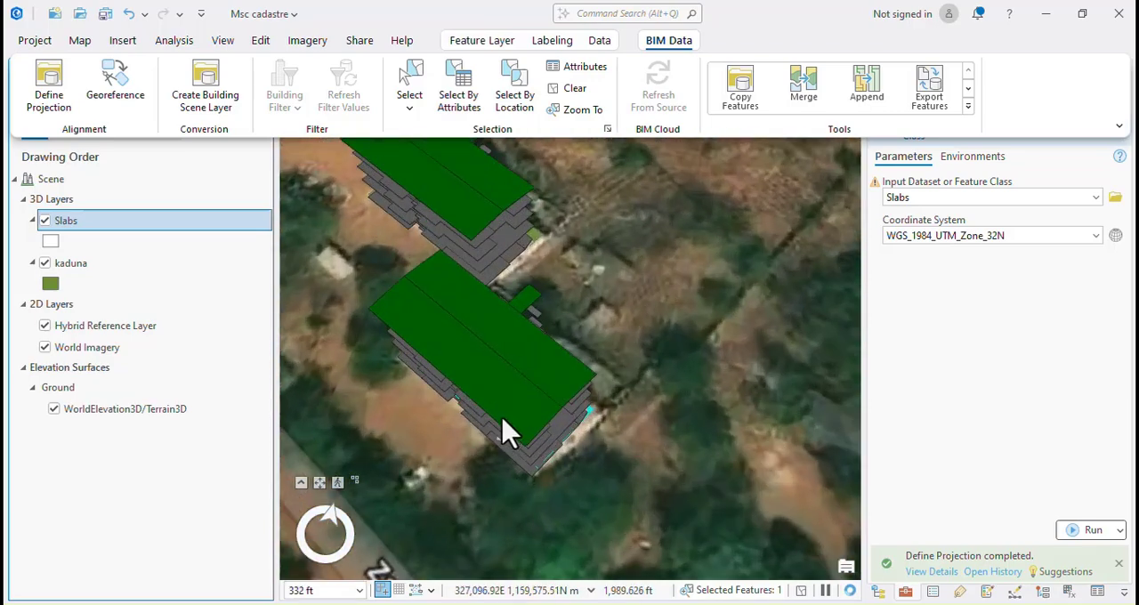
left_click(474, 454)
middle_click_drag(541, 434, 706, 307)
scroll(702, 298, "down", 4)
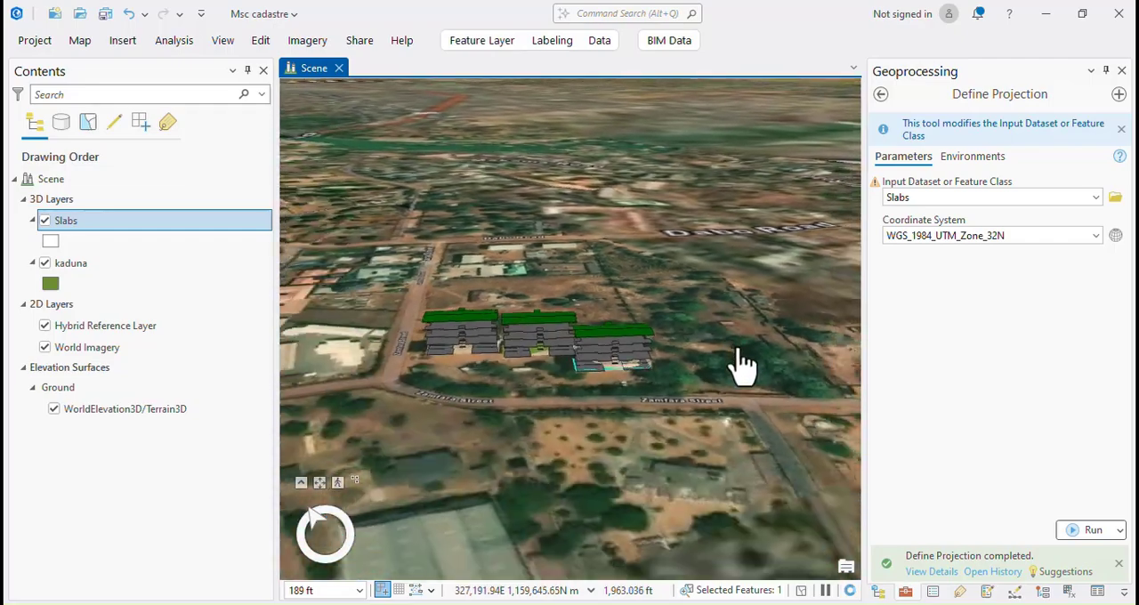
scroll(537, 400, "up", 5)
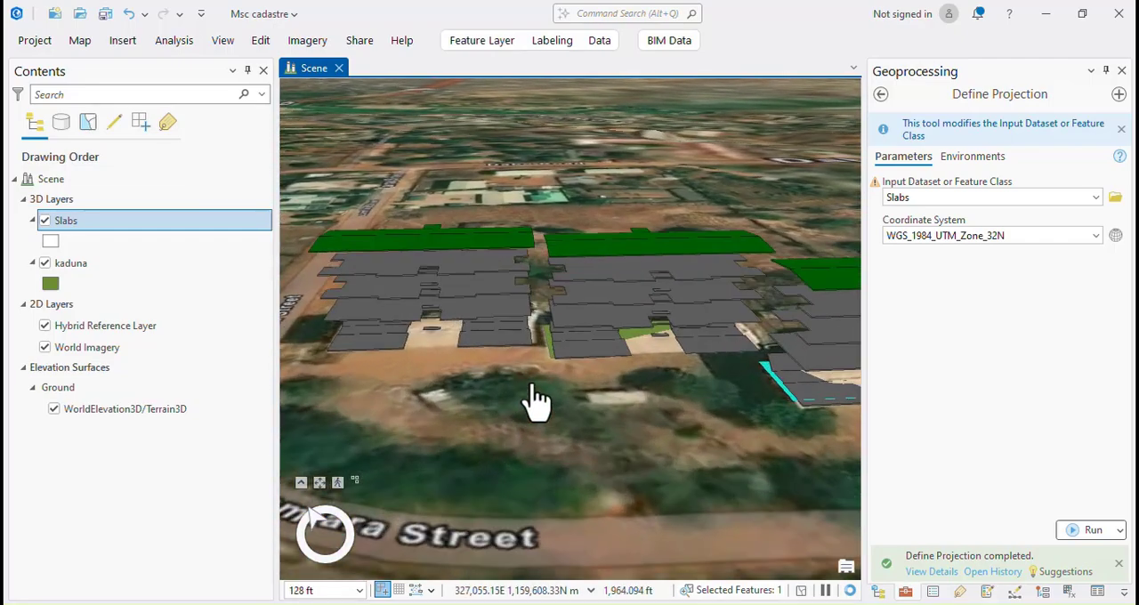
scroll(534, 400, "down", 5)
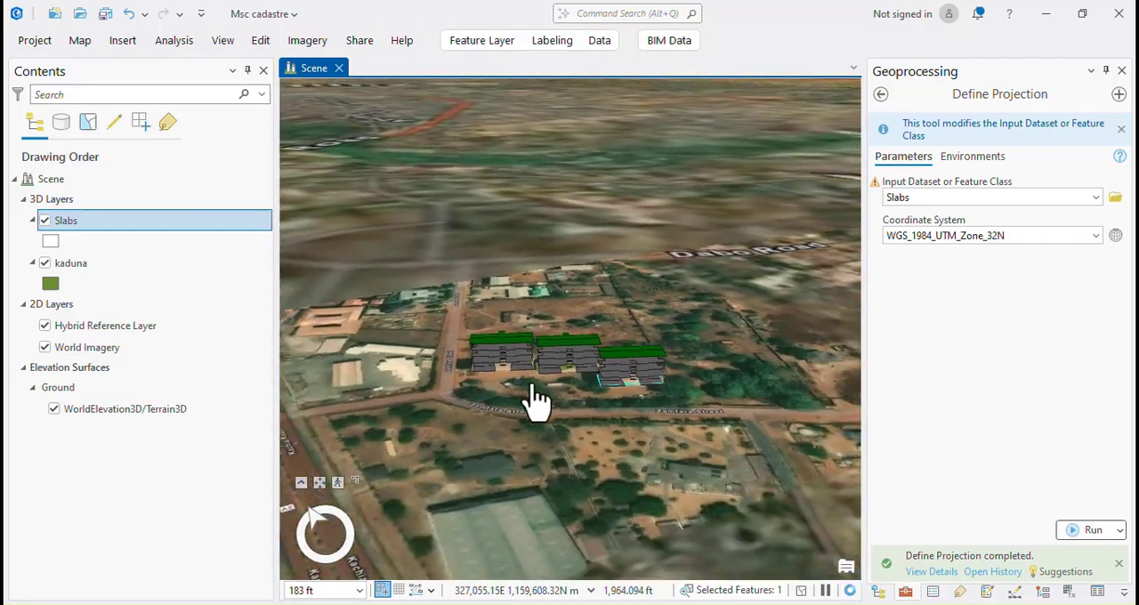
scroll(540, 405, "down", 4)
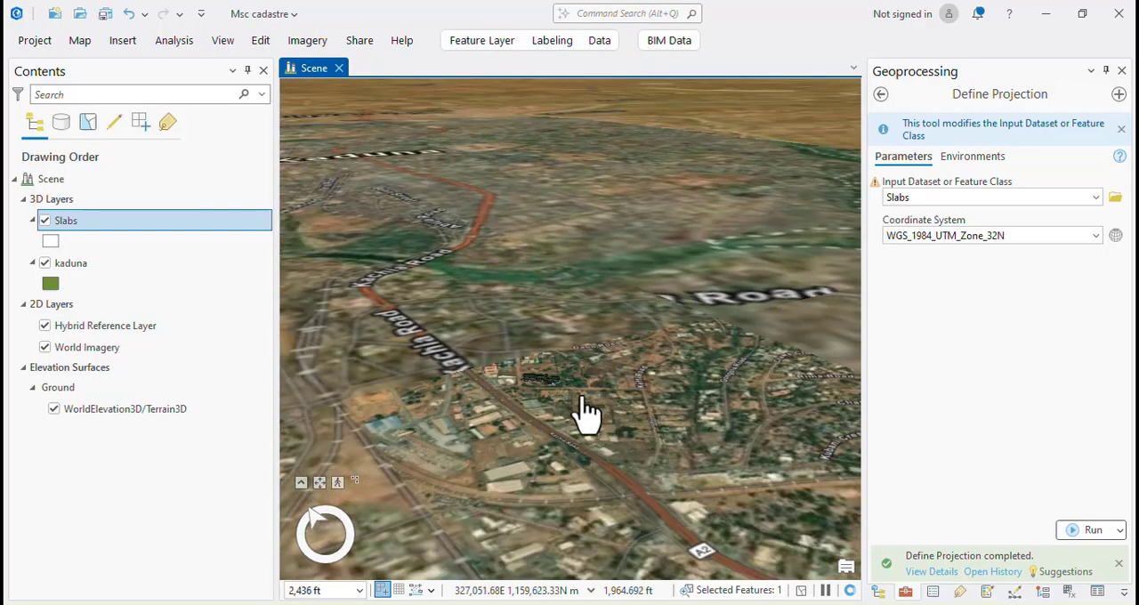